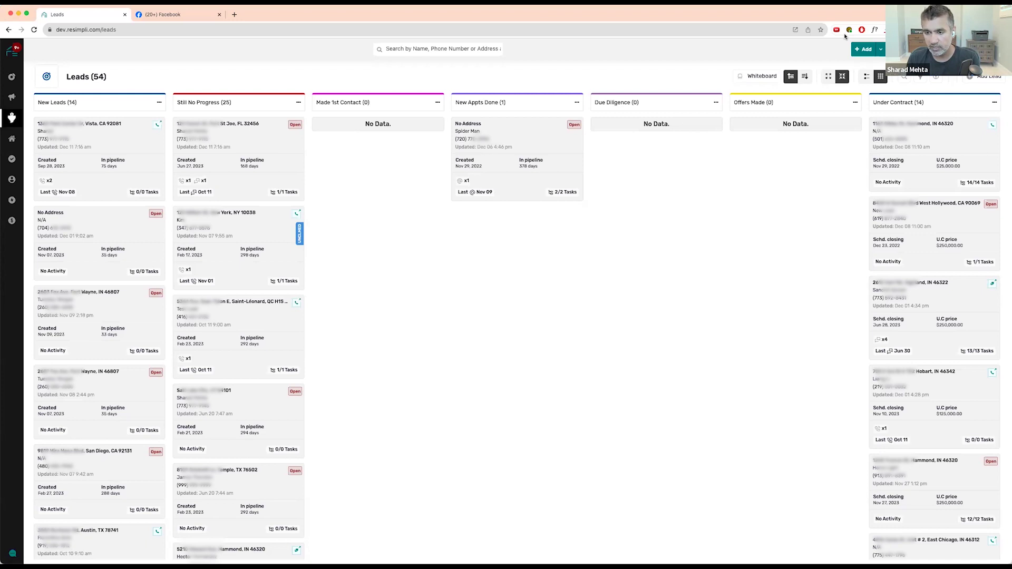
Leave the Leads board and return to the main REsimpli Dashboard.
{"action": "left_click", "coordinate": [12, 51]}
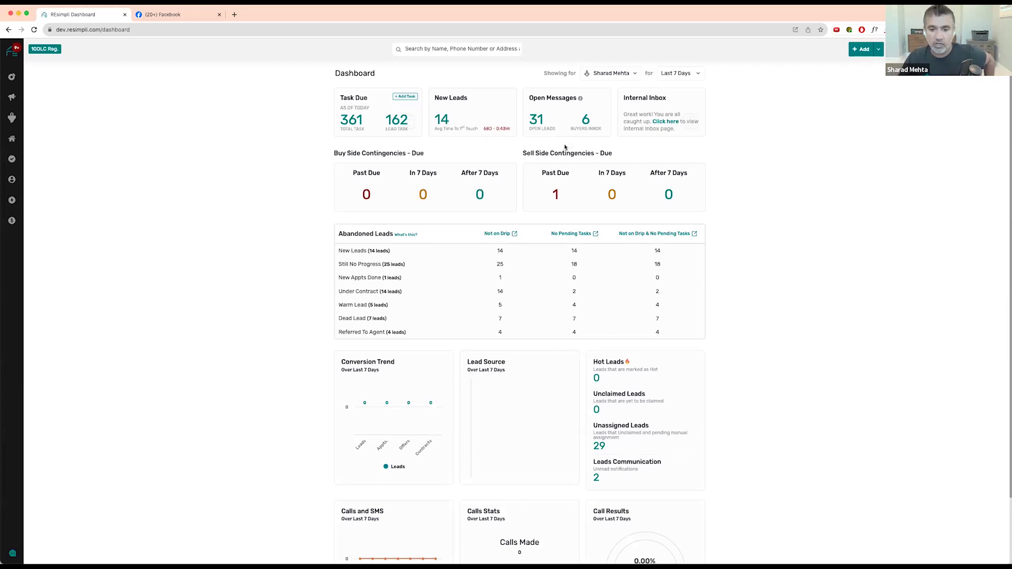
Highlight the Abandoned Leads table (25 Still No Progress leads) for discussion, then clear the selection.
{"action": "left_click_drag", "start_coordinate": [340, 235], "coordinate": [670, 336]}
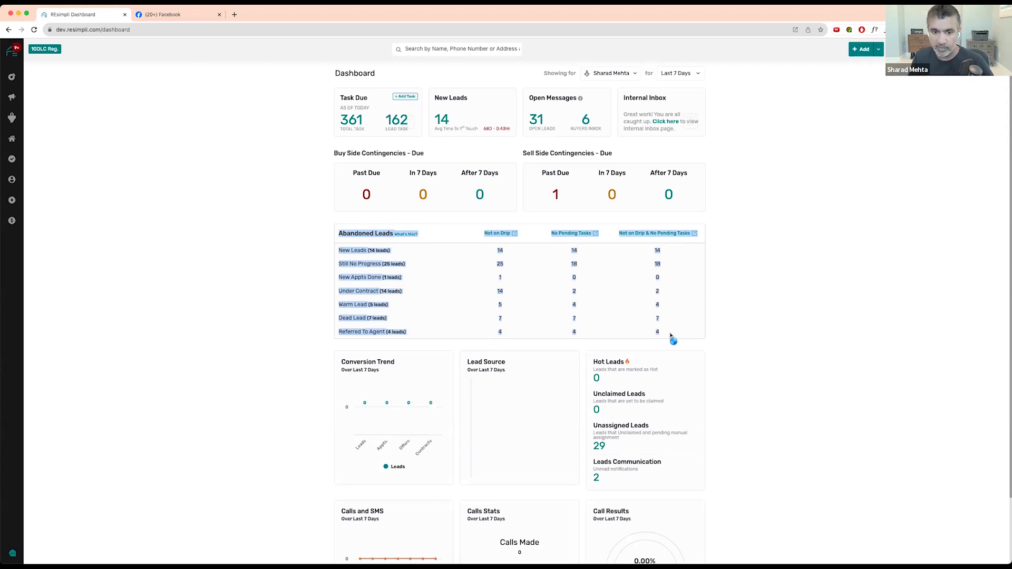
{"action": "left_click", "coordinate": [504, 218]}
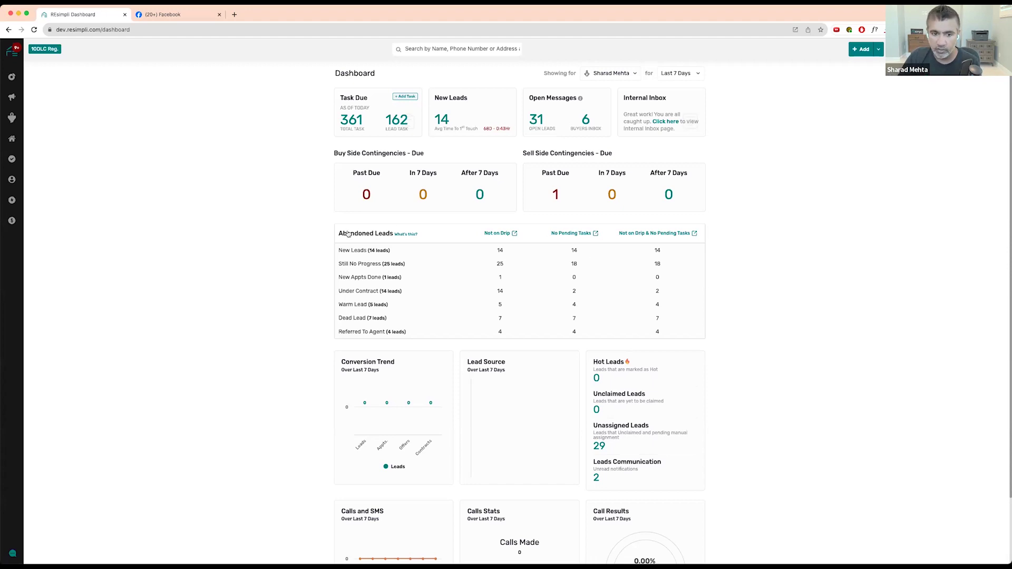
{"action": "left_click_drag", "start_coordinate": [450, 274], "coordinate": [677, 337]}
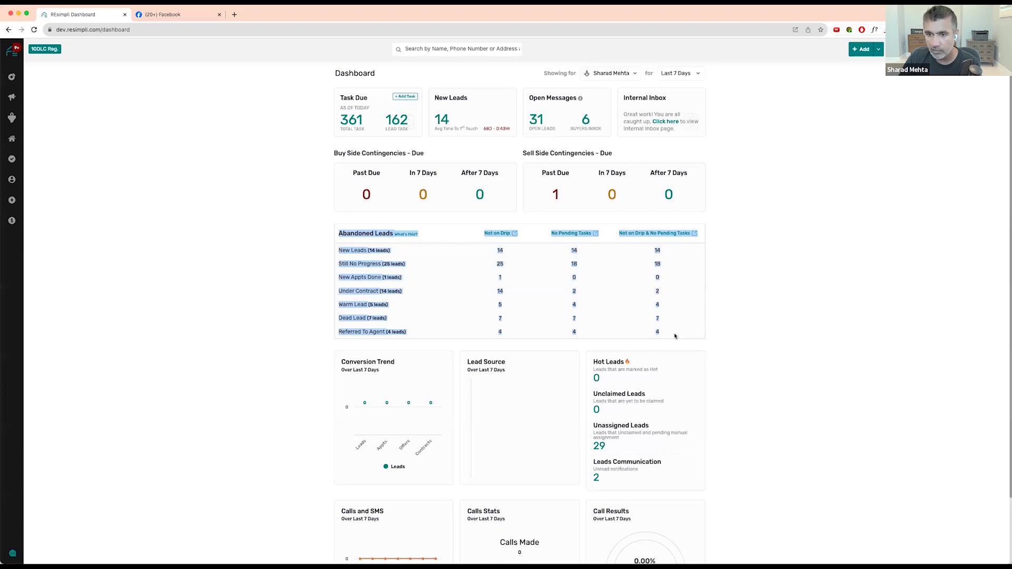
{"action": "left_click", "coordinate": [76, 79]}
Open the Seller Appointment KPIs report on its Breakdown by User view.
{"action": "mouse_move", "coordinate": [12, 78]}
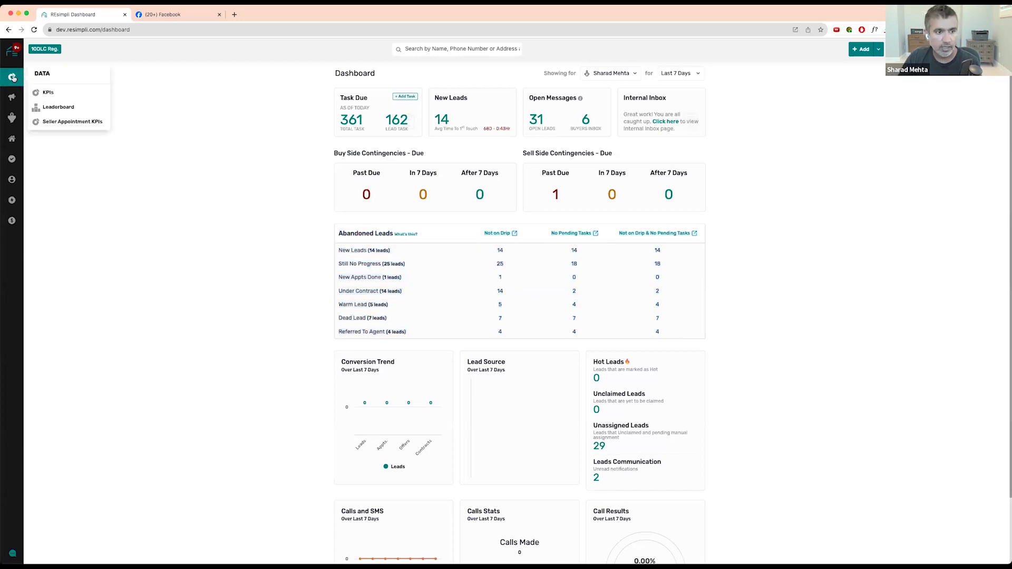
{"action": "left_click", "coordinate": [50, 121]}
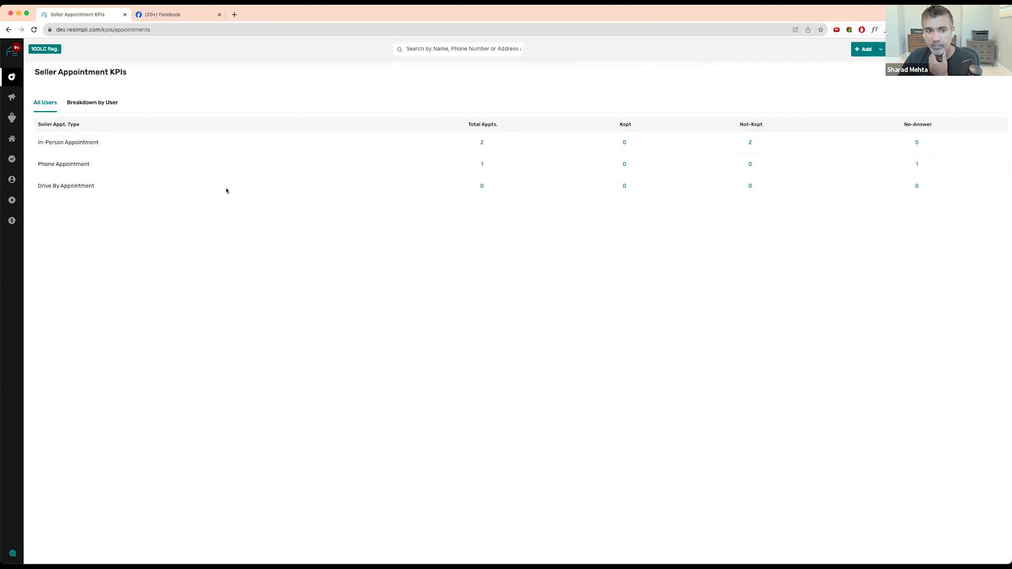
{"action": "left_click", "coordinate": [85, 103]}
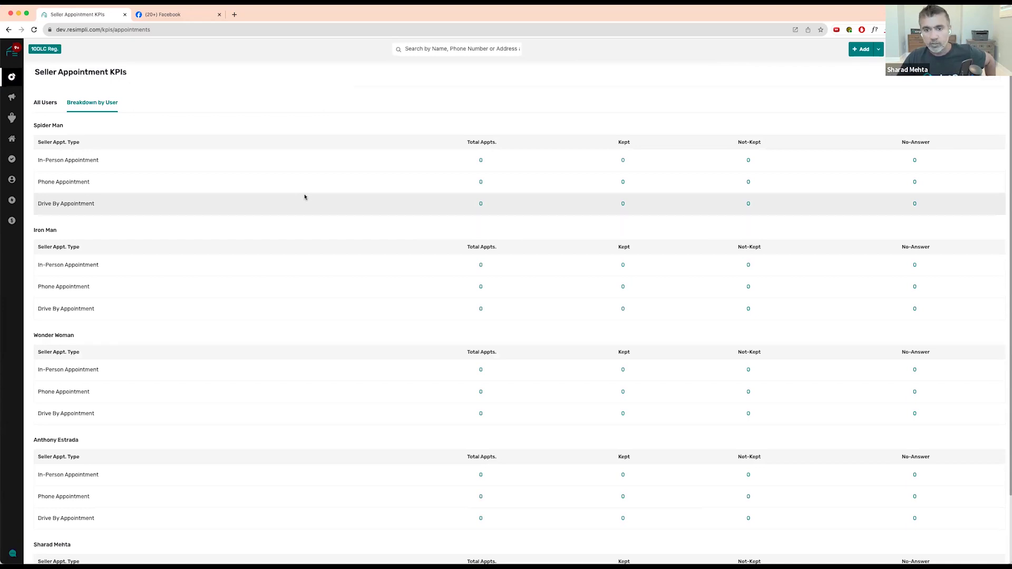
{"action": "scroll", "coordinate": [540, 254], "scroll_direction": "down", "scroll_amount": 3}
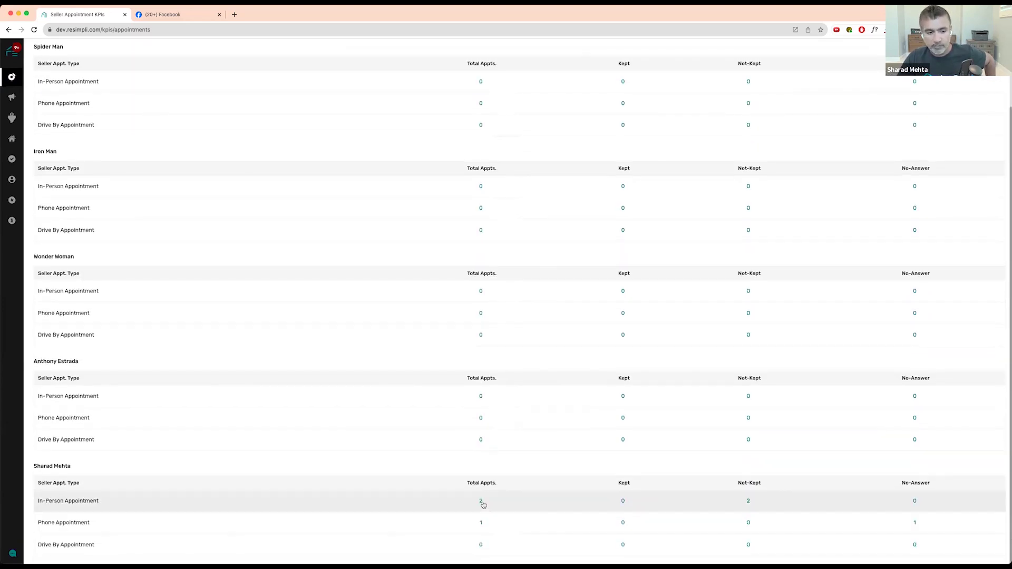
Inspect the two in-person and one unanswered phone appointments, then return to All Users totals.
{"action": "left_click", "coordinate": [481, 502]}
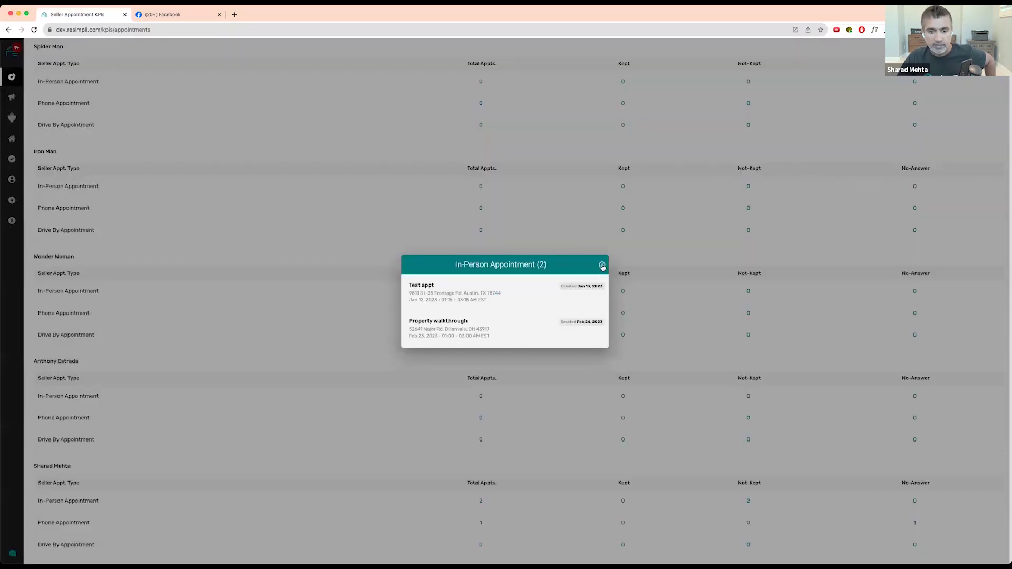
{"action": "left_click", "coordinate": [602, 266]}
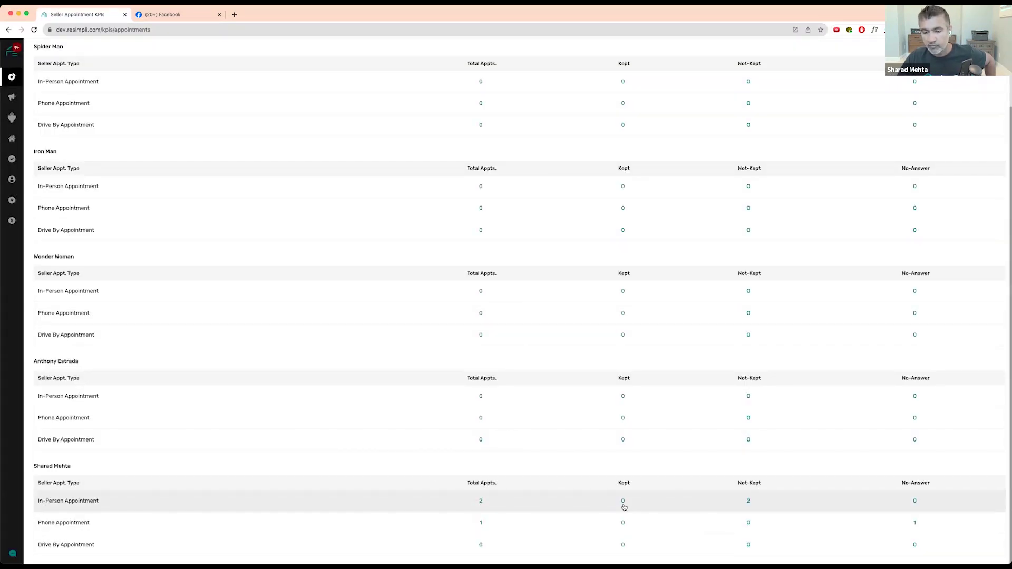
{"action": "left_click", "coordinate": [915, 523]}
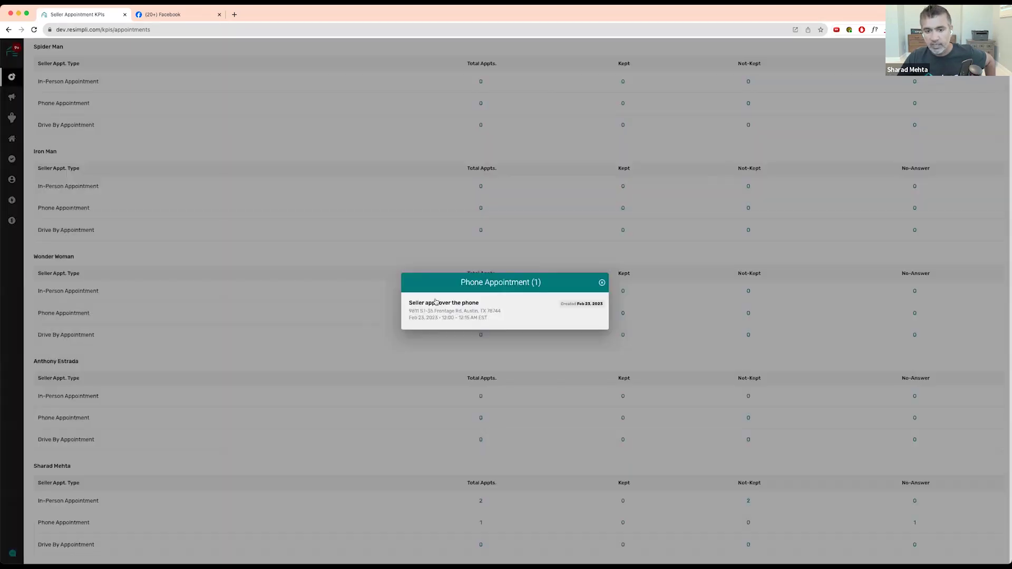
{"action": "left_click", "coordinate": [435, 299]}
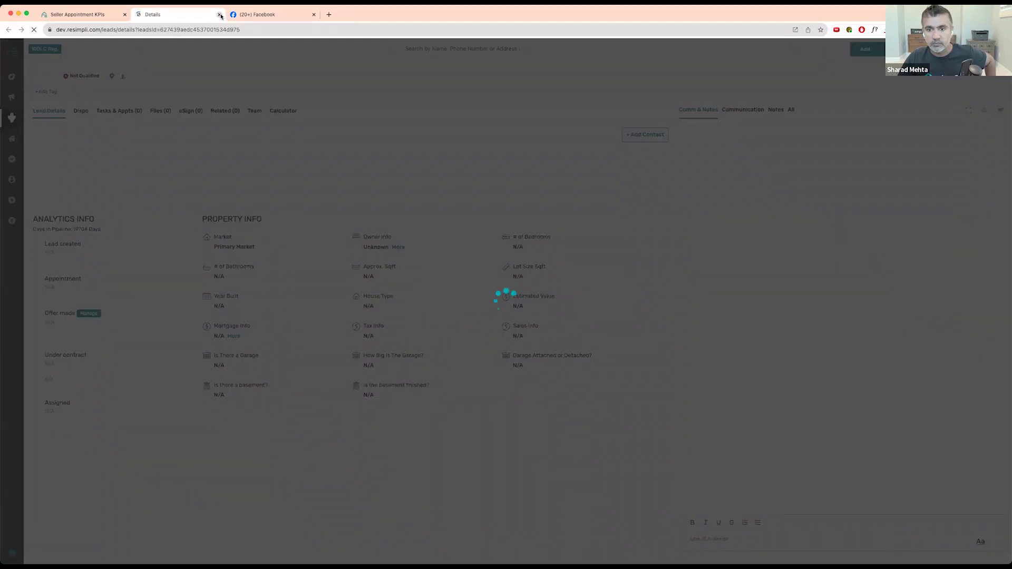
{"action": "left_click", "coordinate": [221, 15]}
{"action": "left_click", "coordinate": [602, 279]}
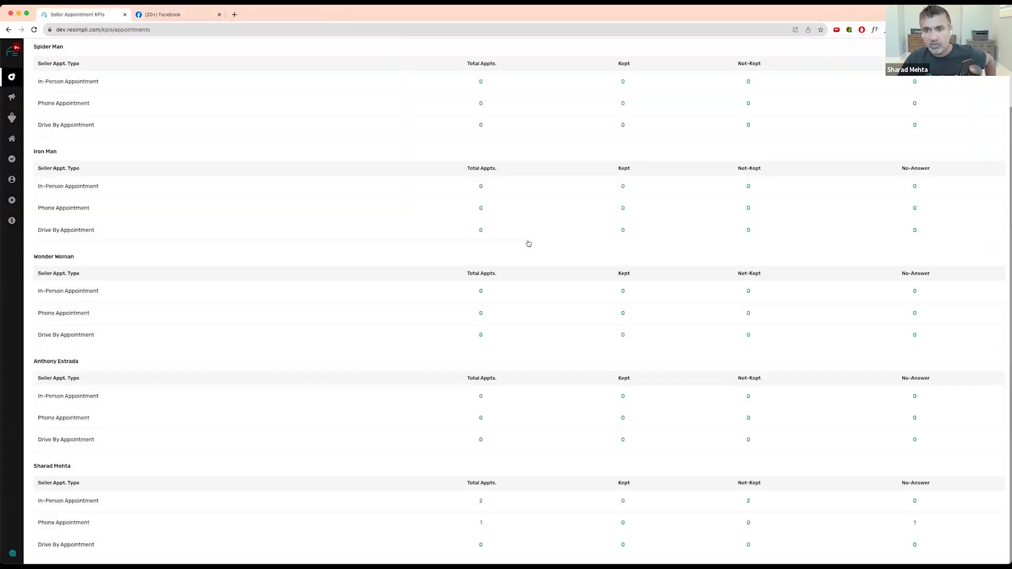
{"action": "scroll", "coordinate": [165, 168], "scroll_direction": "up", "scroll_amount": 3}
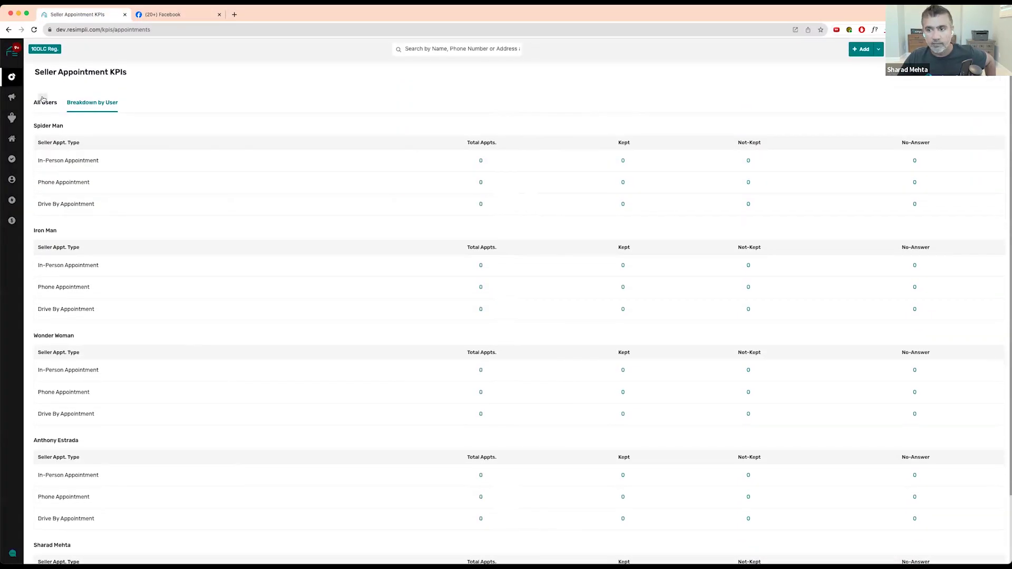
{"action": "left_click", "coordinate": [45, 102]}
Filter the Seller Appointment KPIs report to the Last Week time period.
{"action": "left_click", "coordinate": [993, 87]}
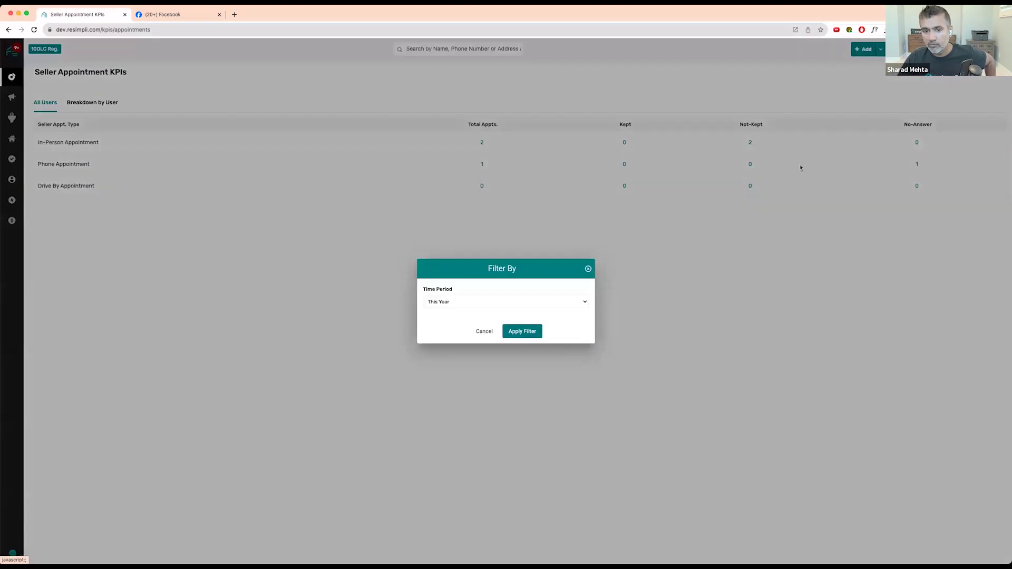
{"action": "left_click", "coordinate": [492, 302]}
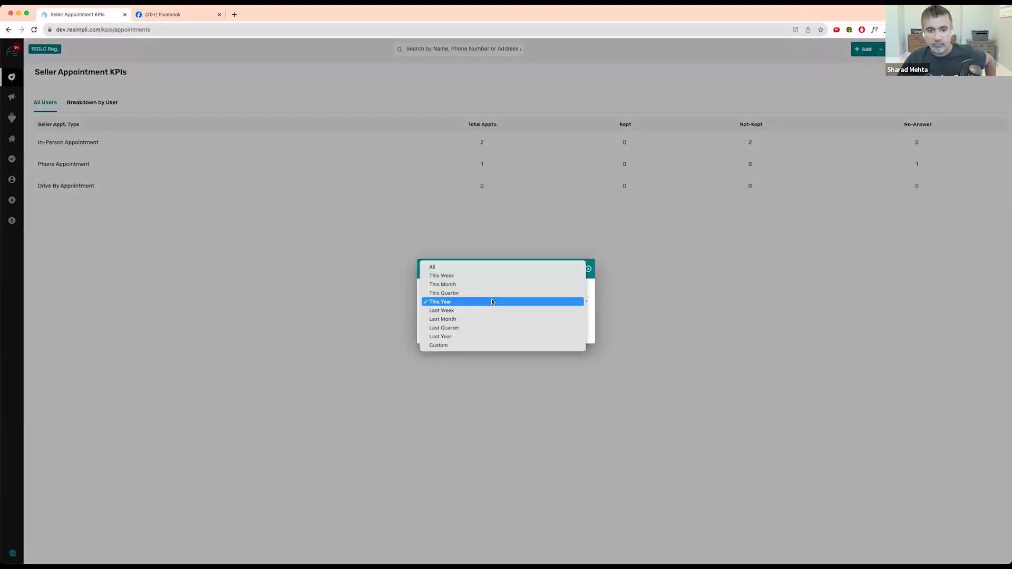
{"action": "left_click", "coordinate": [515, 316]}
{"action": "left_click", "coordinate": [522, 332]}
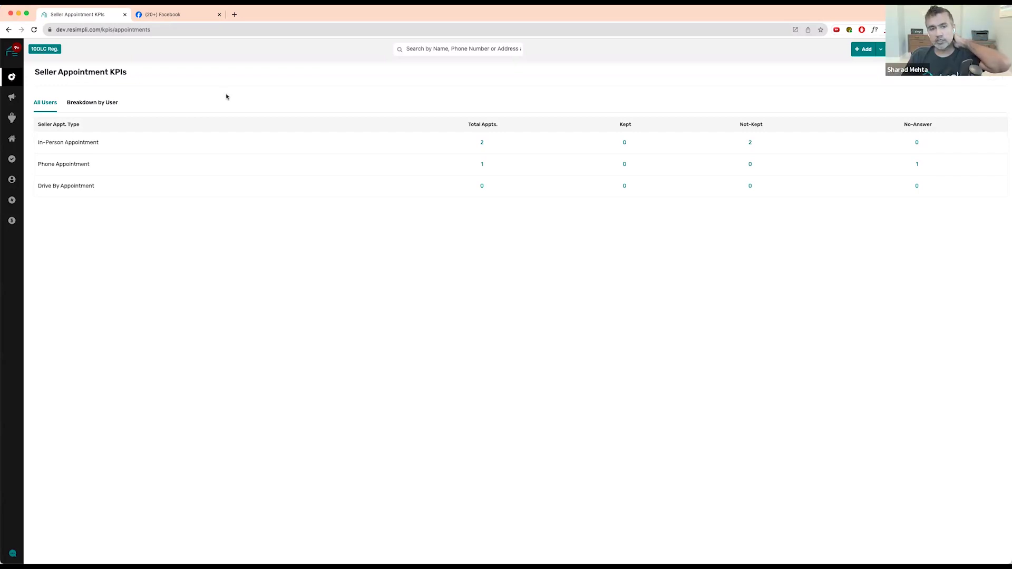
{"action": "mouse_move", "coordinate": [12, 117]}
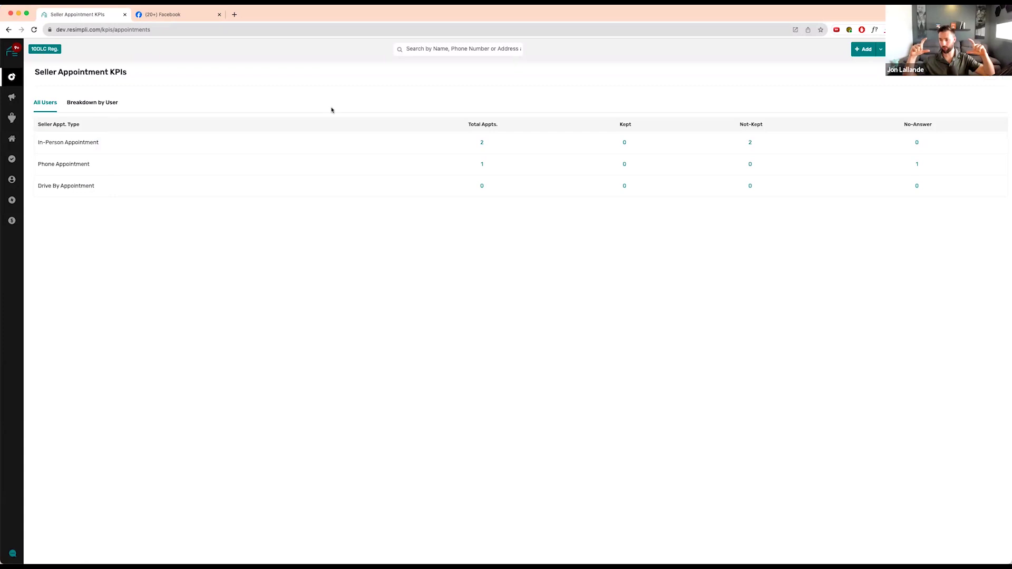
Bring up the DATA reports list from the sidebar Data icon.
{"action": "mouse_move", "coordinate": [21, 78]}
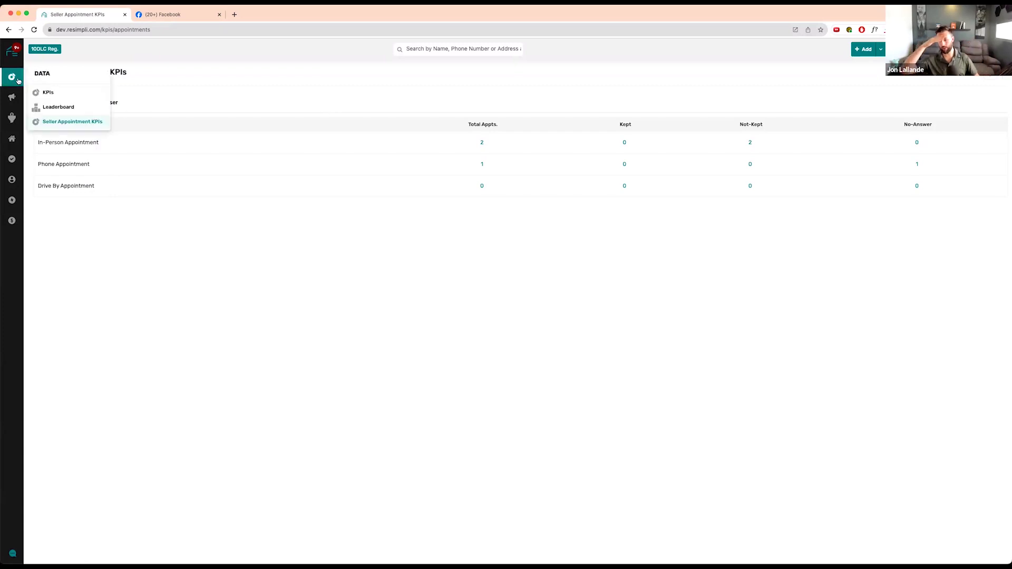
Review the KPI Analytics Deals, Revenue and Net Income charts, ending on the Marketing table.
{"action": "left_click", "coordinate": [61, 93]}
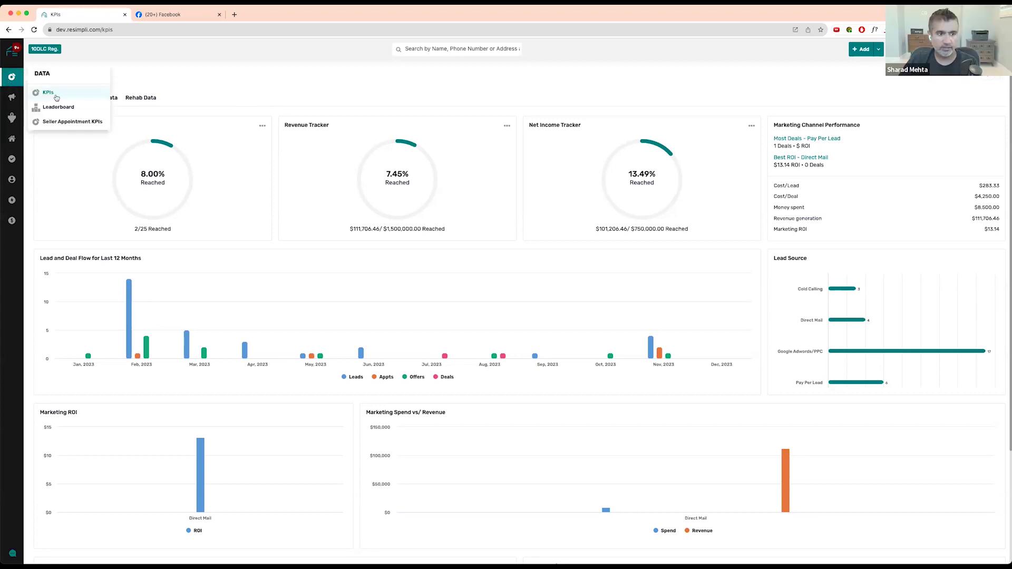
{"action": "mouse_move", "coordinate": [11, 97]}
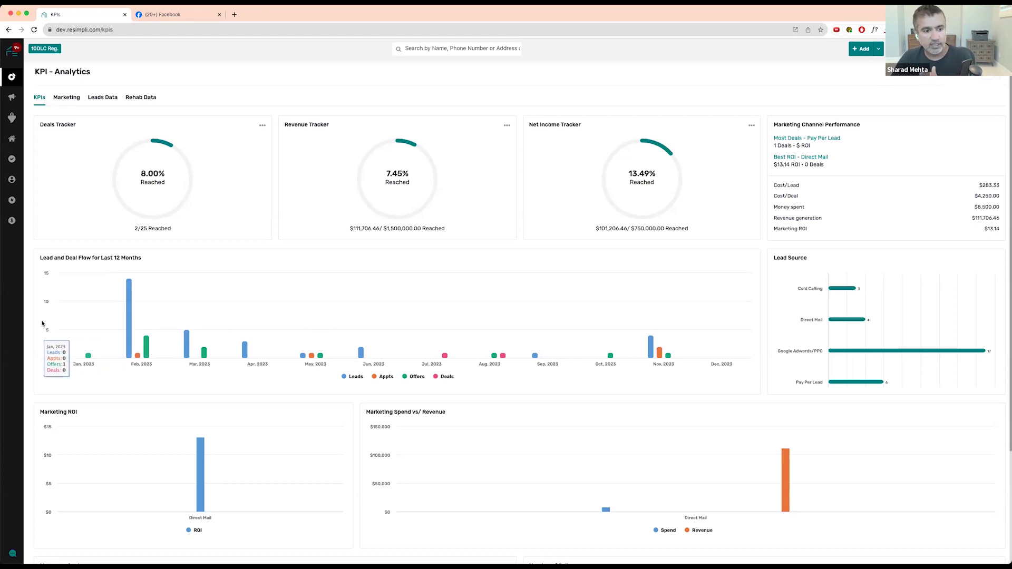
{"action": "mouse_move", "coordinate": [138, 346]}
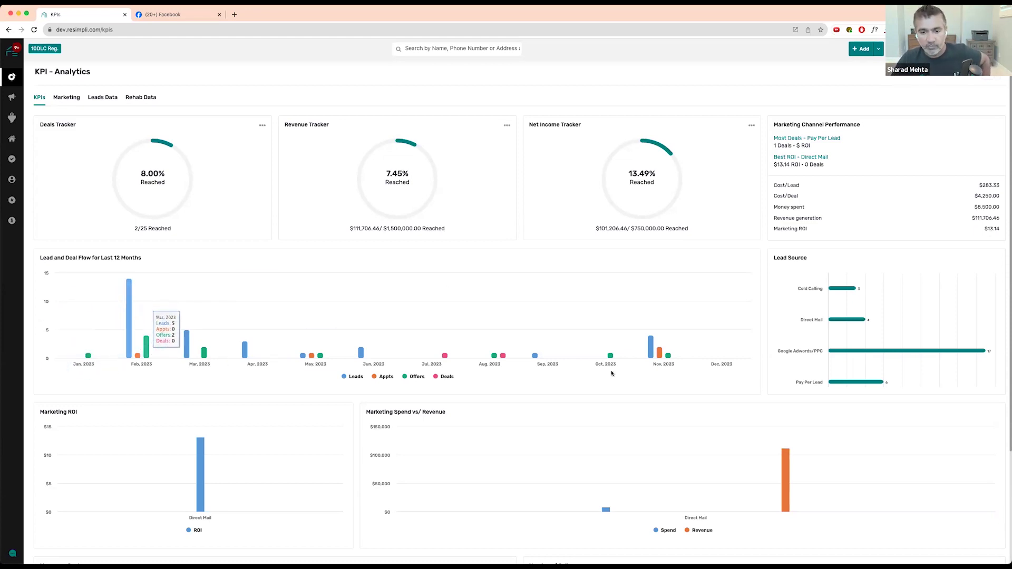
{"action": "mouse_move", "coordinate": [651, 351]}
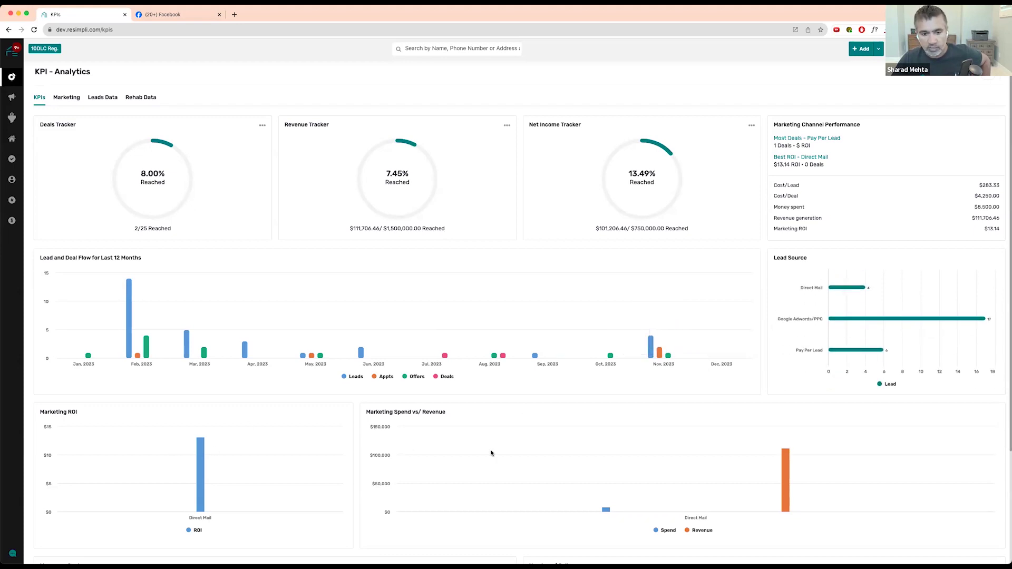
{"action": "scroll", "coordinate": [501, 422], "scroll_direction": "down", "scroll_amount": 3}
{"action": "scroll", "coordinate": [621, 406], "scroll_direction": "down", "scroll_amount": 2}
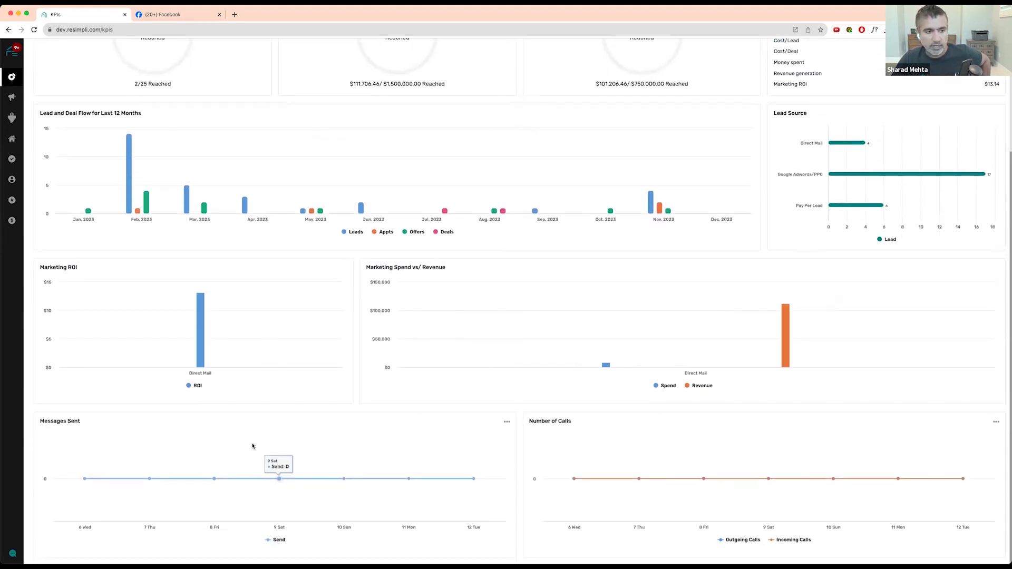
{"action": "scroll", "coordinate": [253, 445], "scroll_direction": "up", "scroll_amount": 5}
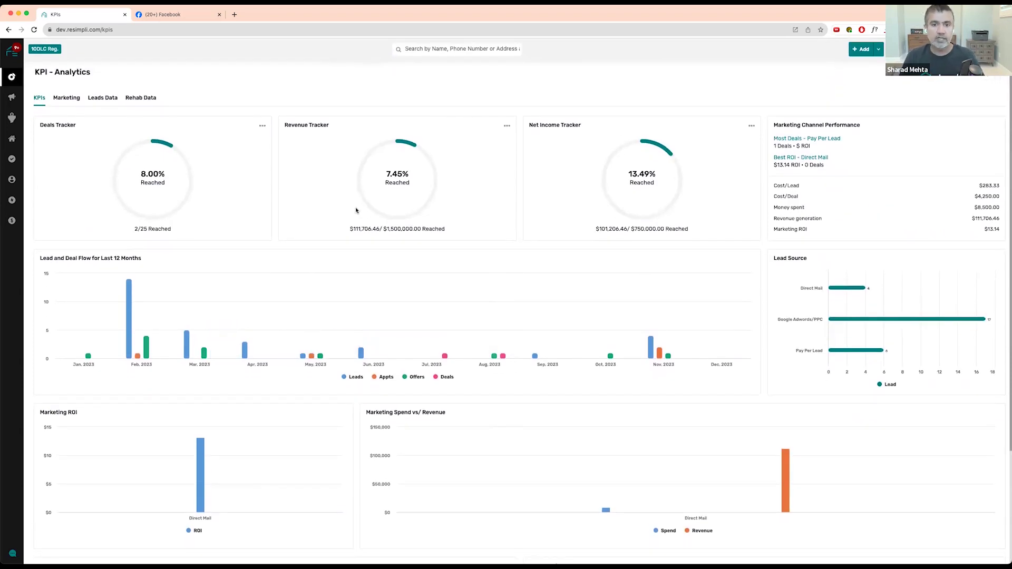
{"action": "left_click", "coordinate": [74, 102]}
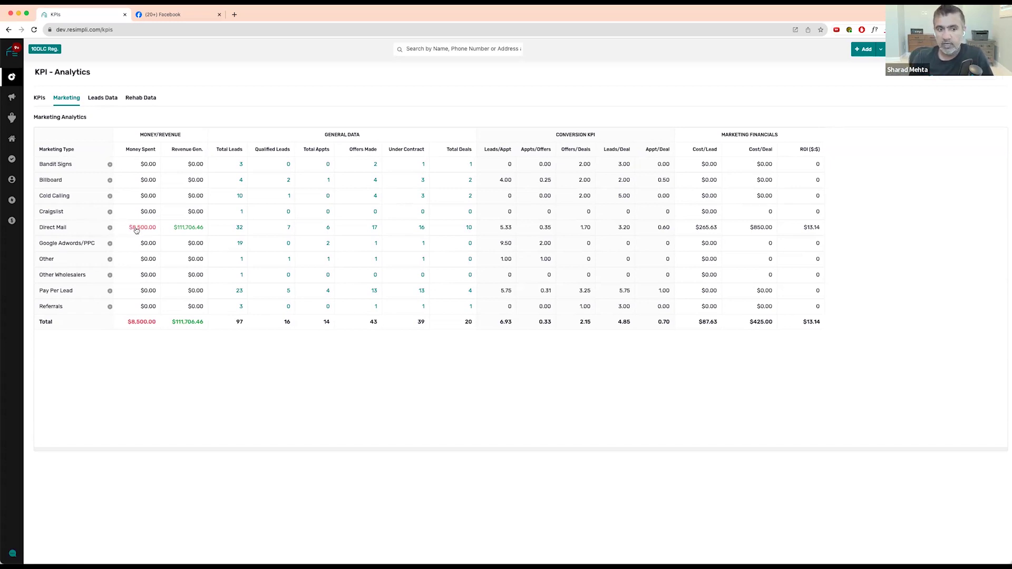
Expand Direct Mail into Probate List - Hammond and Other rows, then collapse it again.
{"action": "left_click", "coordinate": [109, 227]}
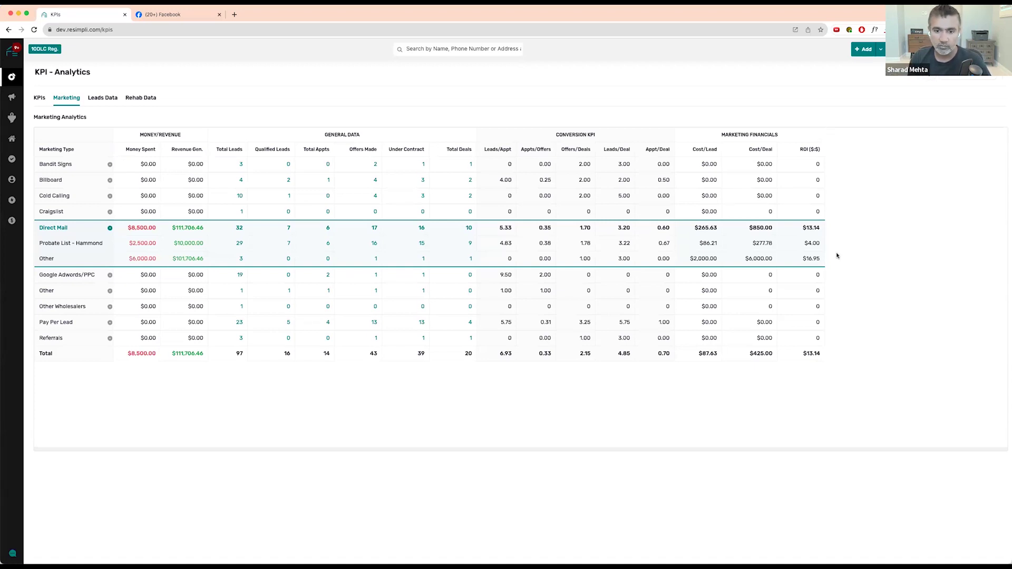
{"action": "left_click", "coordinate": [109, 228]}
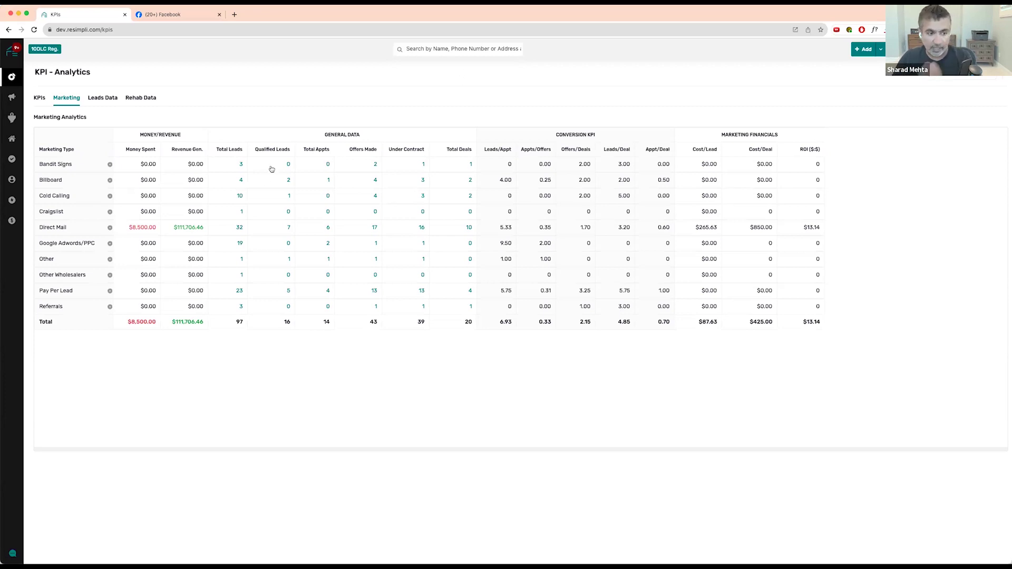
{"action": "mouse_move", "coordinate": [12, 228]}
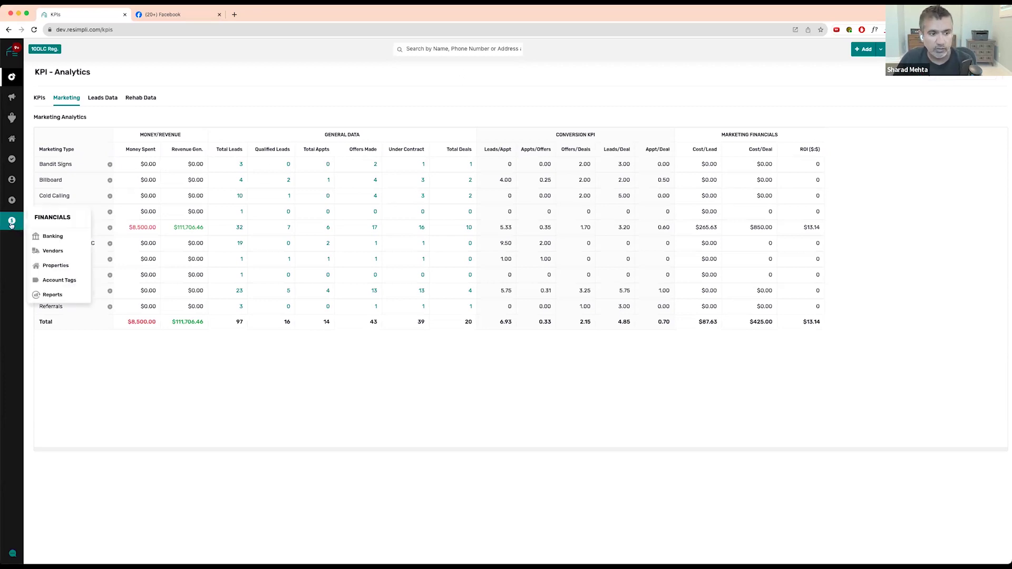
In Banking, start then cancel a manual bank account, and open Test Account's transactions.
{"action": "left_click", "coordinate": [52, 236]}
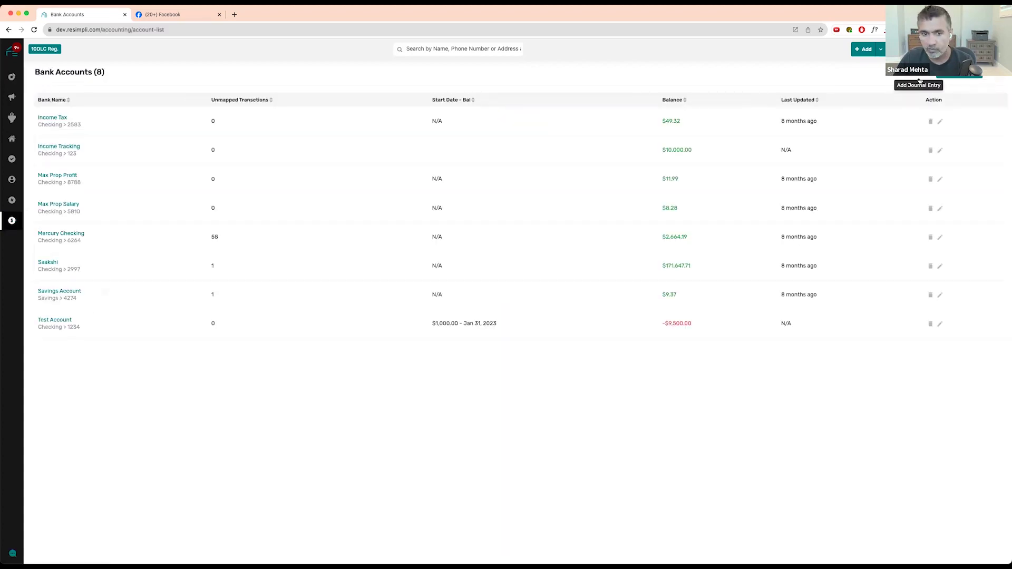
{"action": "left_click", "coordinate": [971, 80]}
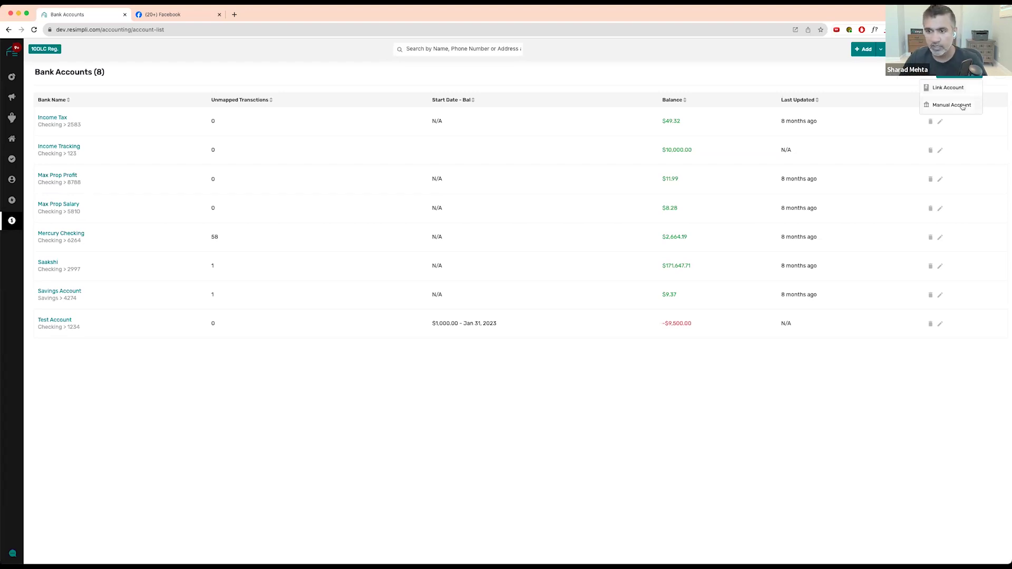
{"action": "left_click", "coordinate": [962, 105]}
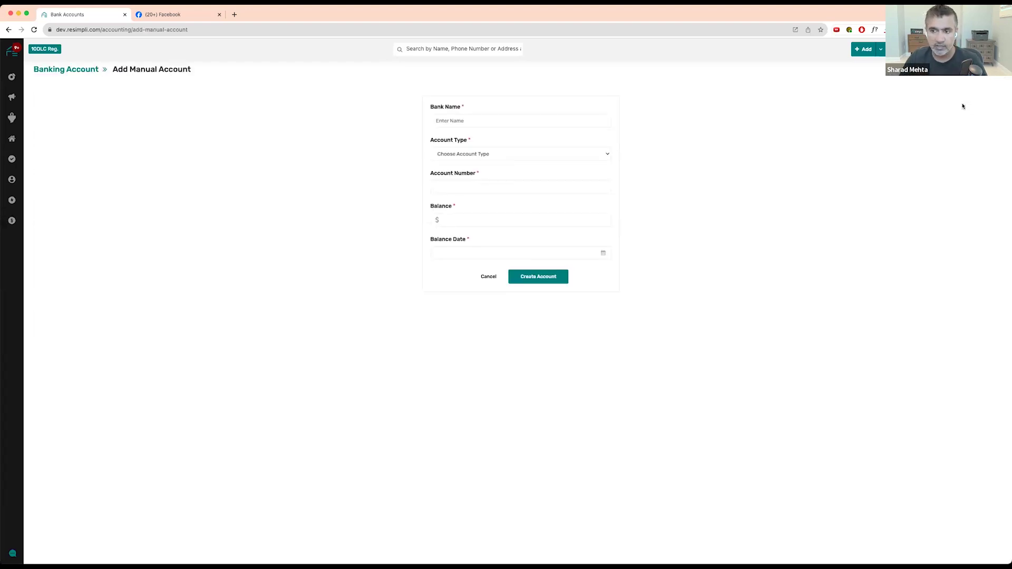
{"action": "left_click", "coordinate": [489, 277]}
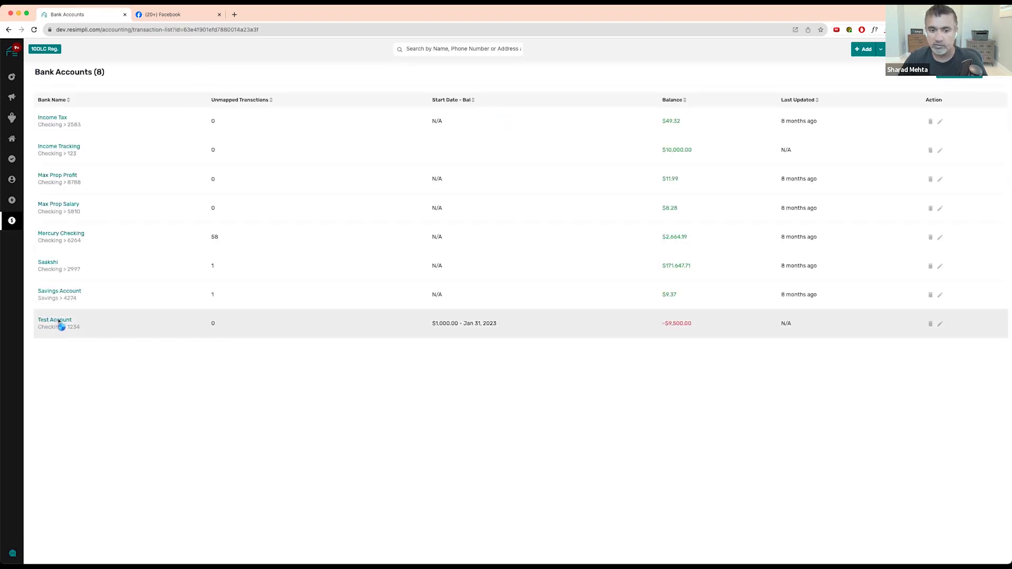
{"action": "left_click", "coordinate": [58, 322]}
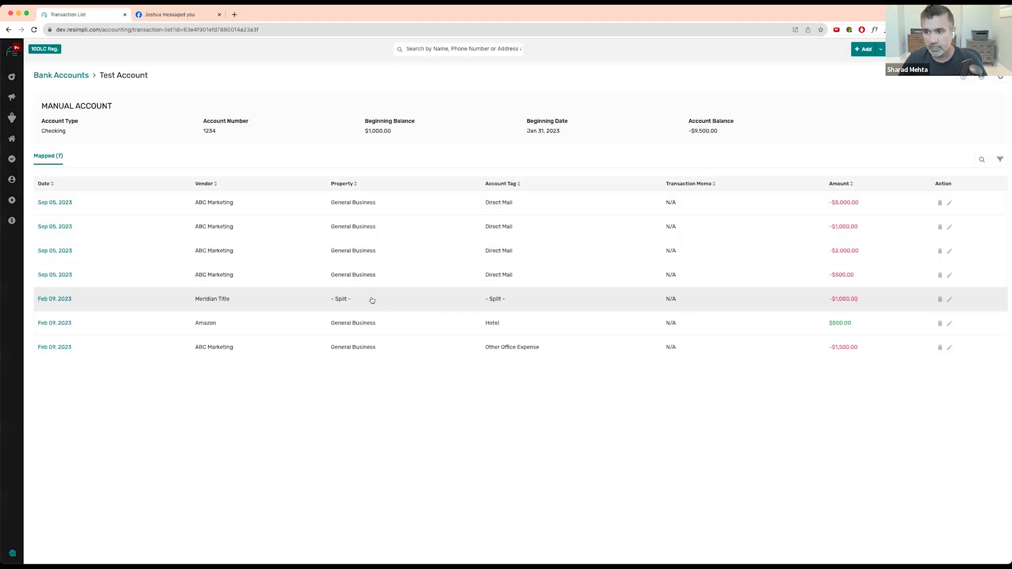
Duplicate the tab, close Facebook, show KPI Marketing in one tab, and start a Test Account transaction.
{"action": "right_click", "coordinate": [82, 12]}
{"action": "left_click", "coordinate": [125, 62]}
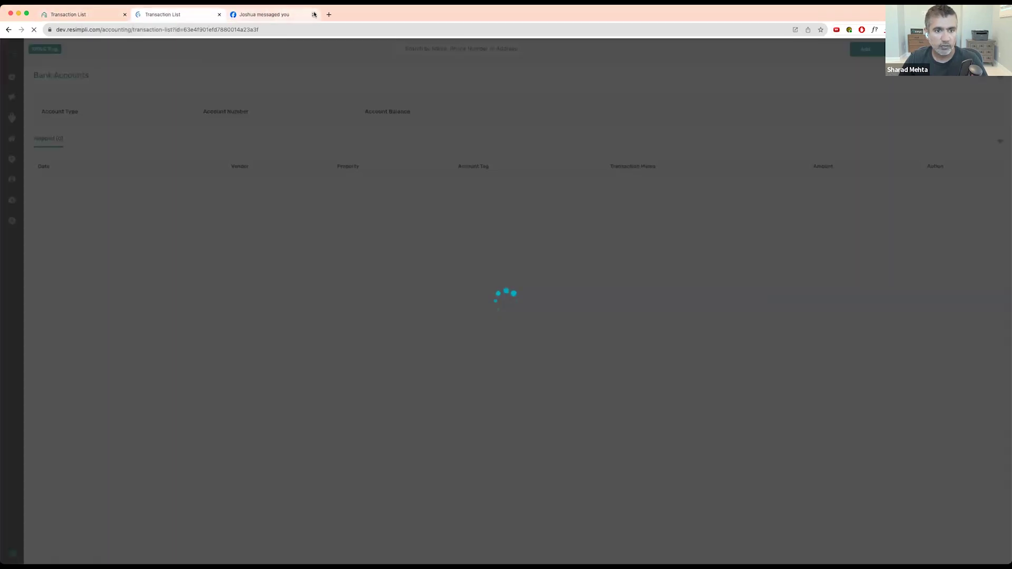
{"action": "left_click", "coordinate": [314, 14]}
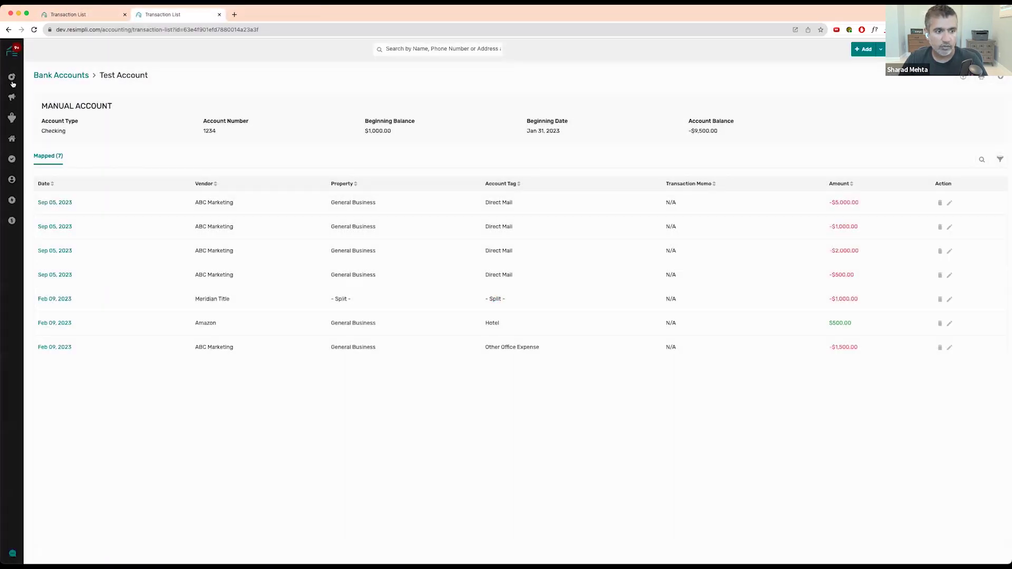
{"action": "mouse_move", "coordinate": [13, 79]}
{"action": "left_click", "coordinate": [46, 90]}
{"action": "left_click", "coordinate": [71, 99]}
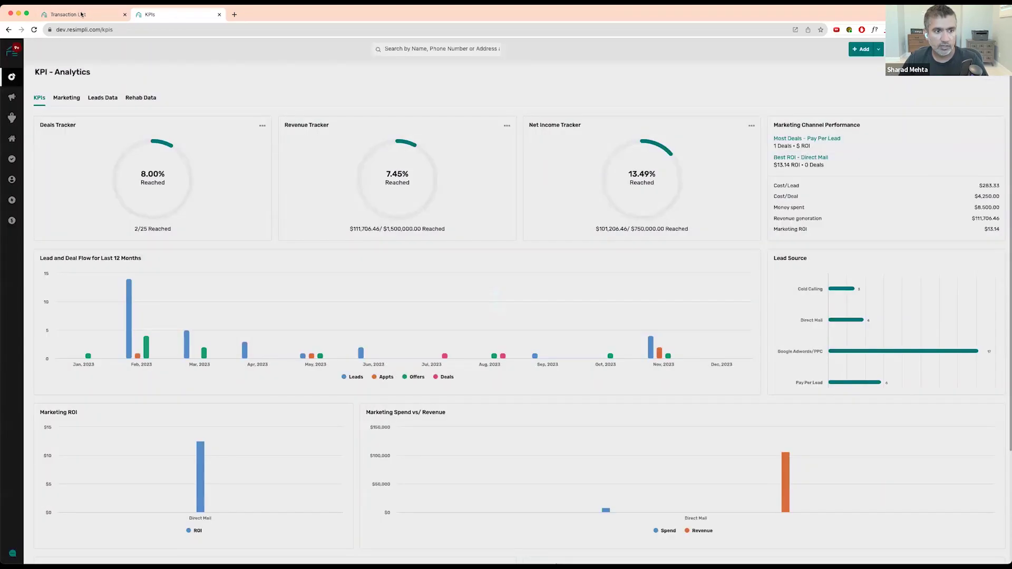
{"action": "left_click", "coordinate": [81, 14]}
{"action": "left_click", "coordinate": [1000, 77]}
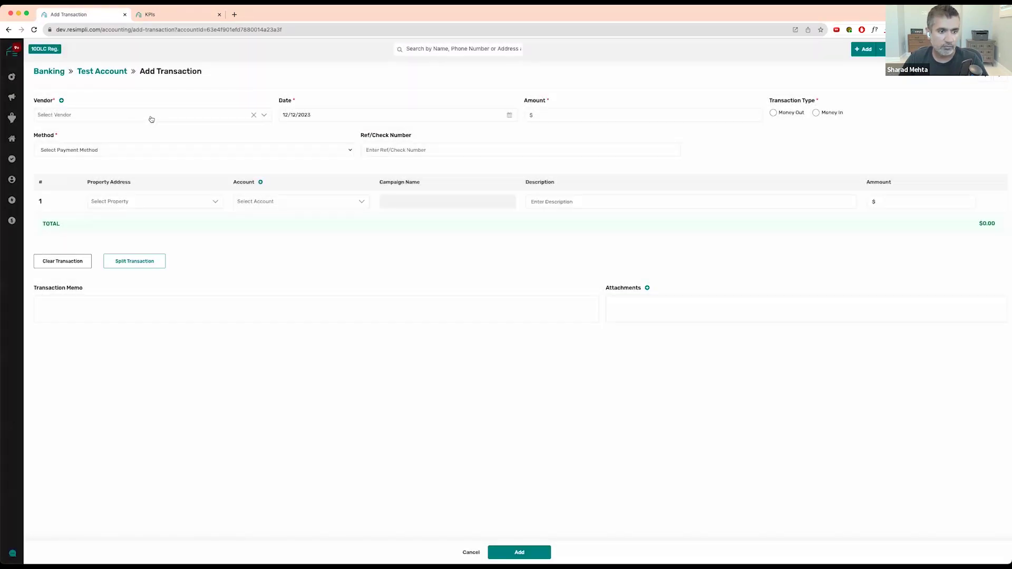
Enter vendor ABC Marketing, method Charge, and amount 1500 as Money Out.
{"action": "left_click", "coordinate": [150, 118]}
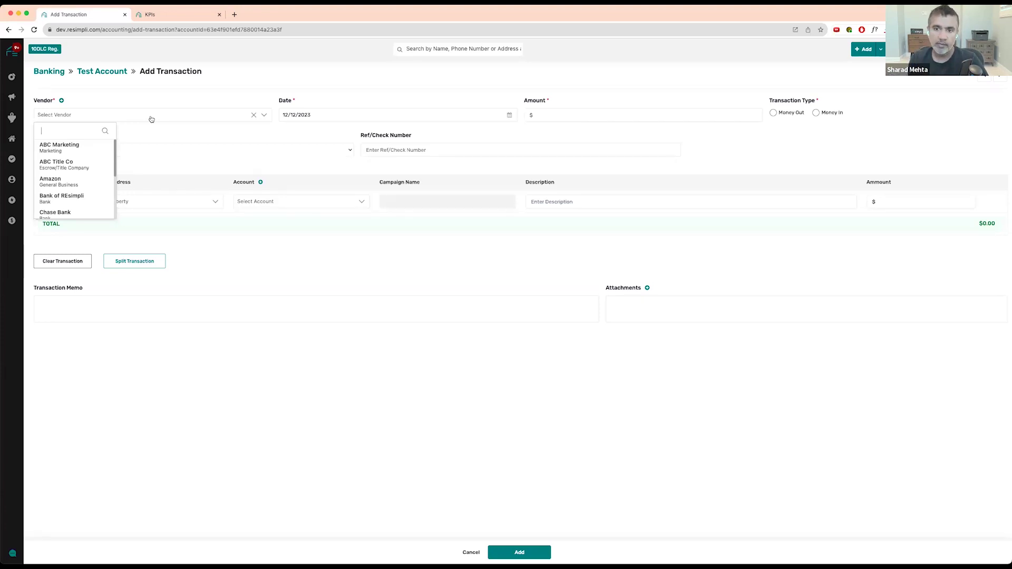
{"action": "left_click", "coordinate": [77, 147]}
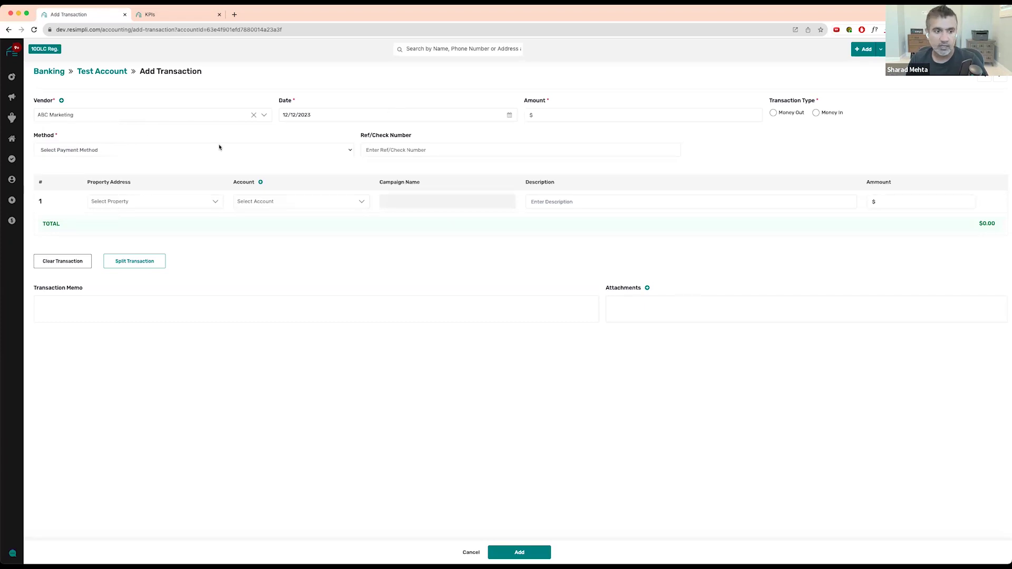
{"action": "left_click", "coordinate": [151, 153]}
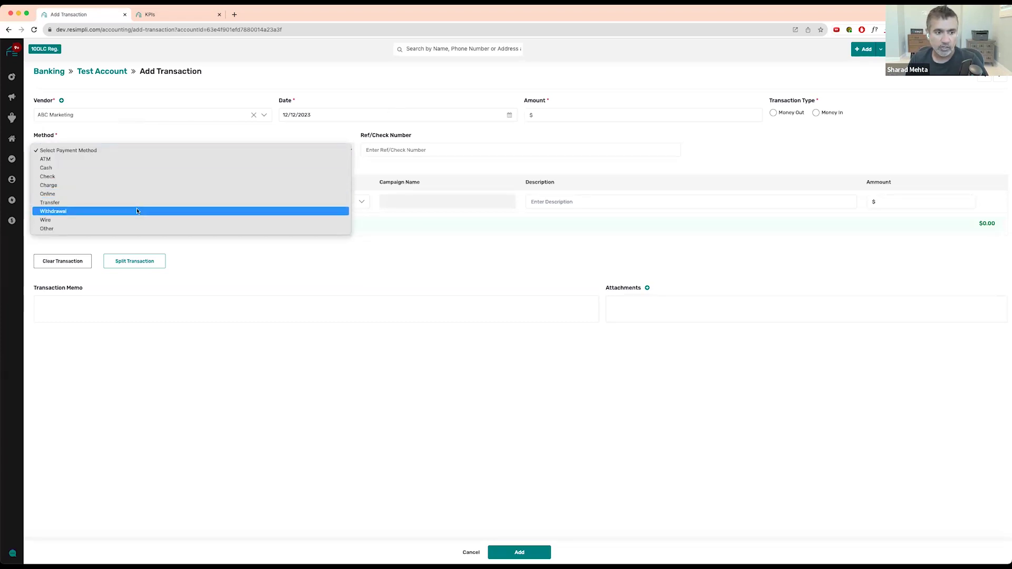
{"action": "left_click", "coordinate": [133, 185]}
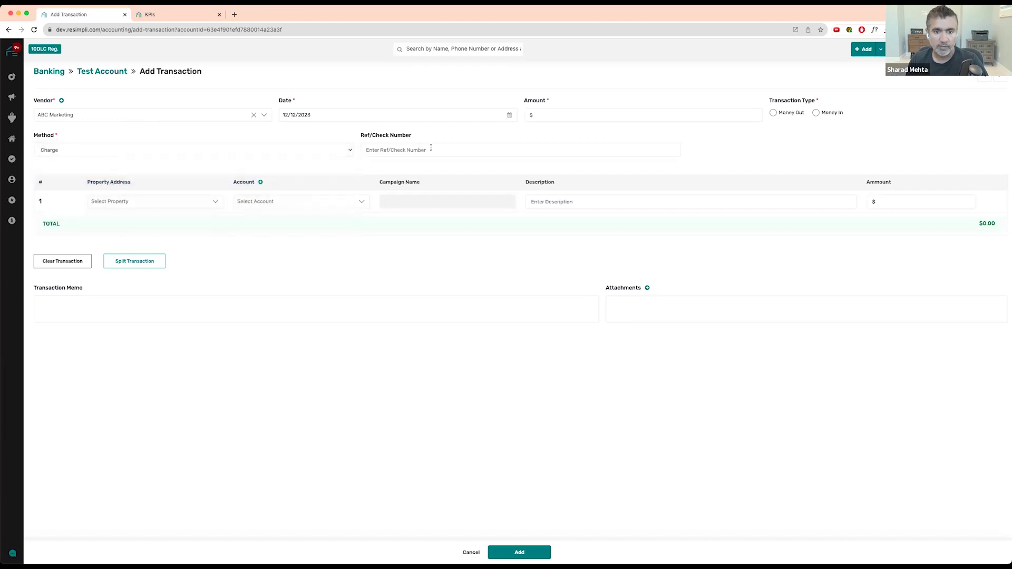
{"action": "left_click", "coordinate": [557, 114]}
{"action": "type", "text": "1500"}
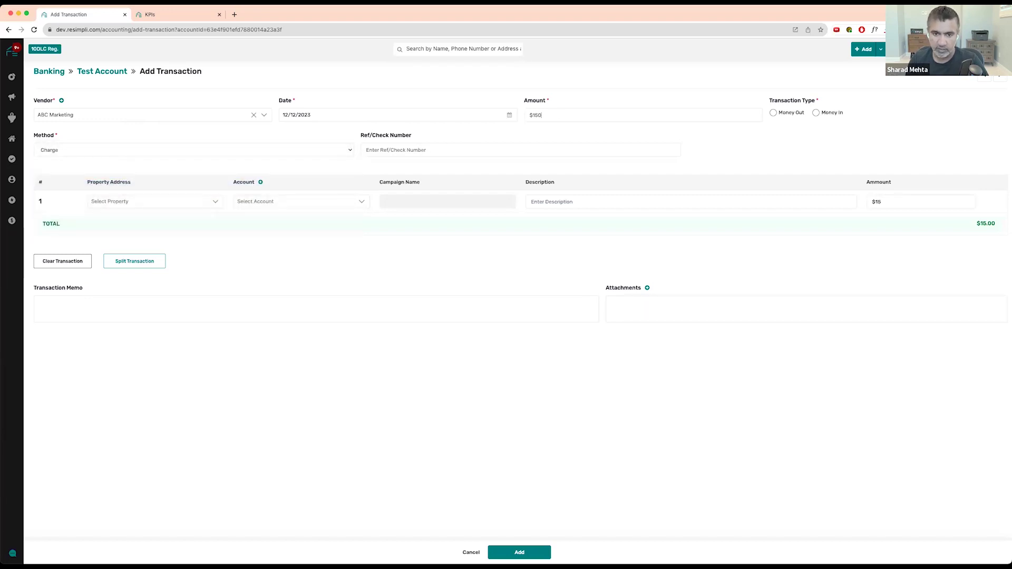
{"action": "left_click", "coordinate": [771, 114]}
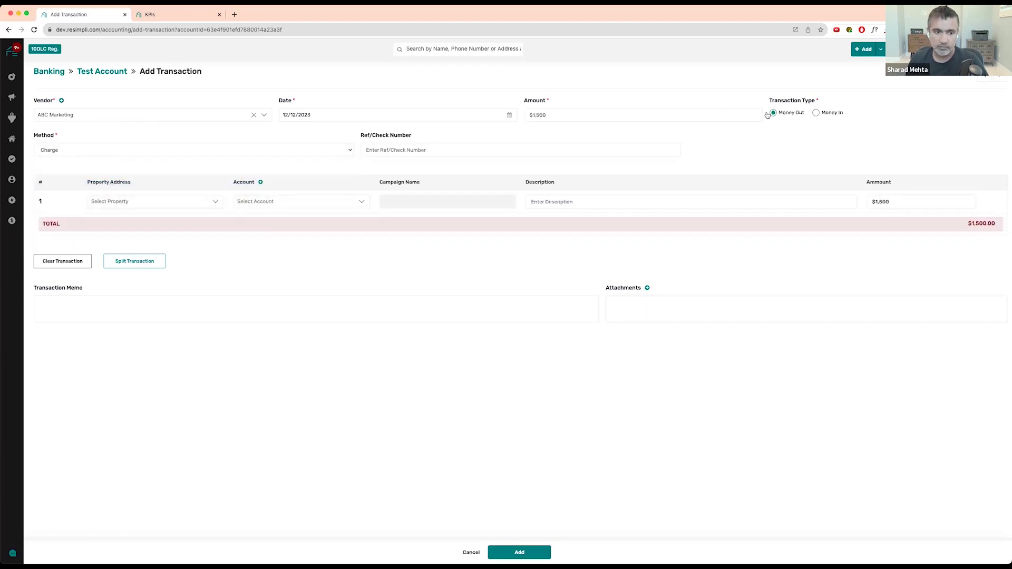
Assign property General Business, account Direct Mail, and campaign Probate List - Hammond.
{"action": "left_click", "coordinate": [163, 207]}
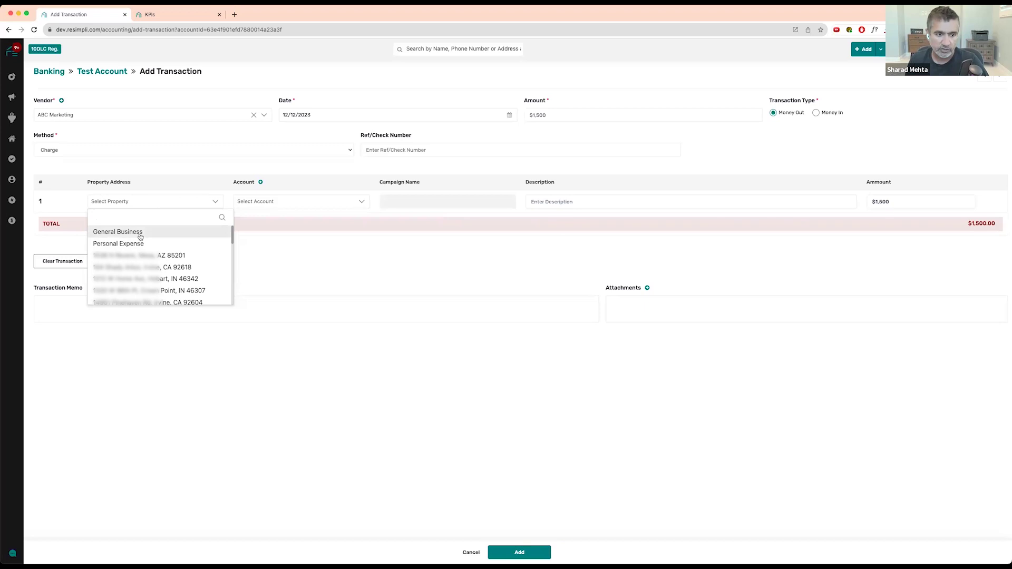
{"action": "left_click", "coordinate": [161, 235]}
{"action": "left_click", "coordinate": [289, 206]}
{"action": "type", "text": "direct"}
{"action": "left_click", "coordinate": [279, 233]}
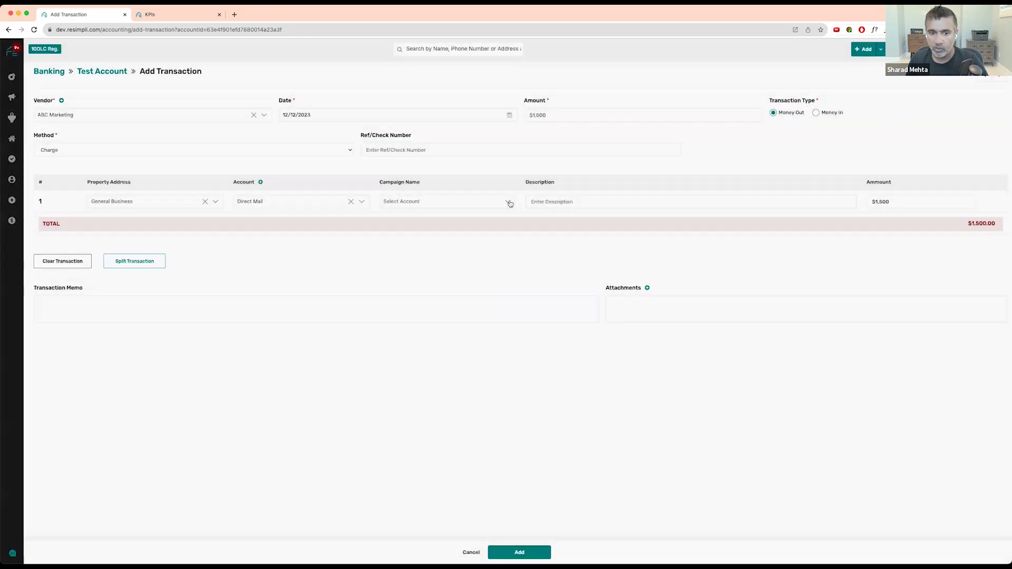
{"action": "left_click", "coordinate": [510, 202]}
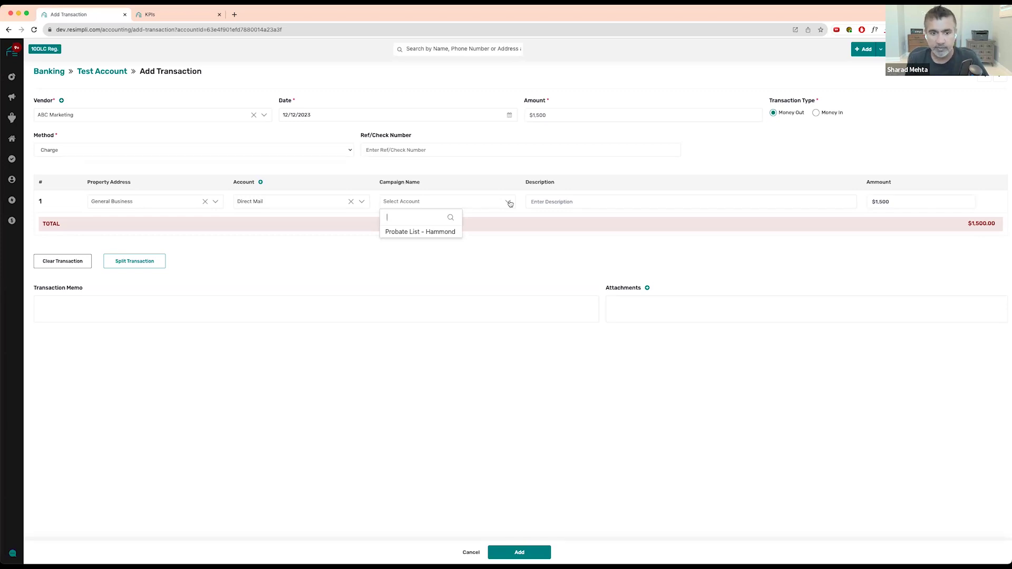
{"action": "left_click", "coordinate": [398, 232]}
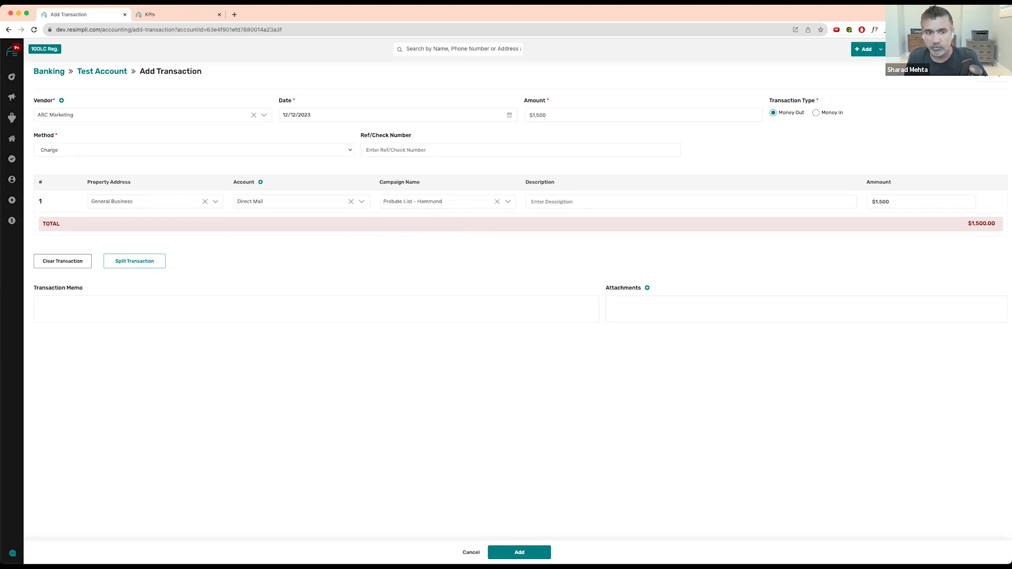
{"action": "left_click", "coordinate": [192, 16]}
{"action": "left_click", "coordinate": [68, 99]}
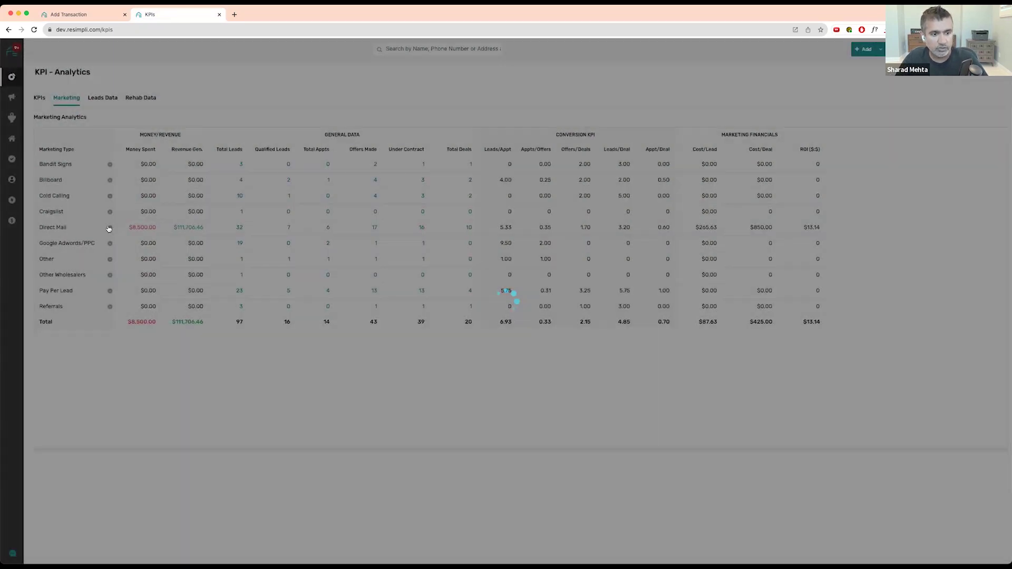
Preview the Direct Mail breakdown, then save the $1,500 ABC Marketing charge.
{"action": "left_click", "coordinate": [110, 228]}
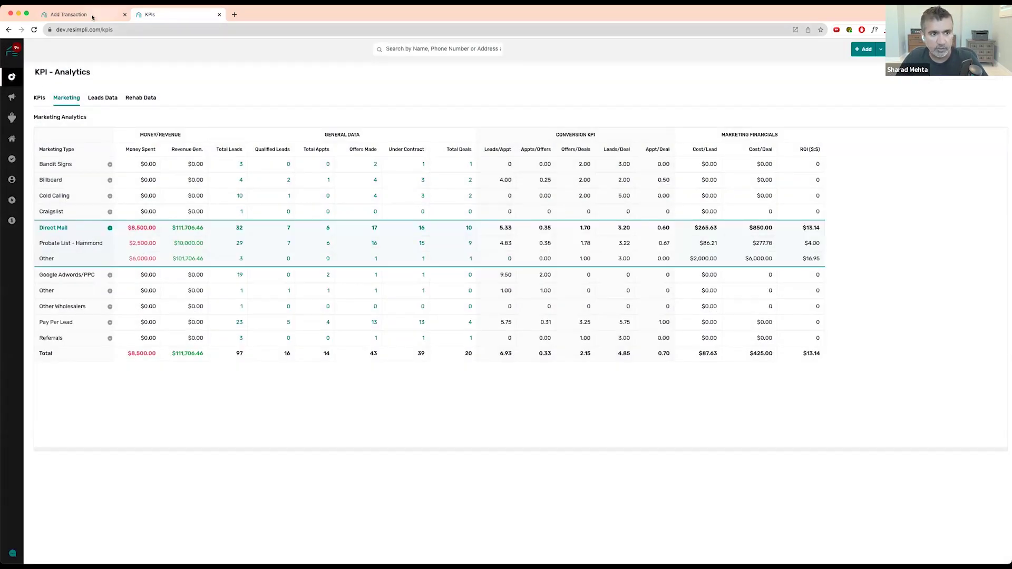
{"action": "left_click", "coordinate": [92, 17]}
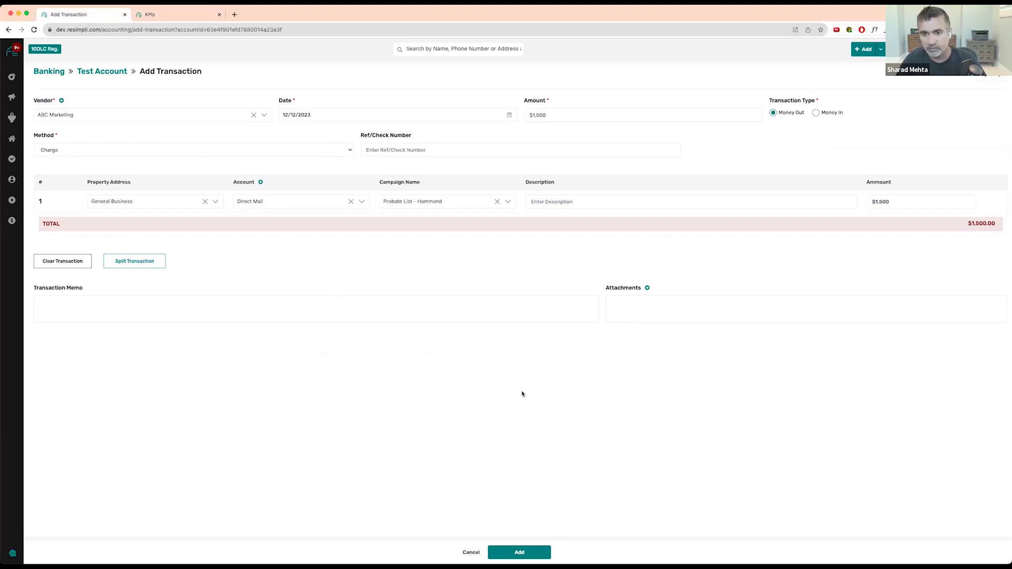
{"action": "left_click", "coordinate": [534, 551]}
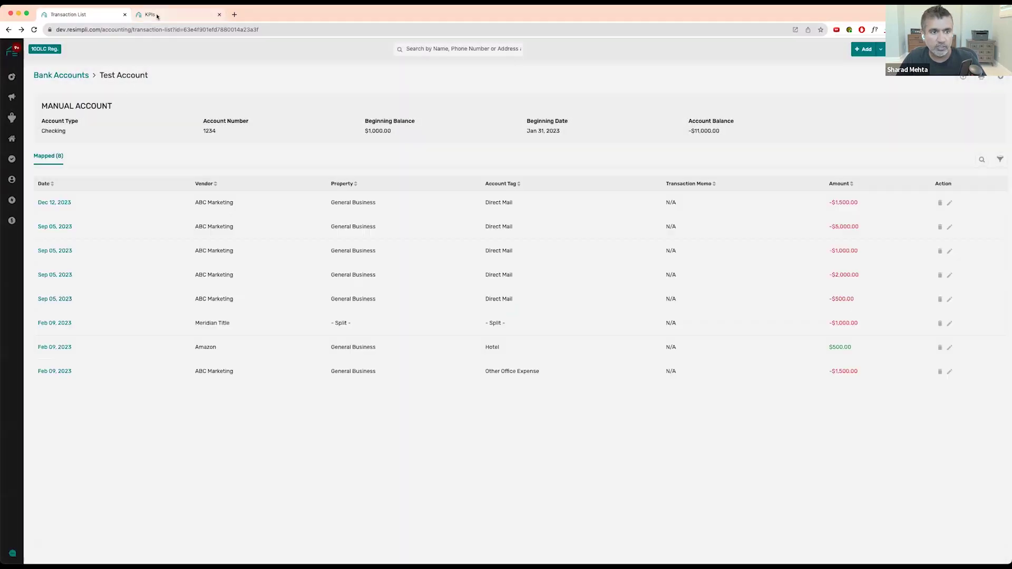
Reload KPI Analytics: Direct Mail now $10,000 spent, Probate List - Hammond $4,000.
{"action": "left_click", "coordinate": [157, 16]}
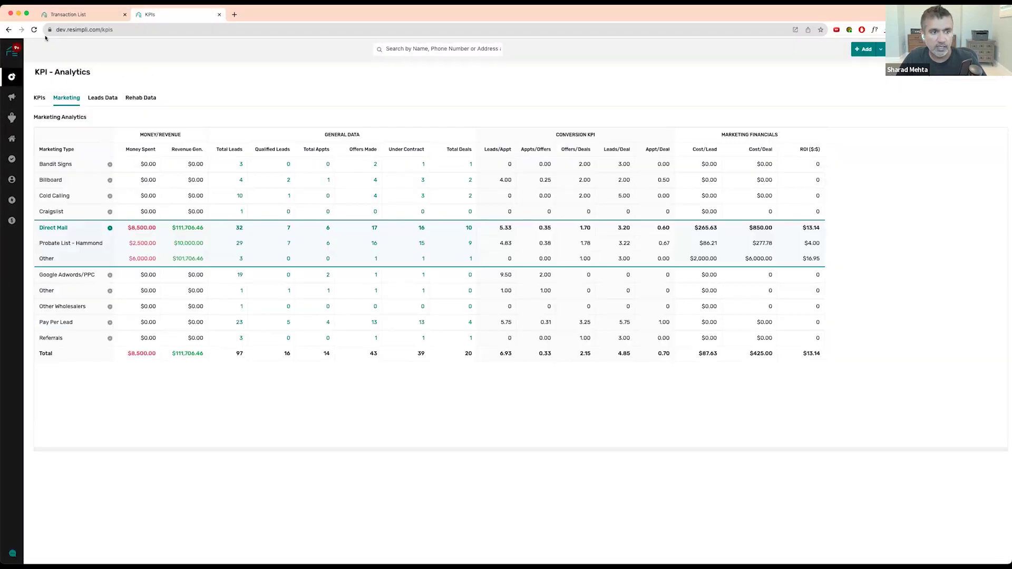
{"action": "left_click", "coordinate": [34, 30]}
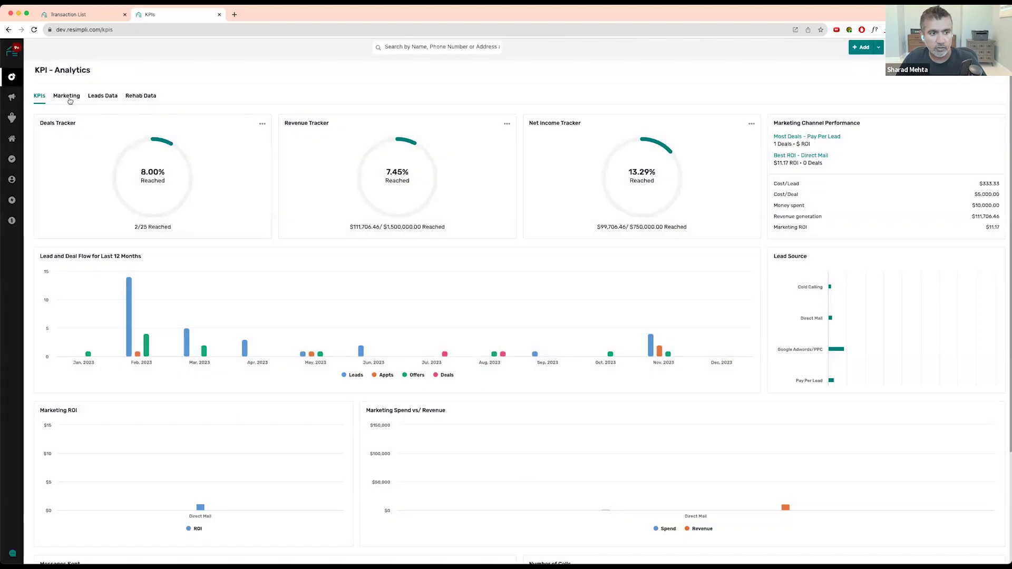
{"action": "left_click", "coordinate": [68, 104]}
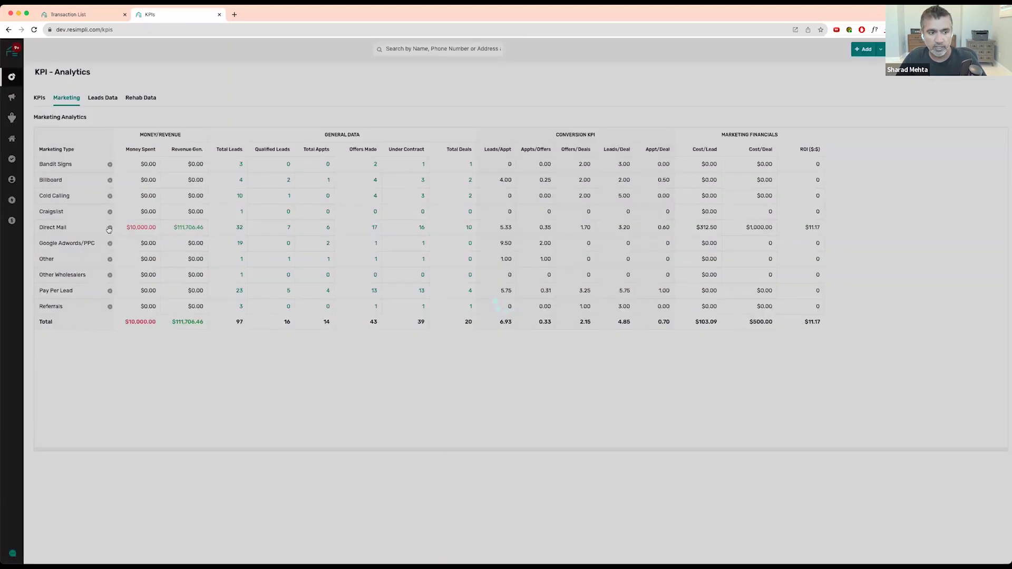
{"action": "left_click", "coordinate": [110, 228]}
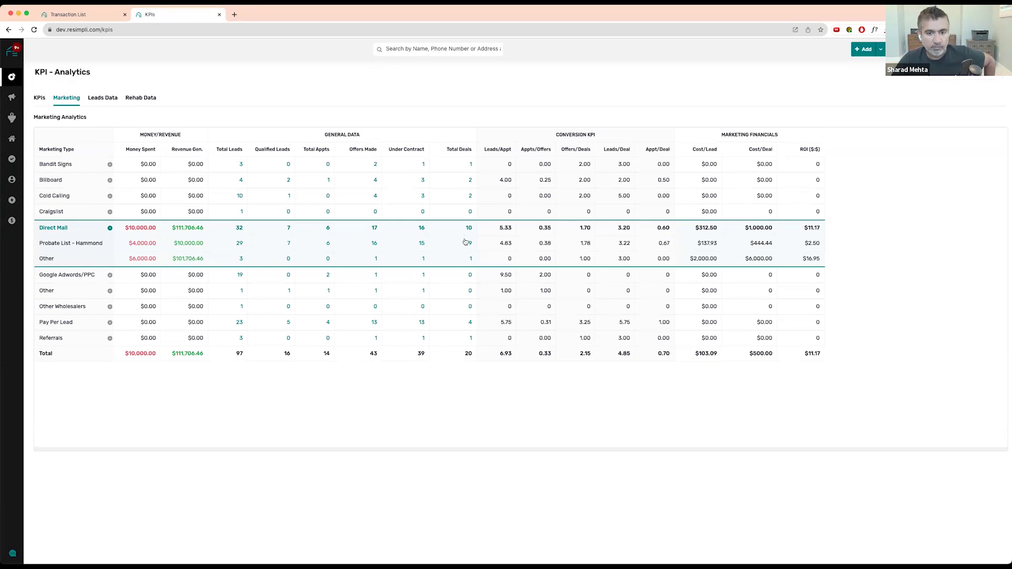
{"action": "mouse_move", "coordinate": [12, 138]}
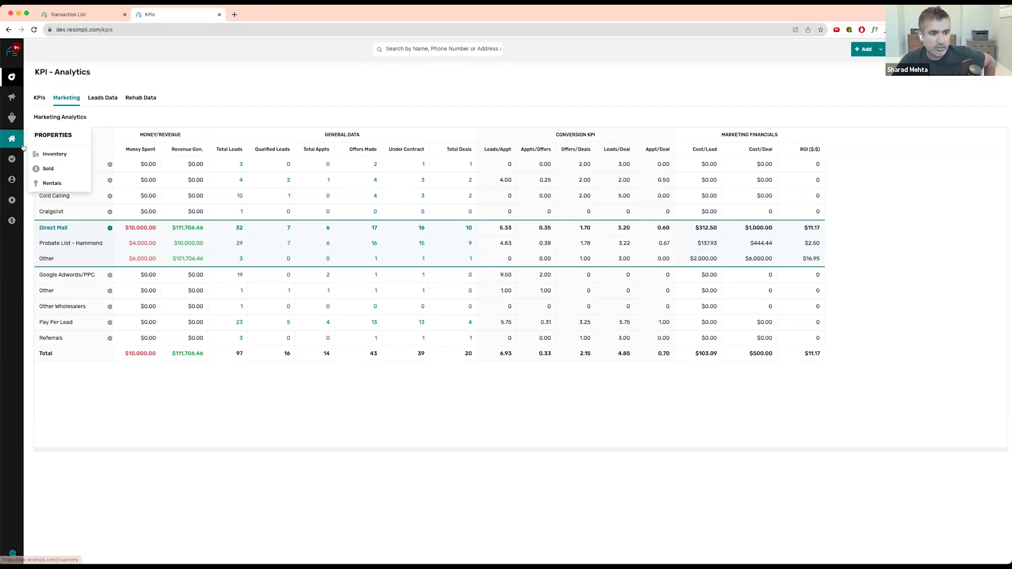
{"action": "right_click", "coordinate": [48, 168]}
Open the sold AZ 85201 property's details in a separate tab, then return to the Test Account transactions.
{"action": "left_click", "coordinate": [80, 171]}
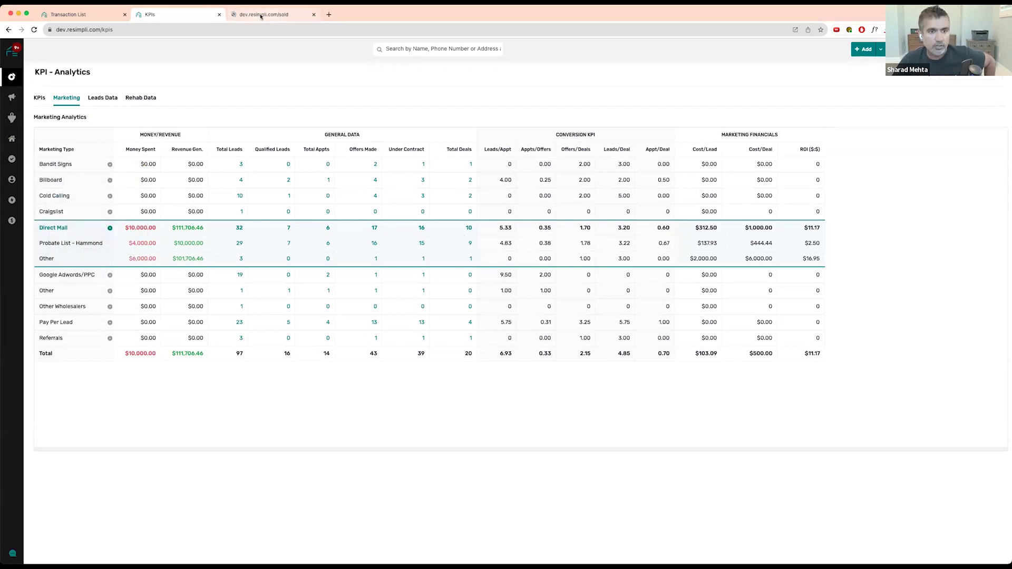
{"action": "left_click", "coordinate": [248, 14]}
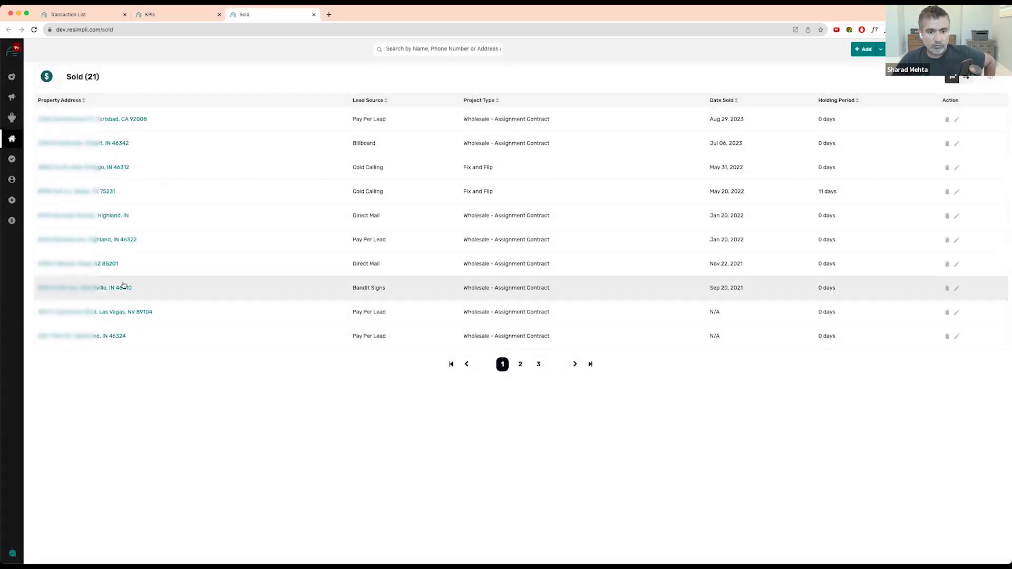
{"action": "left_click", "coordinate": [108, 265]}
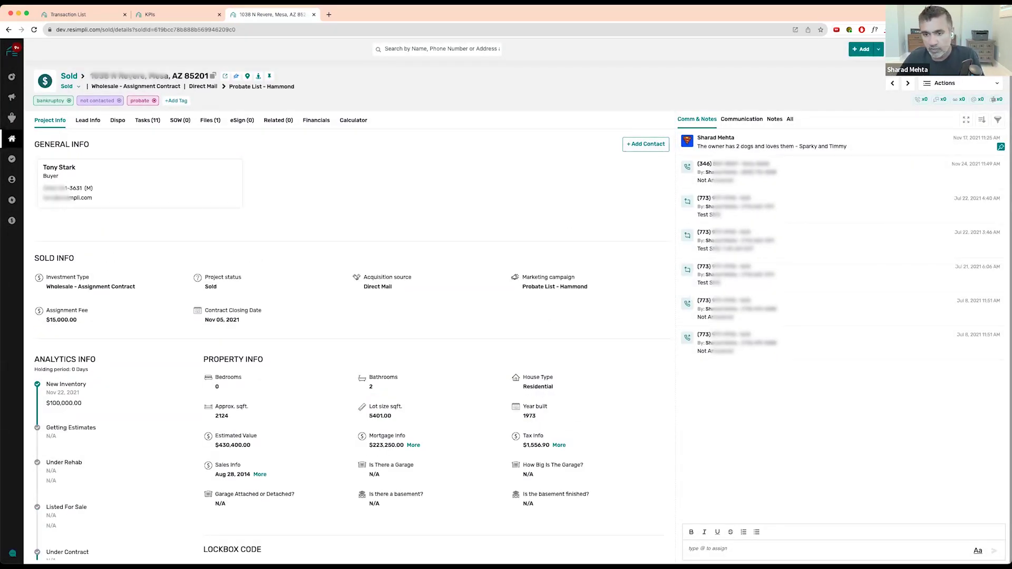
{"action": "left_click", "coordinate": [82, 17]}
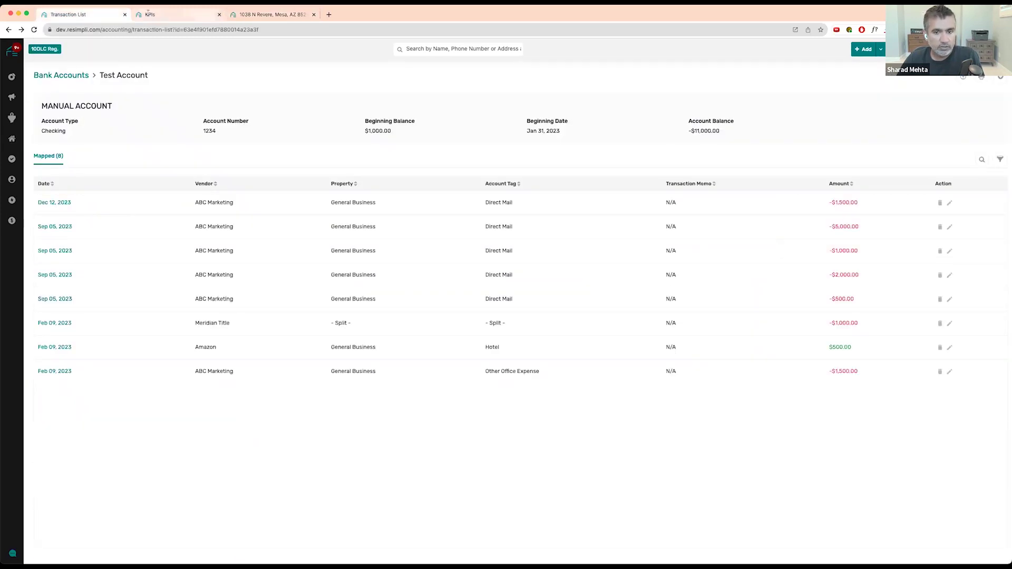
Start a new transaction from vendor ABC Title Co for 25,000, paid by Wire.
{"action": "left_click", "coordinate": [981, 77]}
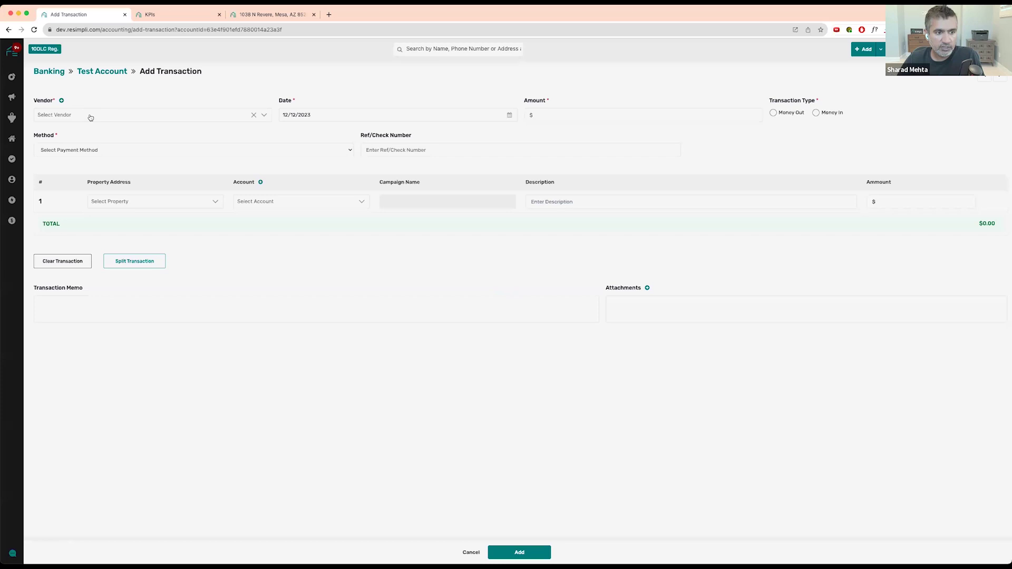
{"action": "left_click", "coordinate": [90, 116]}
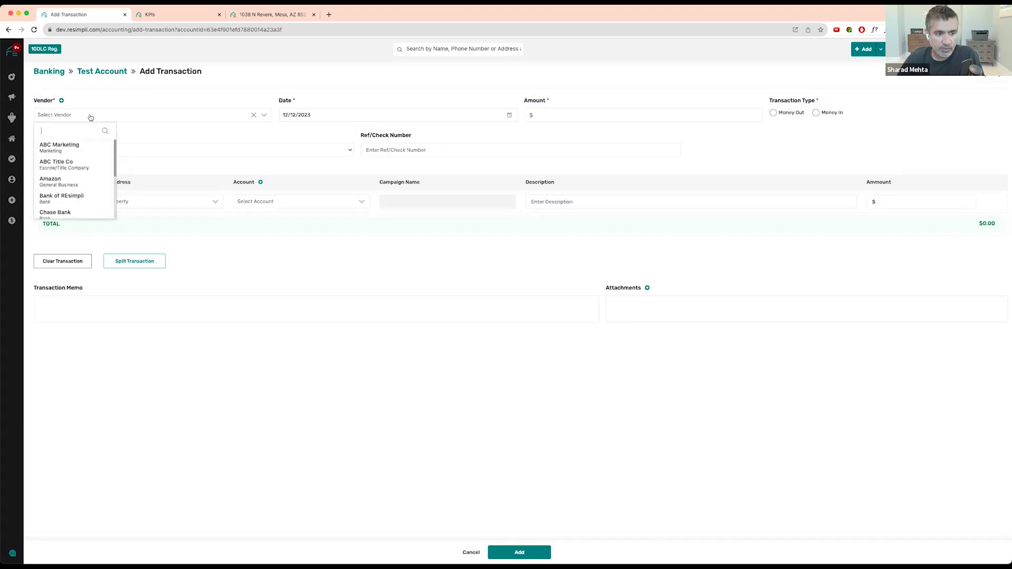
{"action": "left_click", "coordinate": [92, 166]}
{"action": "left_click", "coordinate": [586, 116]}
{"action": "type", "text": "25,000"}
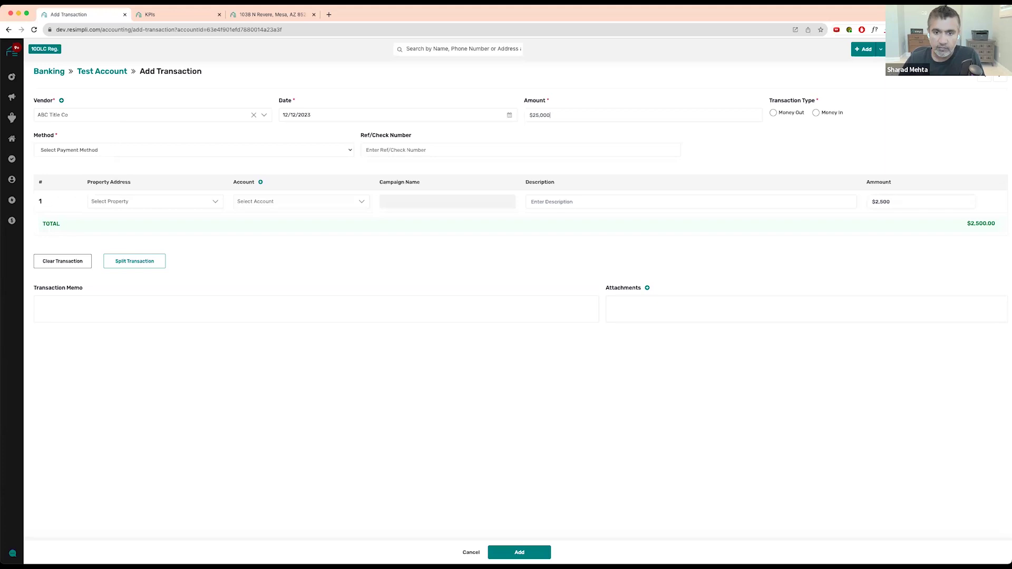
{"action": "left_click", "coordinate": [148, 151]}
{"action": "left_click", "coordinate": [136, 215]}
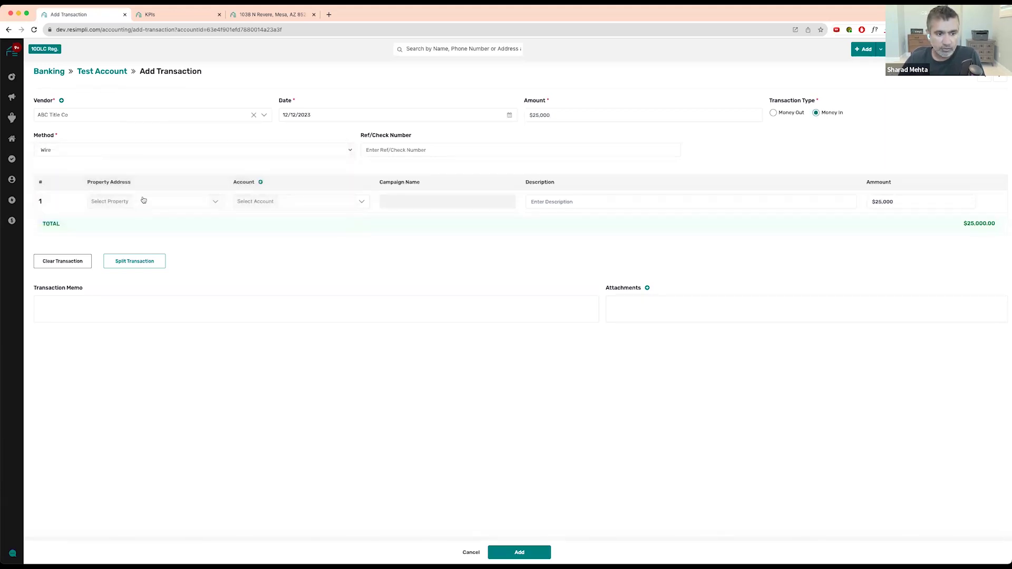
Assign the AZ 85201 property and the Fix and Flip Income account, then add the transaction.
{"action": "left_click", "coordinate": [143, 202]}
{"action": "type", "text": "103"}
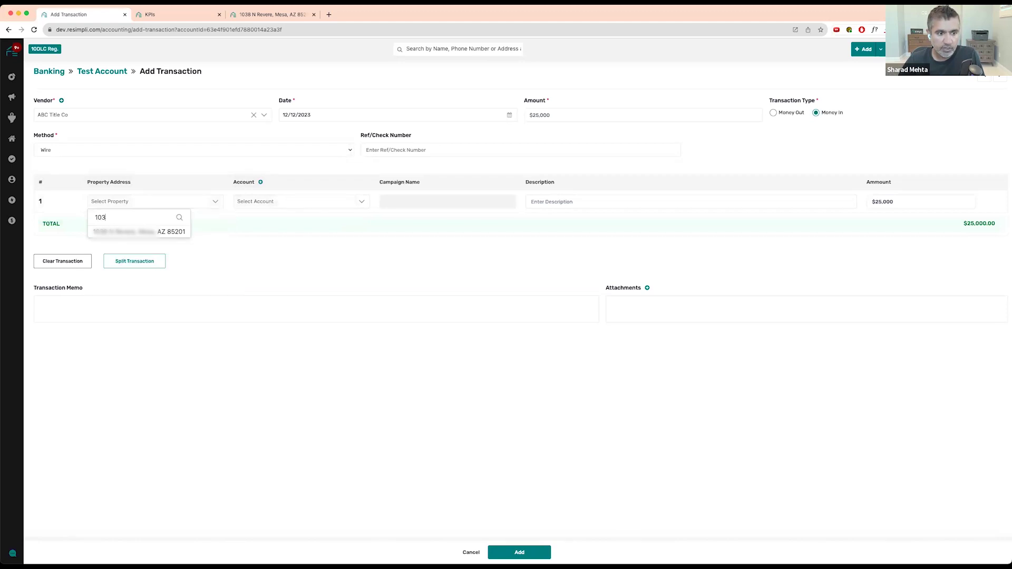
{"action": "left_click", "coordinate": [138, 231]}
{"action": "left_click", "coordinate": [272, 202]}
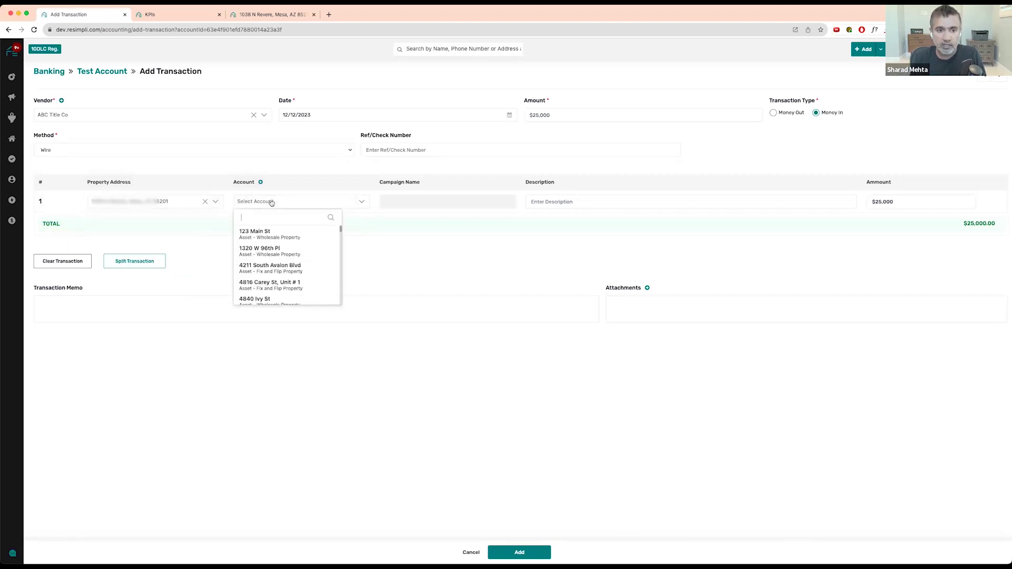
{"action": "type", "text": "inco"}
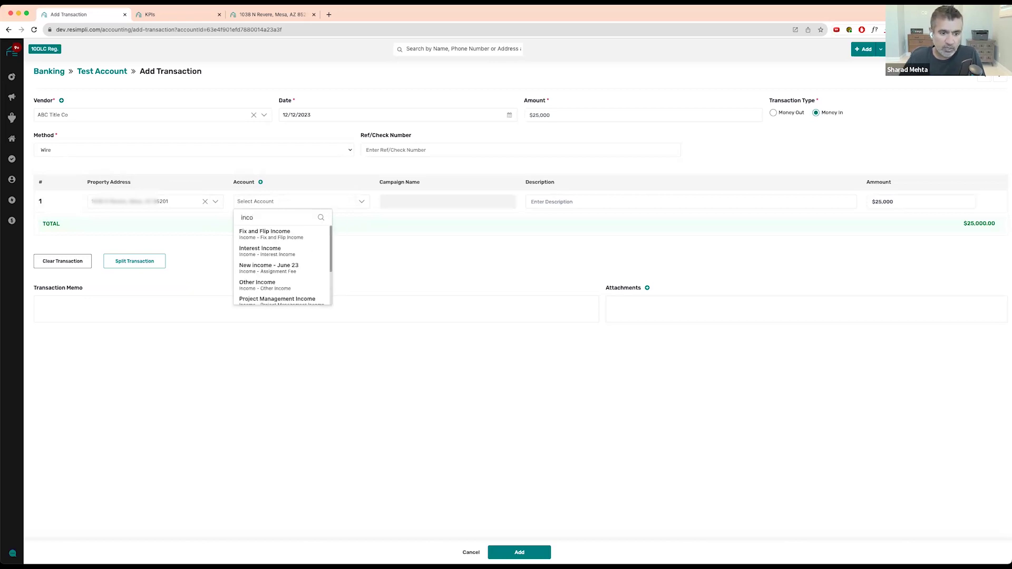
{"action": "left_click", "coordinate": [272, 233]}
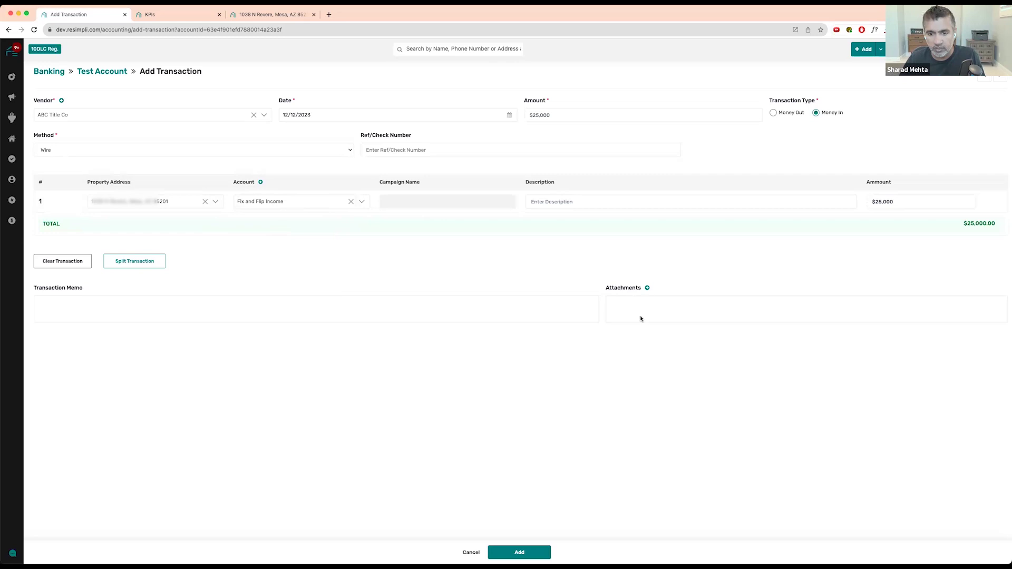
{"action": "left_click", "coordinate": [528, 552]}
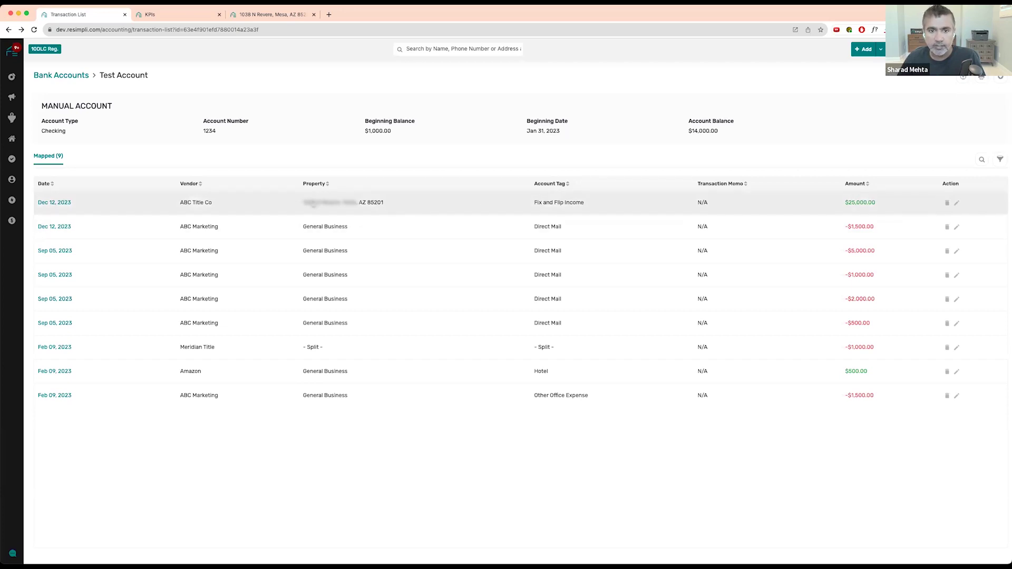
Reload the KPIs dashboard so it picks up the new $25,000 transaction.
{"action": "left_click", "coordinate": [266, 16]}
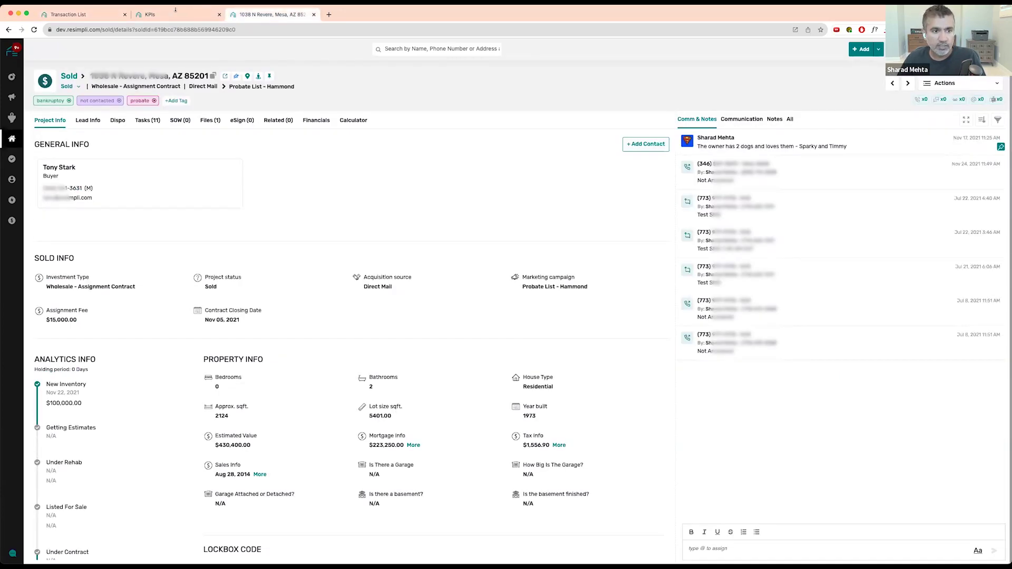
{"action": "left_click", "coordinate": [175, 14]}
{"action": "left_click", "coordinate": [34, 30]}
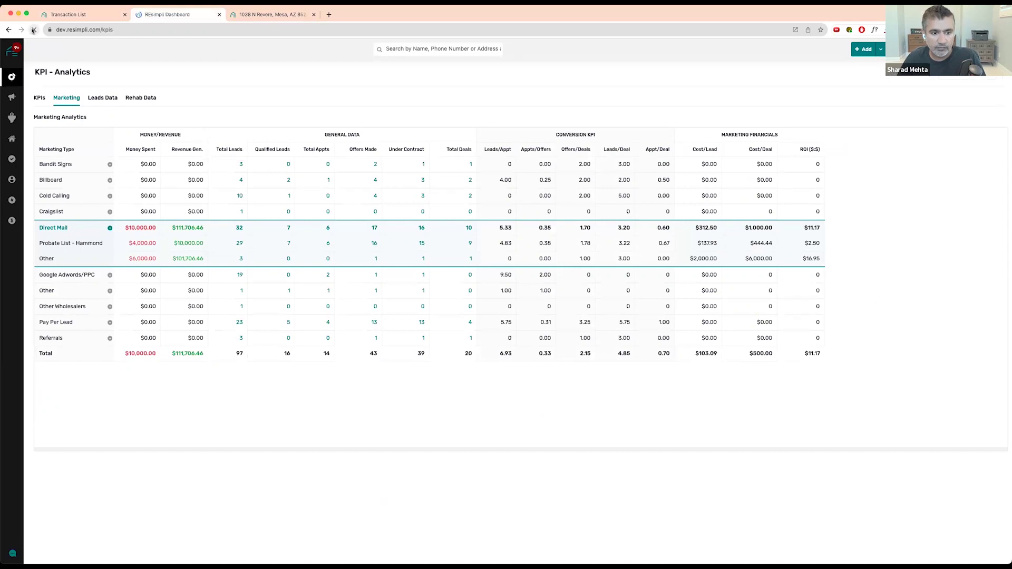
Expand Direct Mail in Marketing Analytics and compare it with the property's campaign source.
{"action": "left_click", "coordinate": [69, 100]}
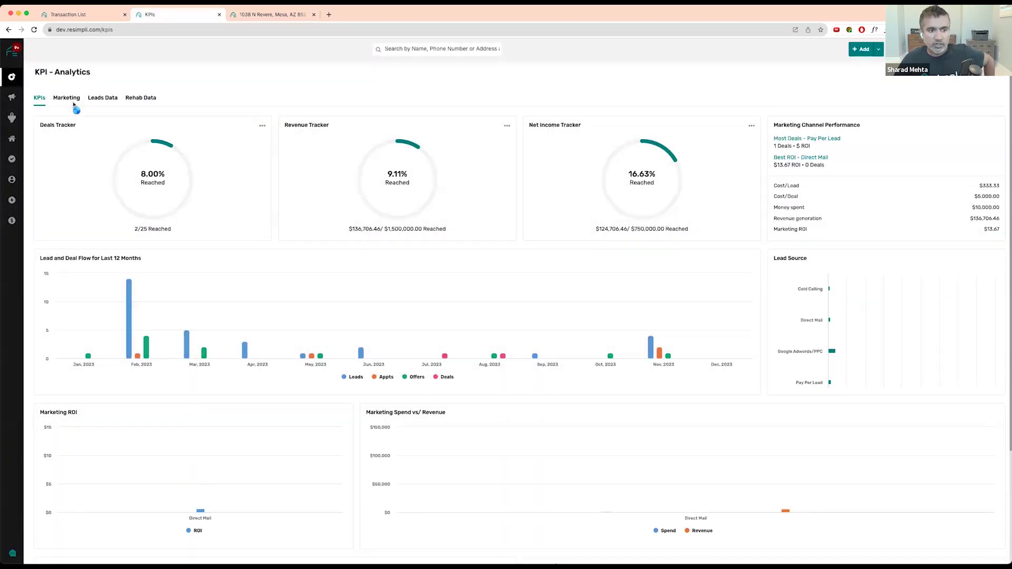
{"action": "left_click", "coordinate": [70, 102]}
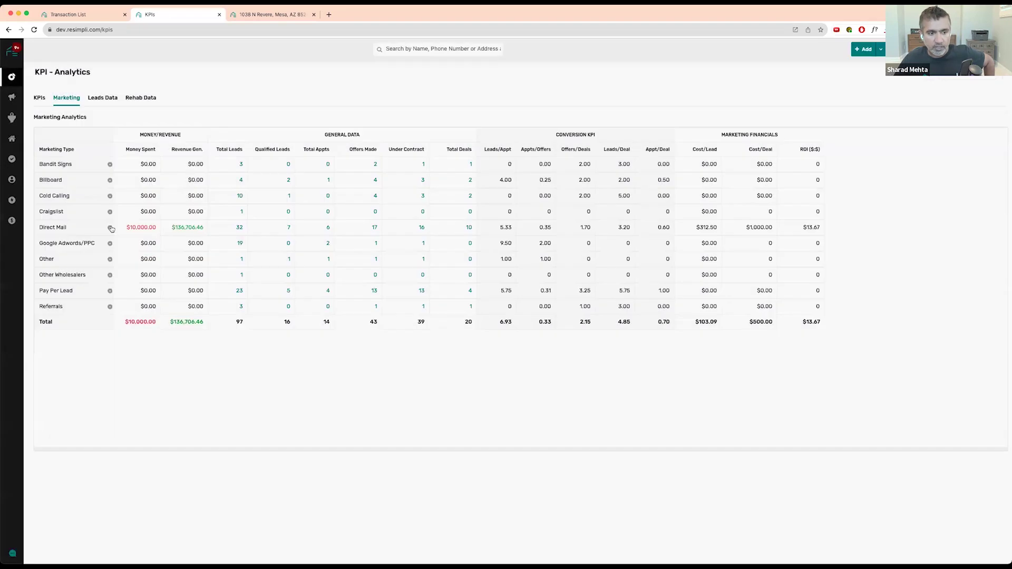
{"action": "left_click", "coordinate": [110, 228]}
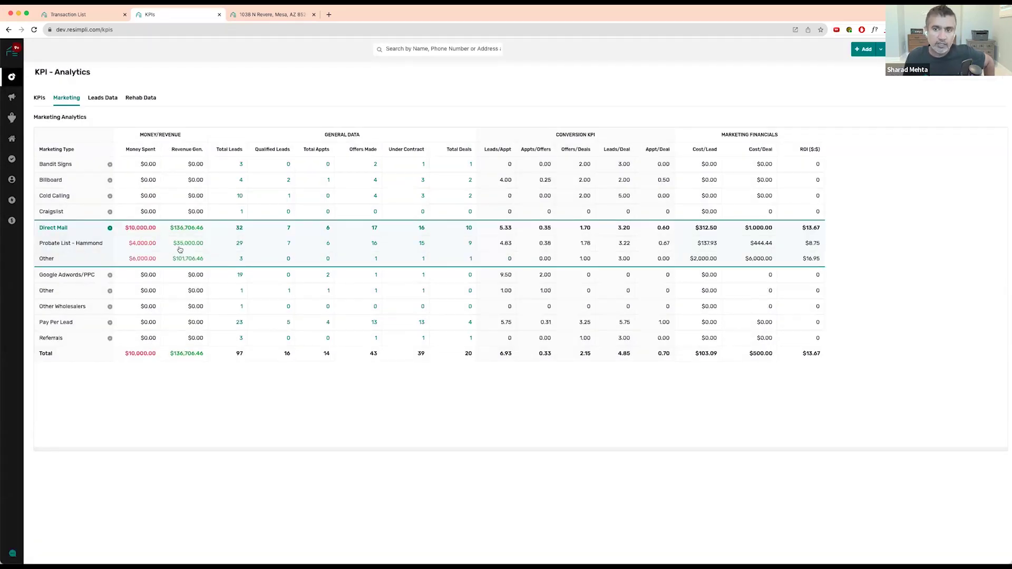
{"action": "left_click", "coordinate": [280, 15]}
{"action": "left_click_drag", "start_coordinate": [199, 89], "coordinate": [293, 87]}
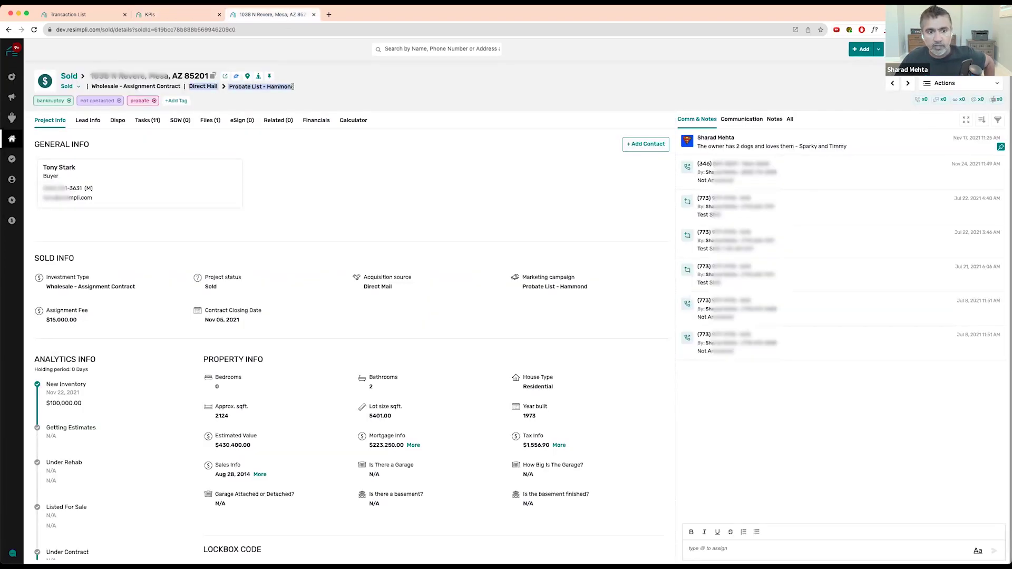
{"action": "left_click", "coordinate": [198, 15]}
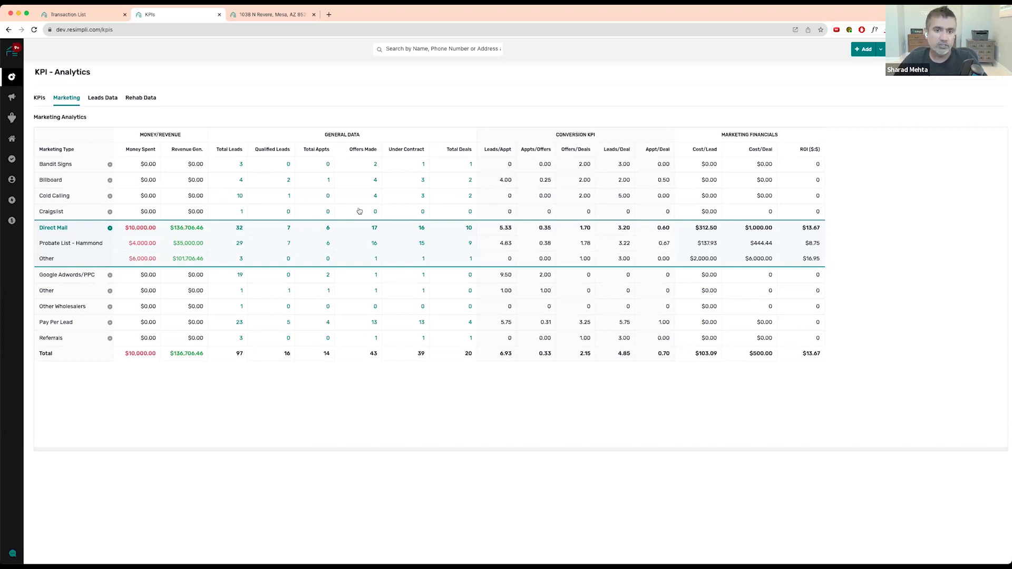
{"action": "mouse_move", "coordinate": [12, 220]}
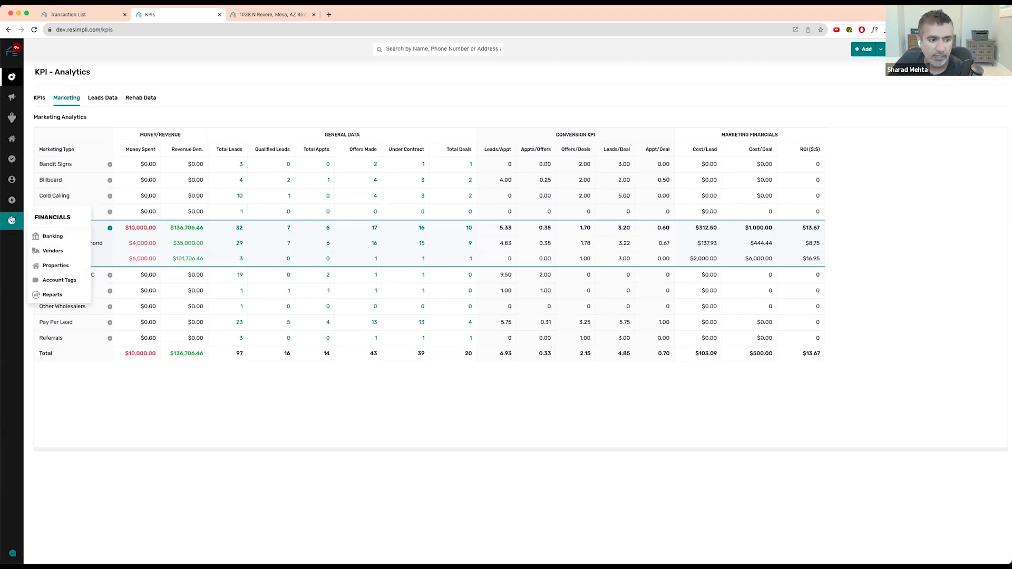
Review the Jan 1 – Dec 12, 2023 Income Statement, then open the KPI Analytics dashboard.
{"action": "left_click", "coordinate": [71, 294]}
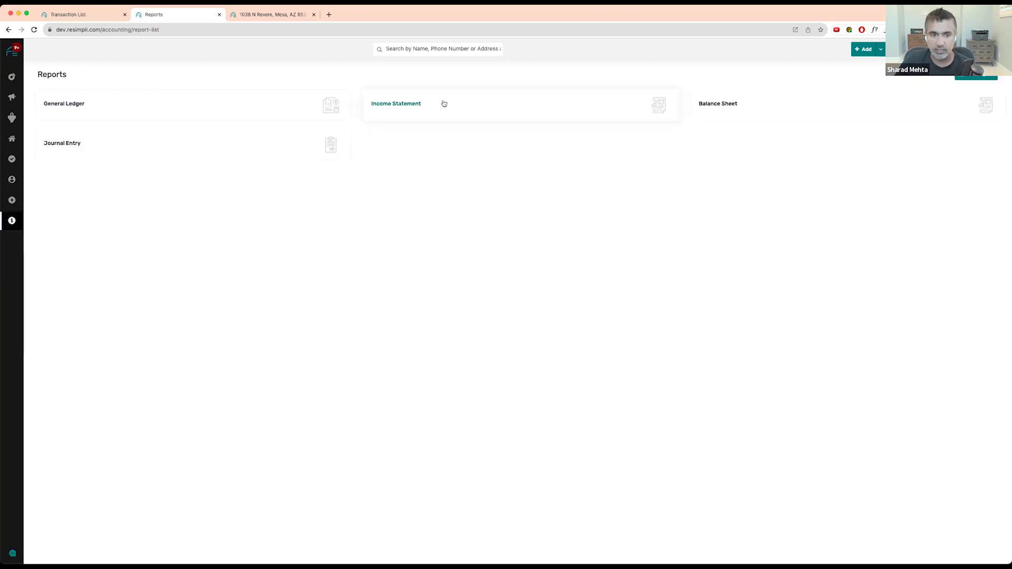
{"action": "left_click", "coordinate": [397, 106]}
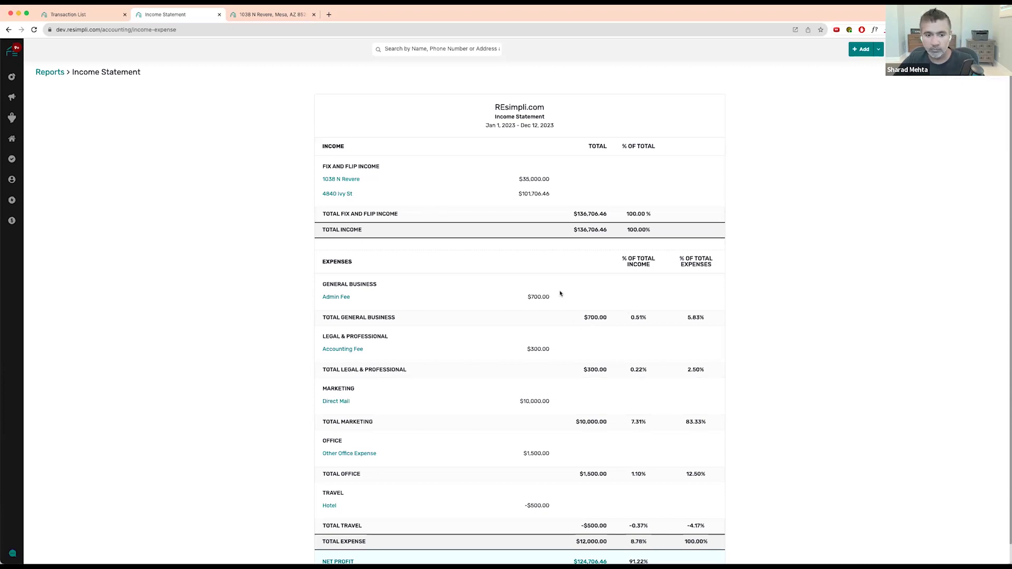
{"action": "scroll", "coordinate": [561, 293], "scroll_direction": "down", "scroll_amount": 1}
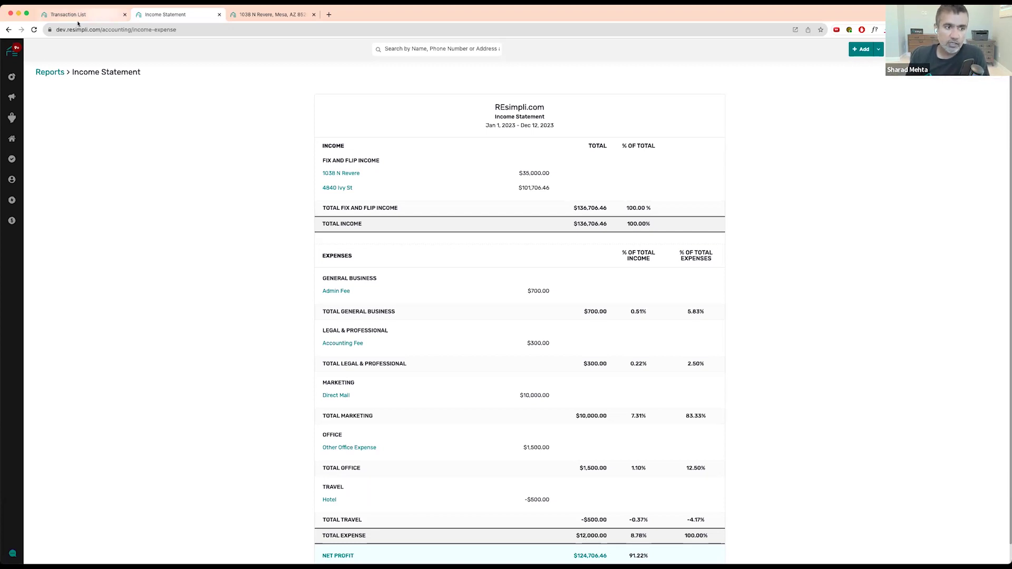
{"action": "mouse_move", "coordinate": [12, 77]}
{"action": "left_click", "coordinate": [50, 93]}
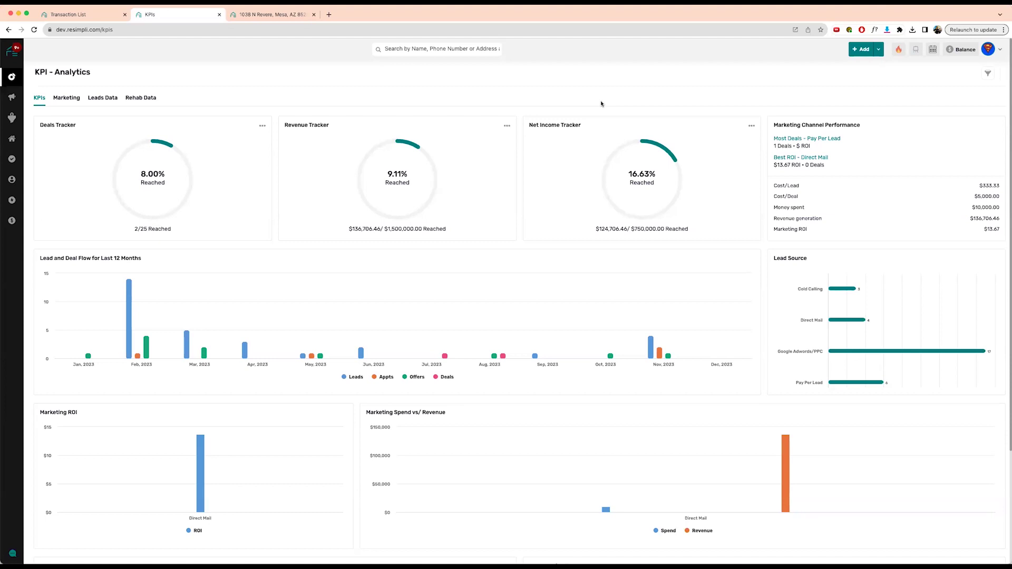
View the This Year user leaderboard, then go to the Webhooks & API Token settings.
{"action": "mouse_move", "coordinate": [12, 77]}
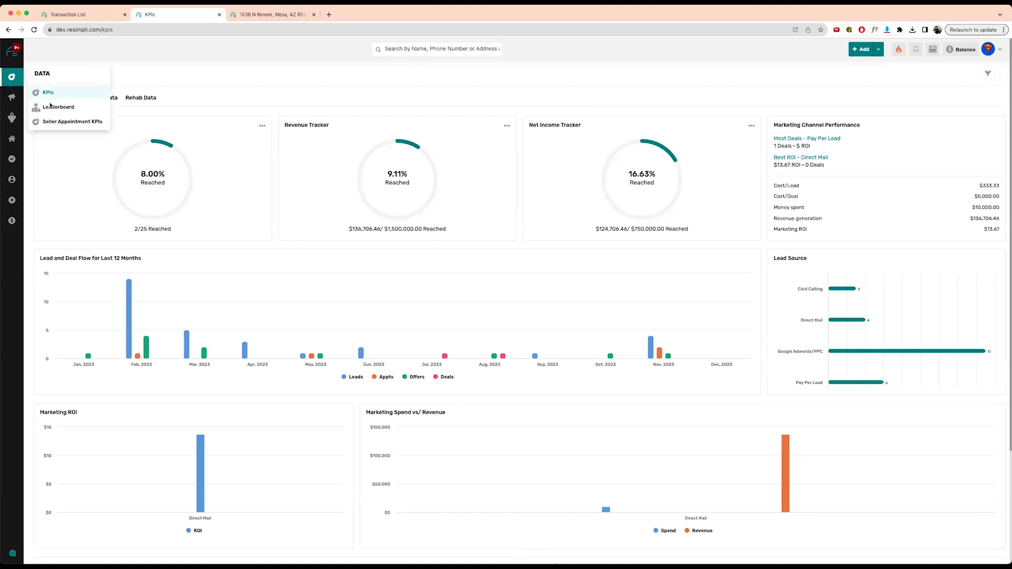
{"action": "left_click", "coordinate": [52, 106]}
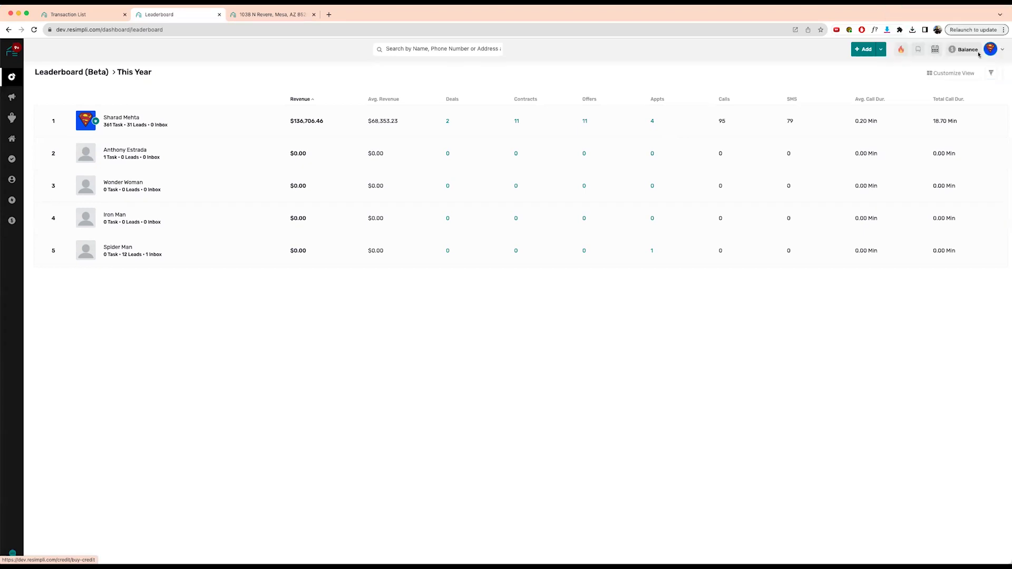
{"action": "left_click", "coordinate": [990, 49]}
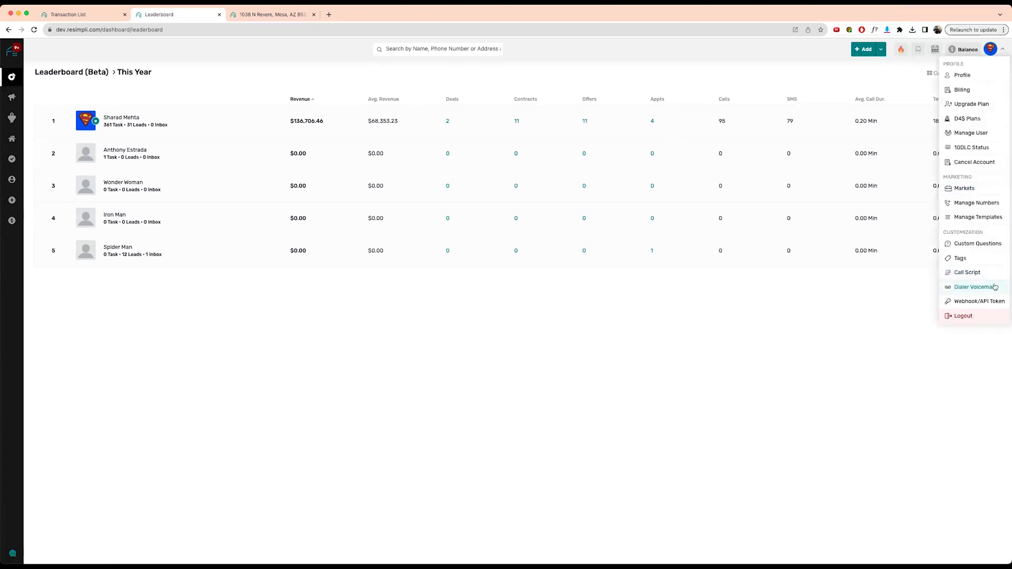
{"action": "left_click", "coordinate": [985, 298]}
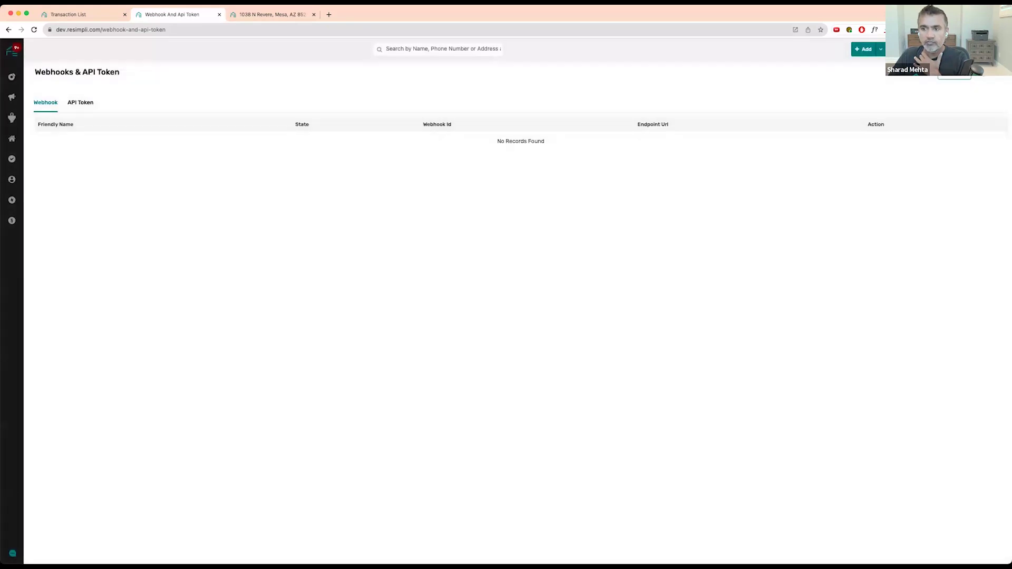
Start a new webhook, cancel the form, and return to the KPIs dashboard.
{"action": "left_click", "coordinate": [994, 100]}
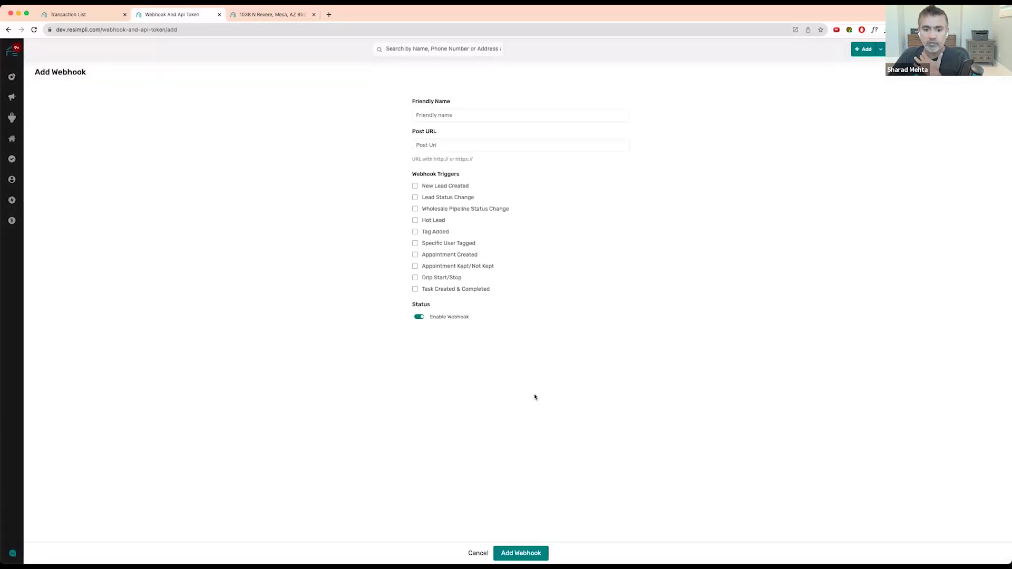
{"action": "left_click", "coordinate": [478, 553]}
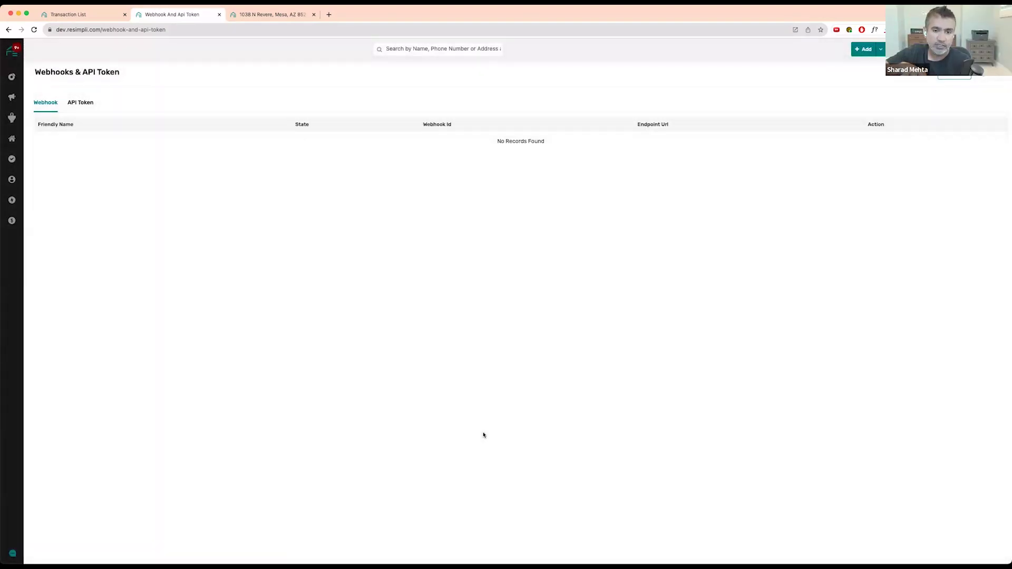
{"action": "mouse_move", "coordinate": [11, 77]}
{"action": "left_click", "coordinate": [49, 92]}
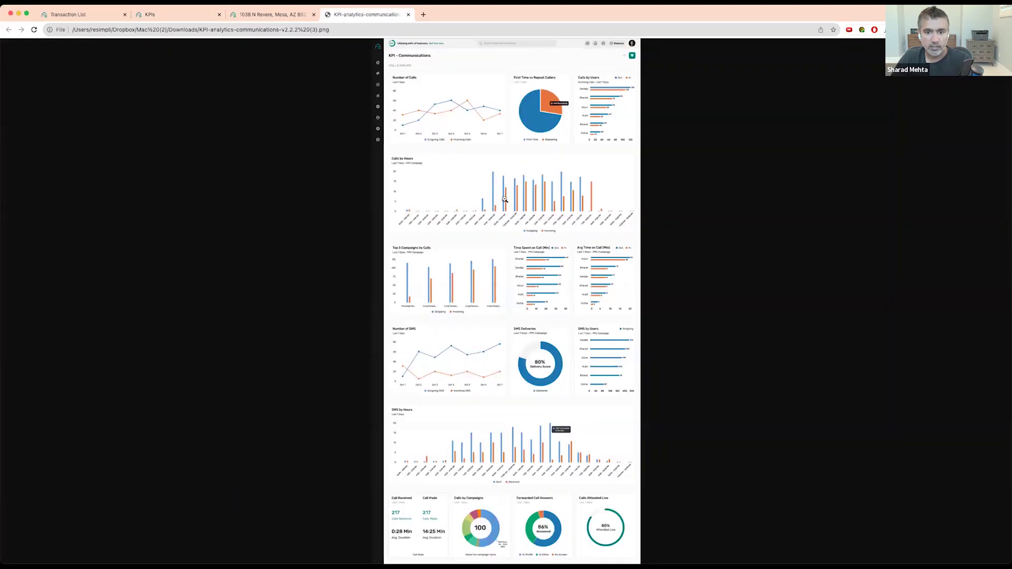
View the KPI-analytics-communications mockup image, scroll through its call and SMS charts, then return to KPIs.
{"action": "left_click", "coordinate": [505, 200]}
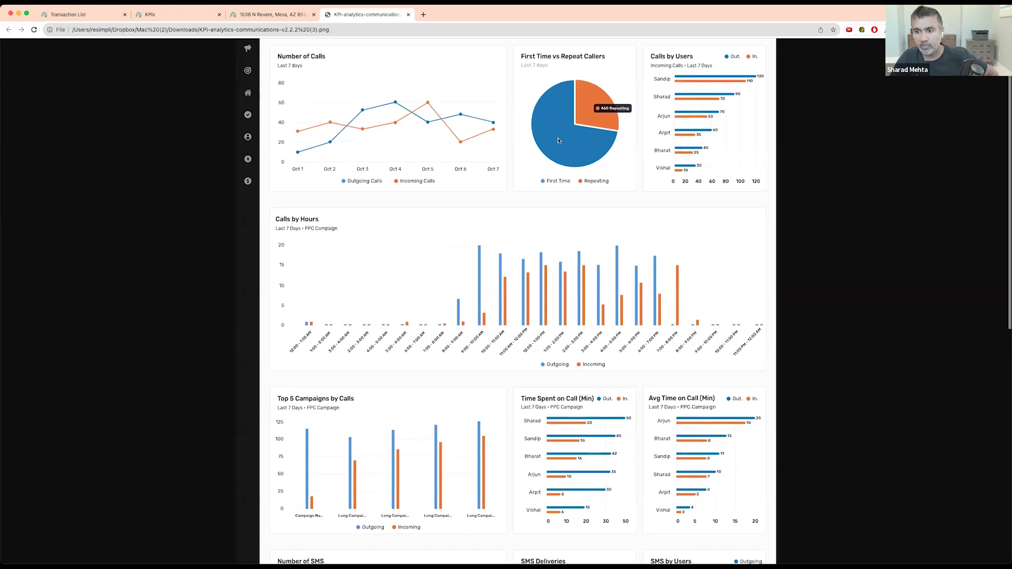
{"action": "scroll", "coordinate": [863, 178], "scroll_direction": "up", "scroll_amount": 3}
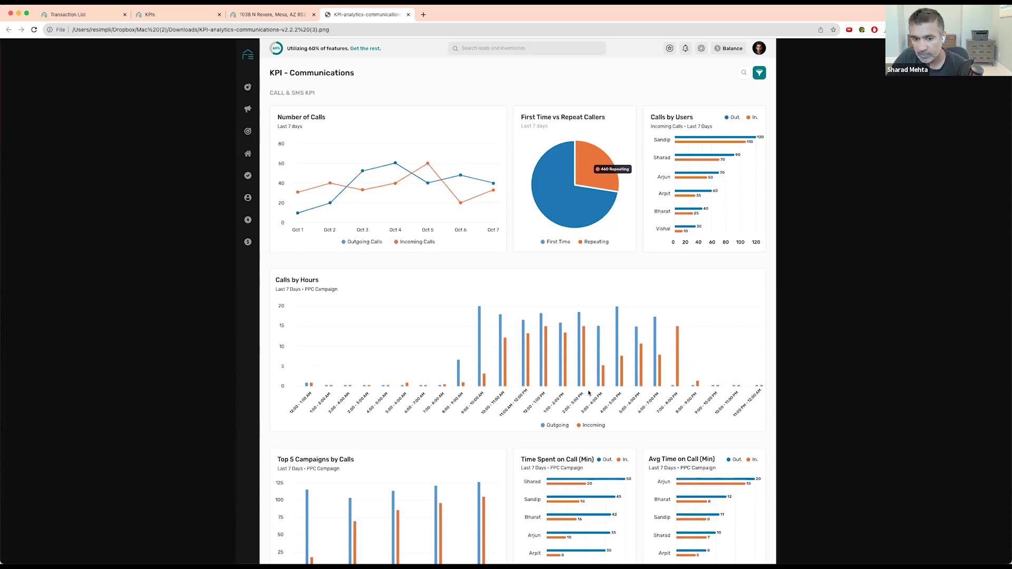
{"action": "scroll", "coordinate": [589, 393], "scroll_direction": "down", "scroll_amount": 10}
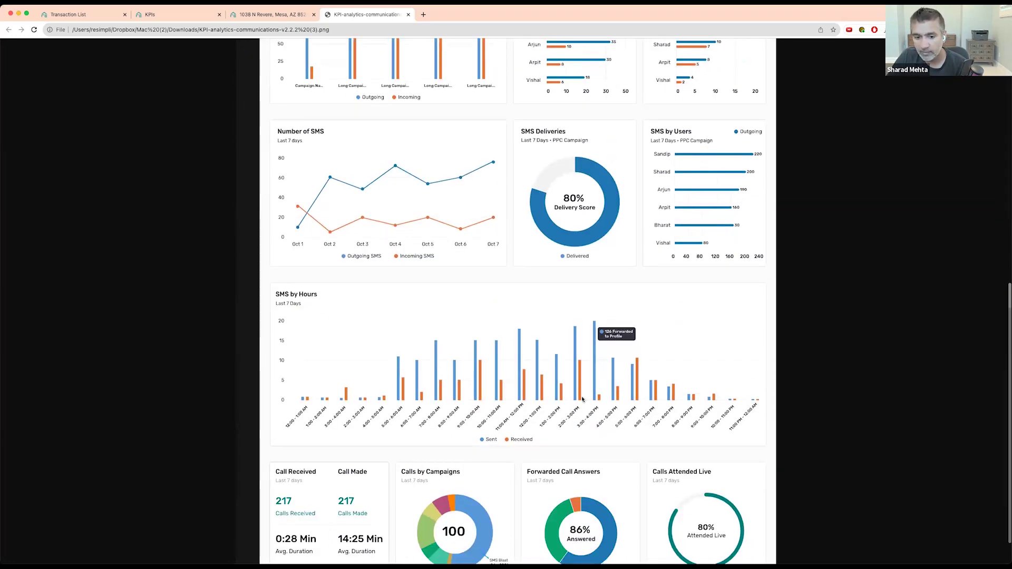
{"action": "scroll", "coordinate": [582, 399], "scroll_direction": "up", "scroll_amount": 9}
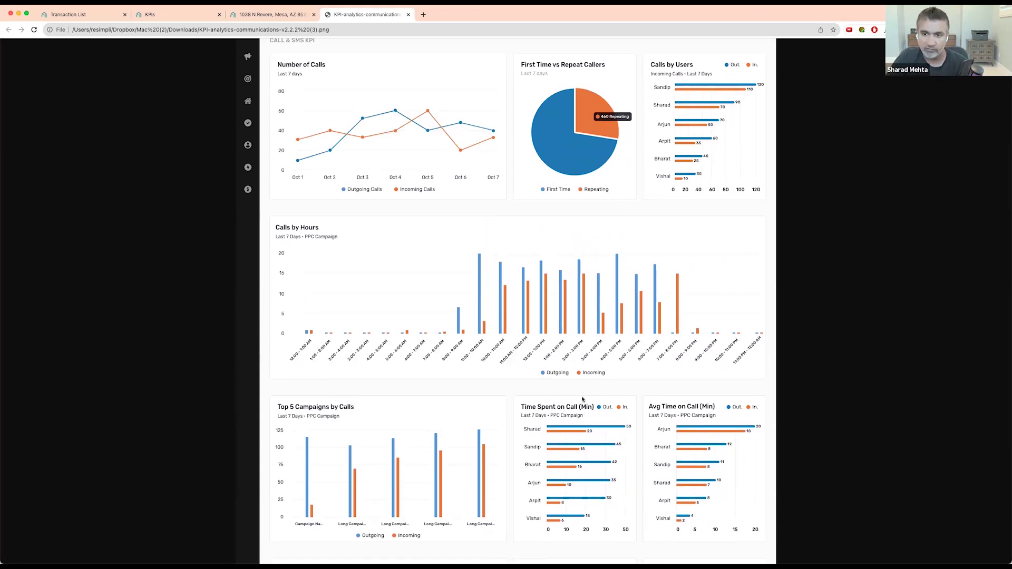
{"action": "scroll", "coordinate": [583, 399], "scroll_direction": "up", "scroll_amount": 2}
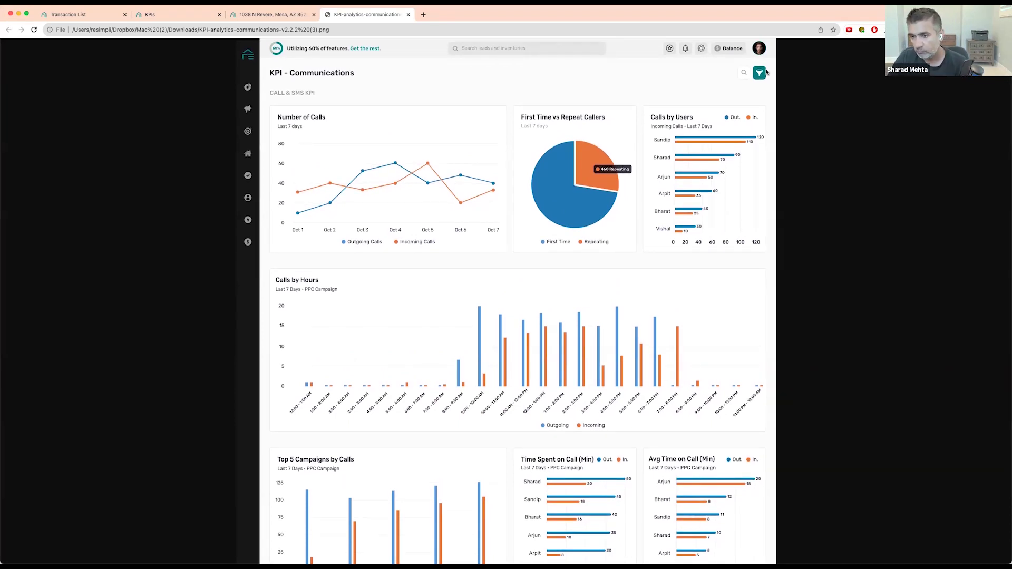
{"action": "scroll", "coordinate": [548, 258], "scroll_direction": "down", "scroll_amount": 3}
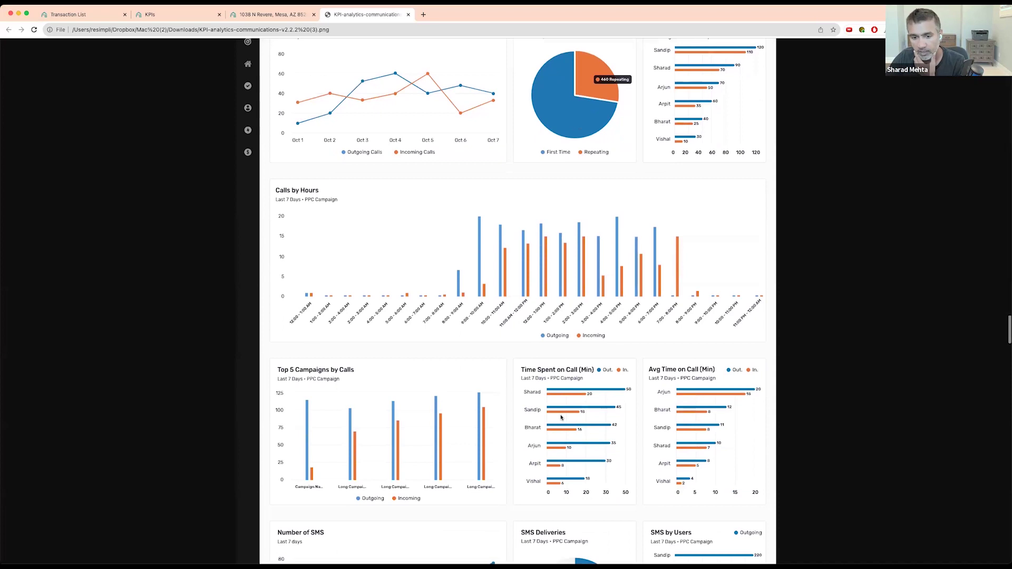
{"action": "scroll", "coordinate": [562, 399], "scroll_direction": "down", "scroll_amount": 3}
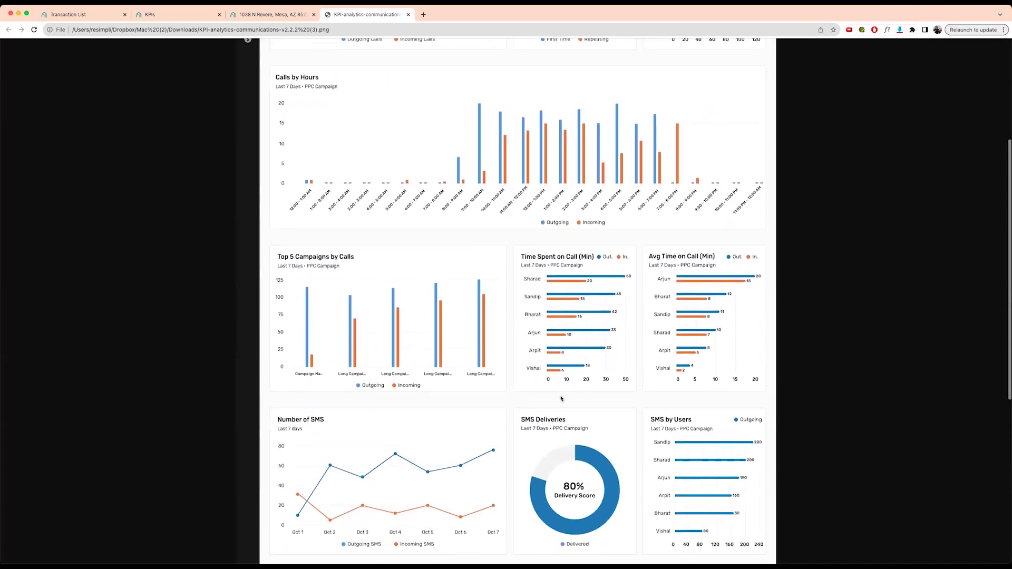
{"action": "scroll", "coordinate": [562, 399], "scroll_direction": "down", "scroll_amount": 5}
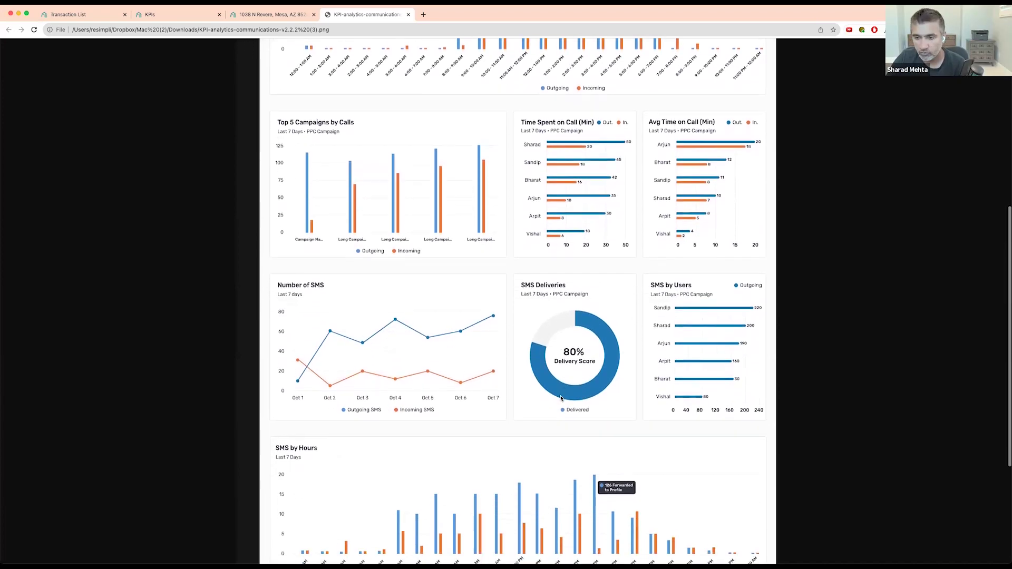
{"action": "scroll", "coordinate": [348, 385], "scroll_direction": "down", "scroll_amount": 6}
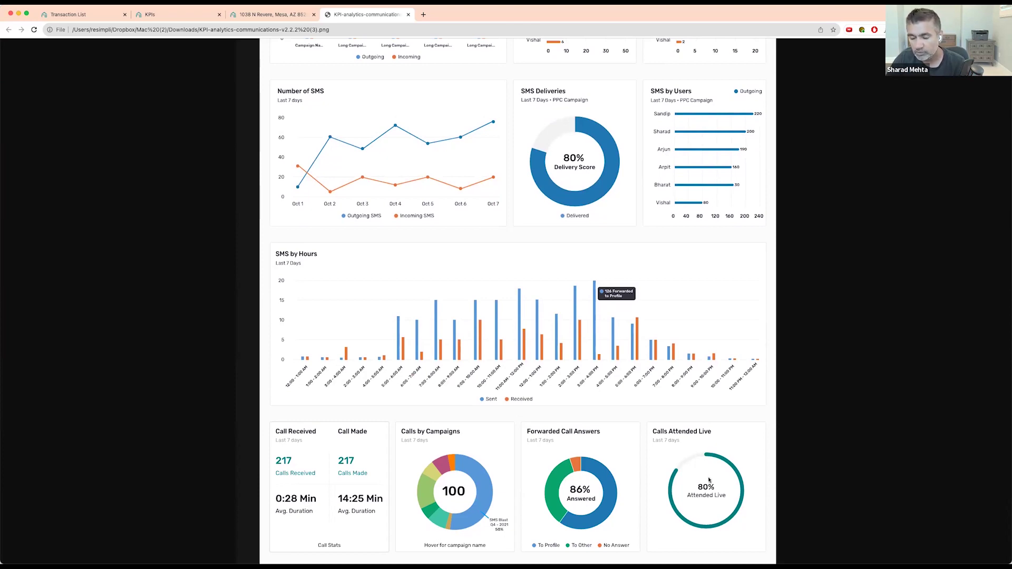
{"action": "scroll", "coordinate": [709, 480], "scroll_direction": "up", "scroll_amount": 15}
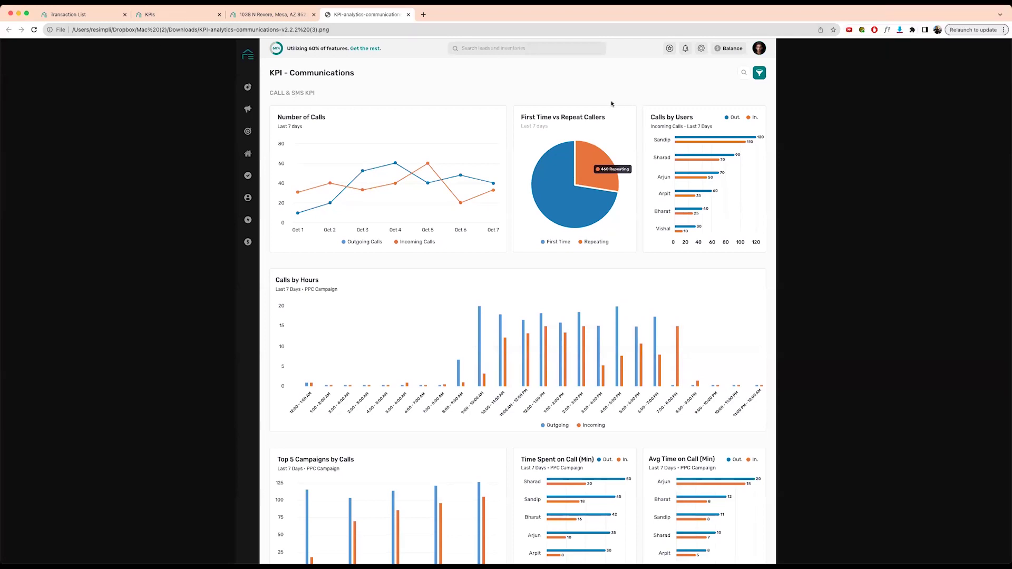
{"action": "left_click", "coordinate": [194, 16]}
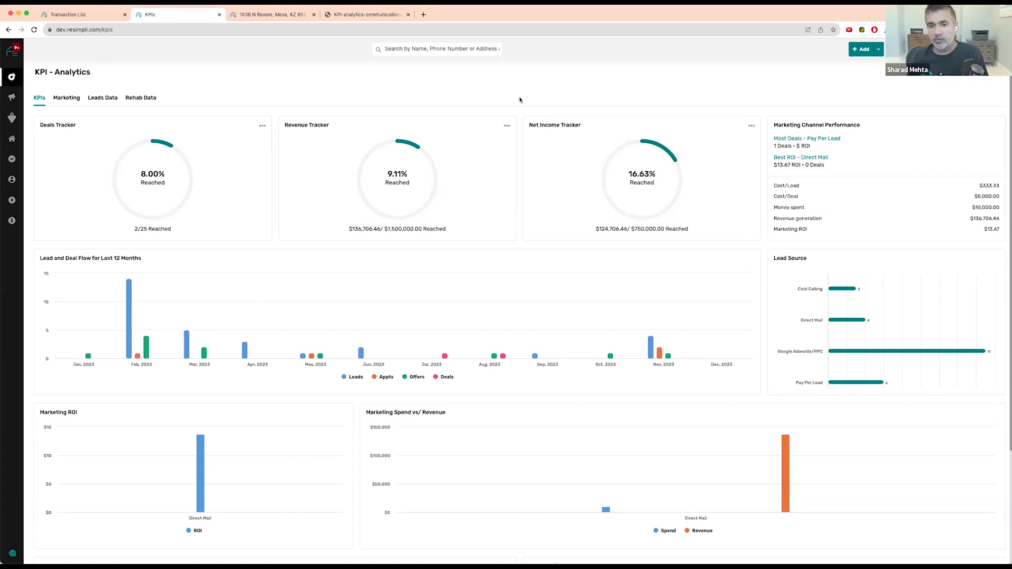
Go to Financials > Banking and open the Income Tracking account's transactions.
{"action": "mouse_move", "coordinate": [12, 220]}
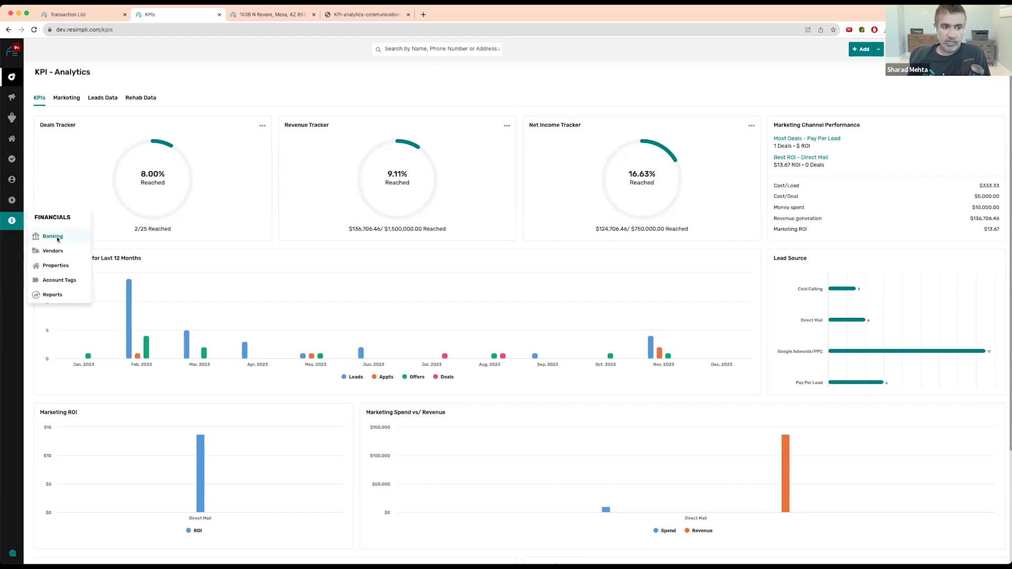
{"action": "left_click", "coordinate": [53, 237]}
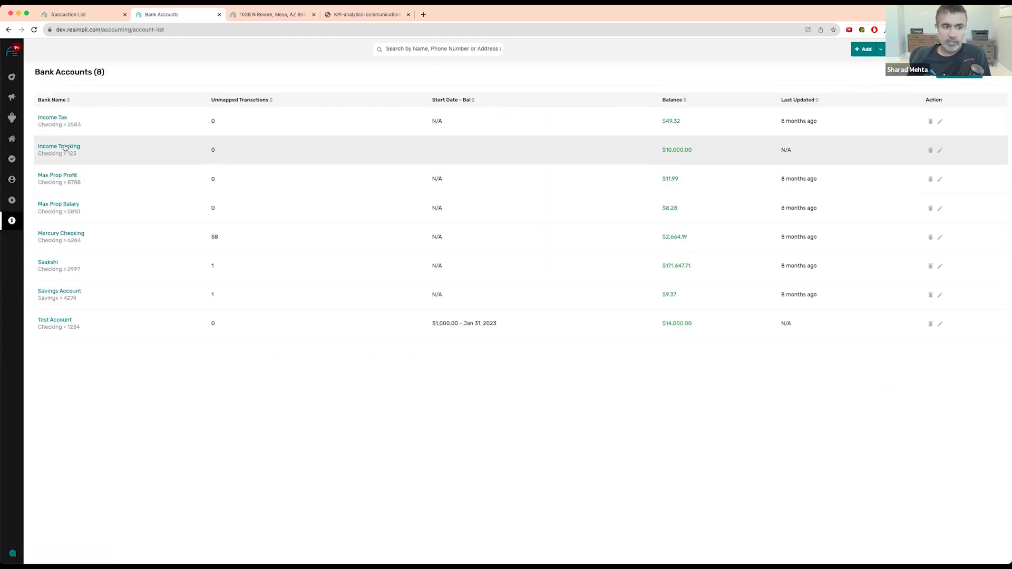
{"action": "left_click", "coordinate": [65, 147]}
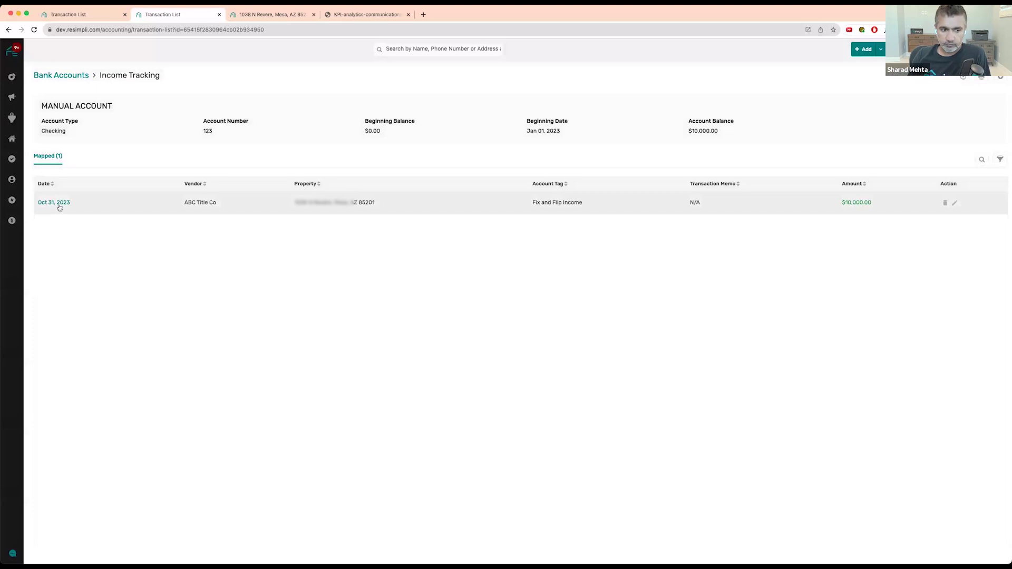
Open the Oct 31, 2023 $10,000 ABC Title Co transaction and check its property address, leaving it unchanged.
{"action": "left_click", "coordinate": [60, 207]}
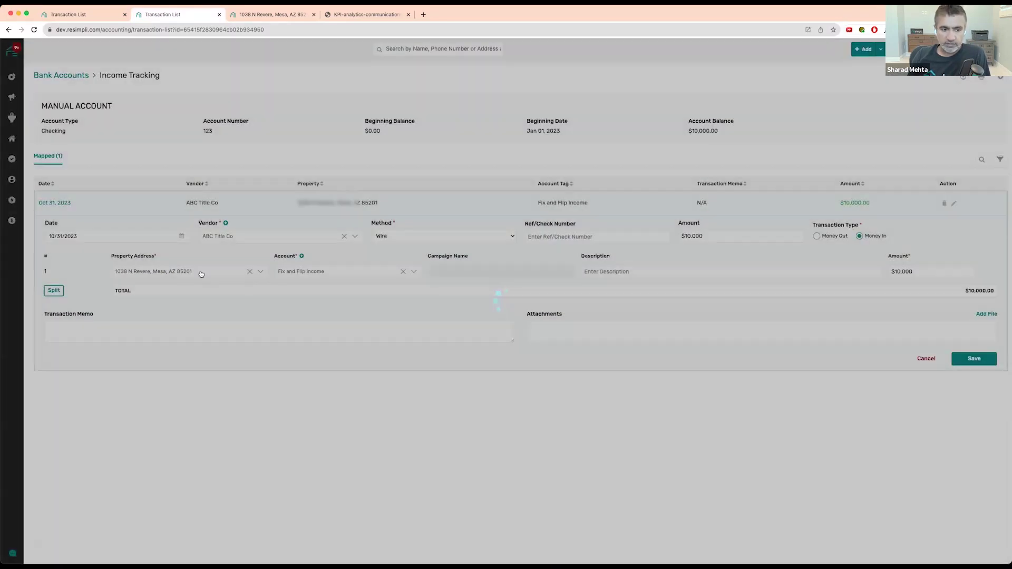
{"action": "left_click", "coordinate": [212, 273]}
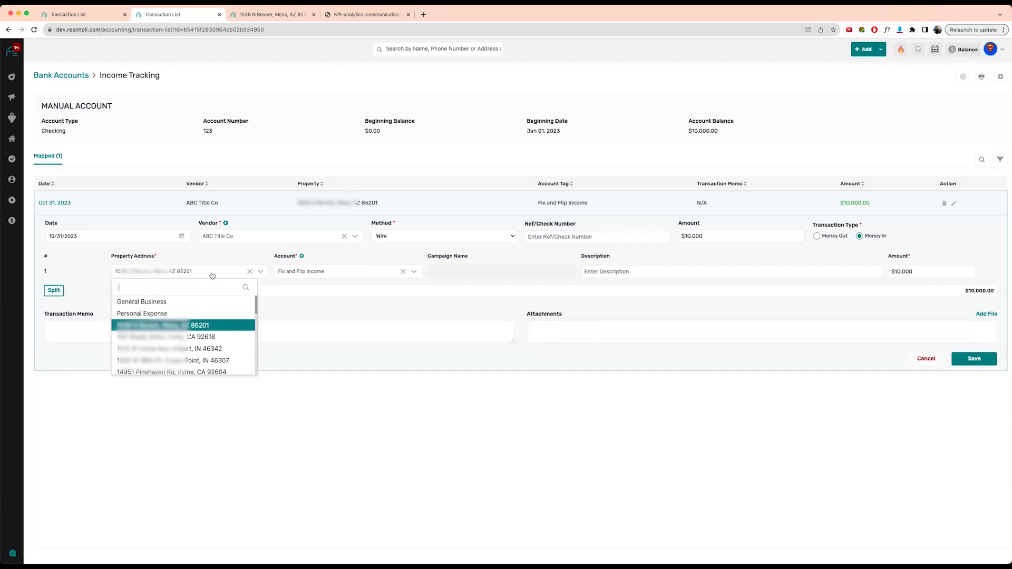
{"action": "left_click", "coordinate": [294, 303]}
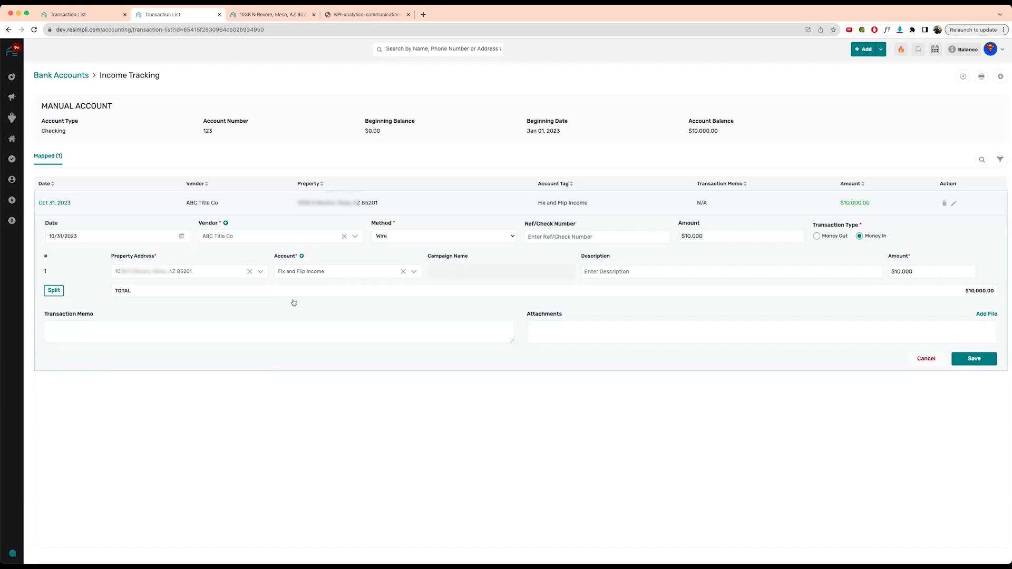
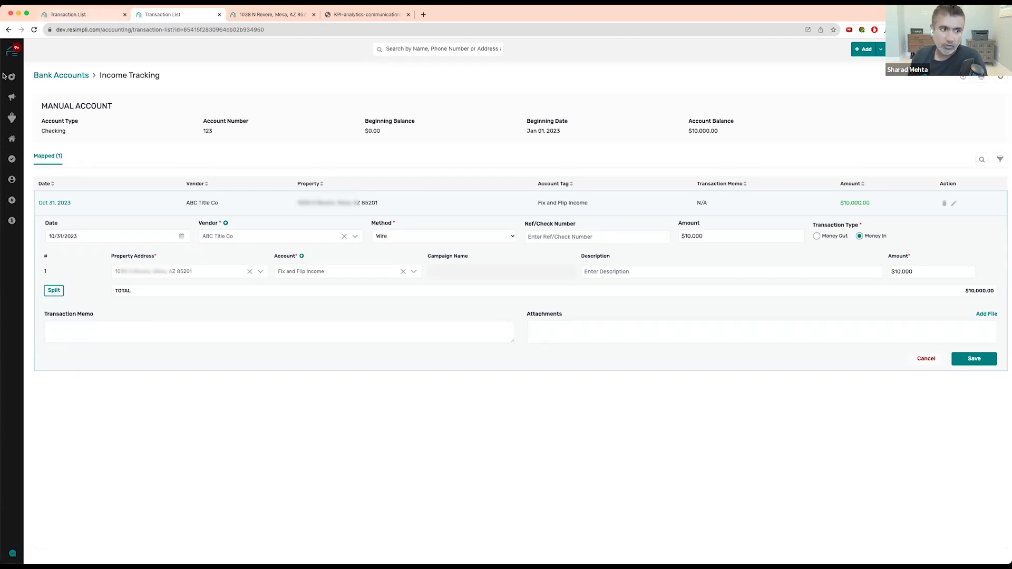
Switch to the Test Account transaction list with nine mapped transactions and a $14,000.00 balance.
{"action": "mouse_move", "coordinate": [11, 77]}
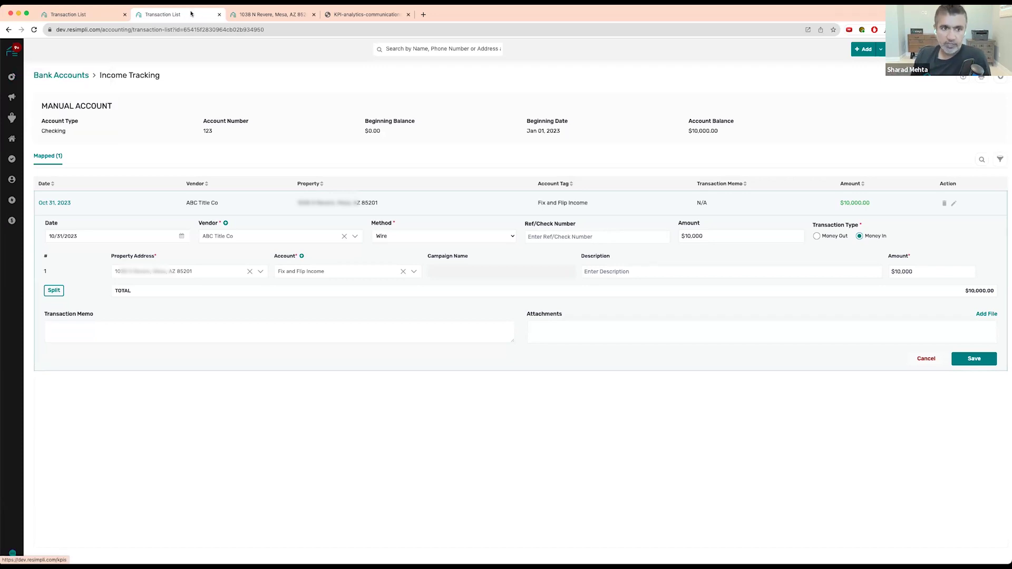
{"action": "left_click", "coordinate": [68, 14]}
Open the KPIs dashboard from the Data menu, then the This Year Leaderboard (Beta) ranking five users.
{"action": "mouse_move", "coordinate": [12, 78]}
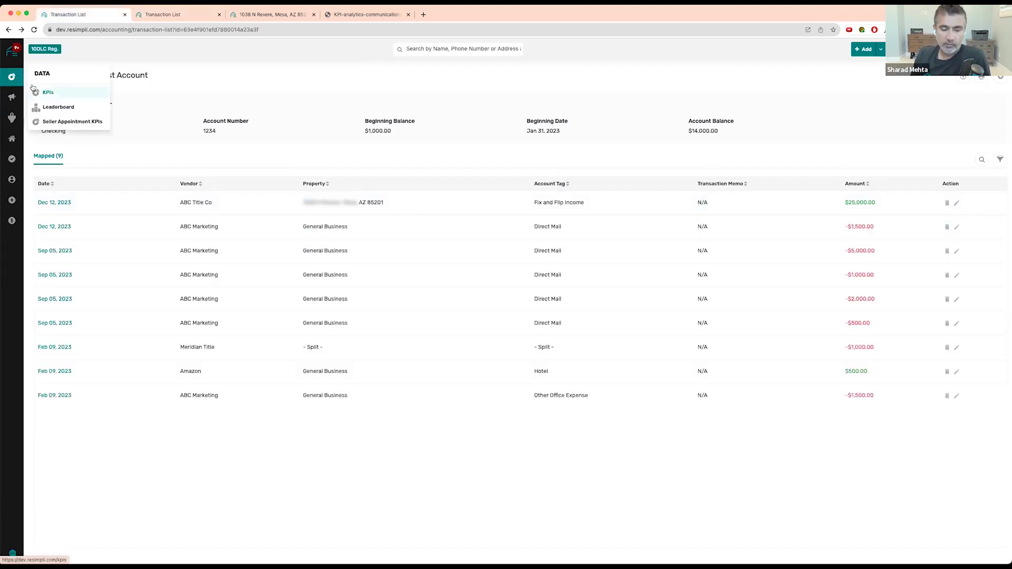
{"action": "left_click", "coordinate": [46, 91]}
{"action": "left_click", "coordinate": [69, 98]}
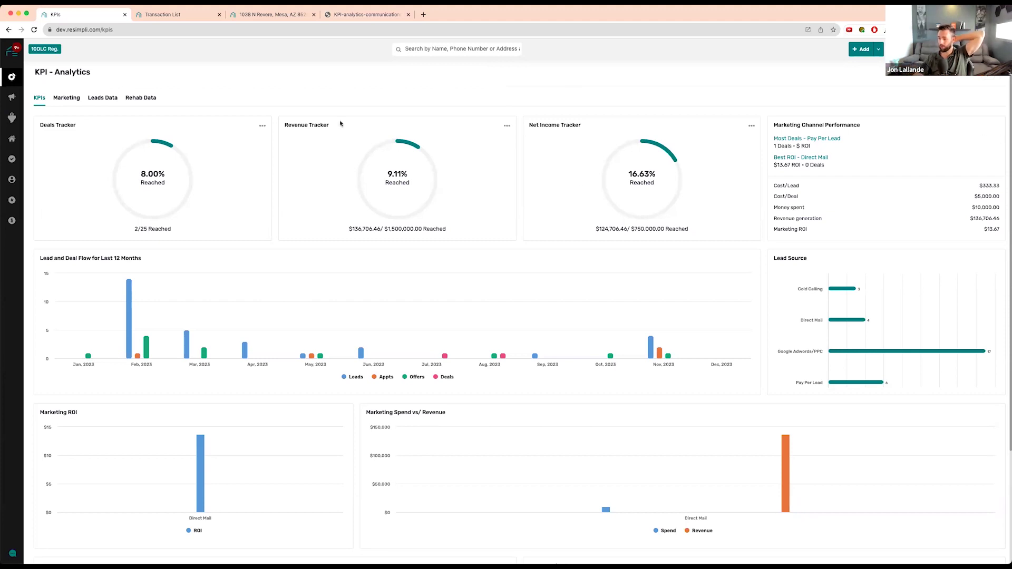
{"action": "mouse_move", "coordinate": [16, 82]}
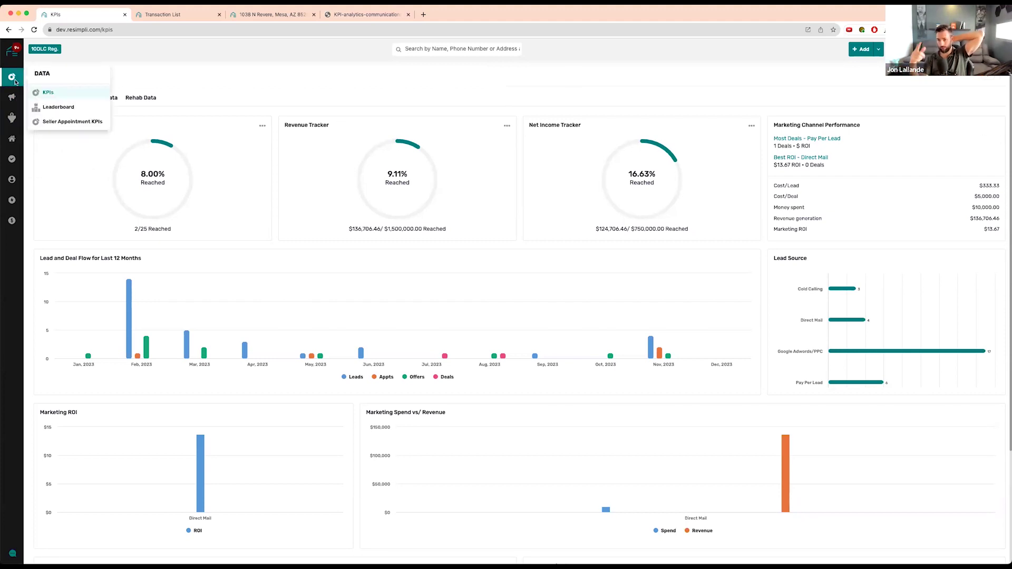
{"action": "left_click", "coordinate": [58, 107]}
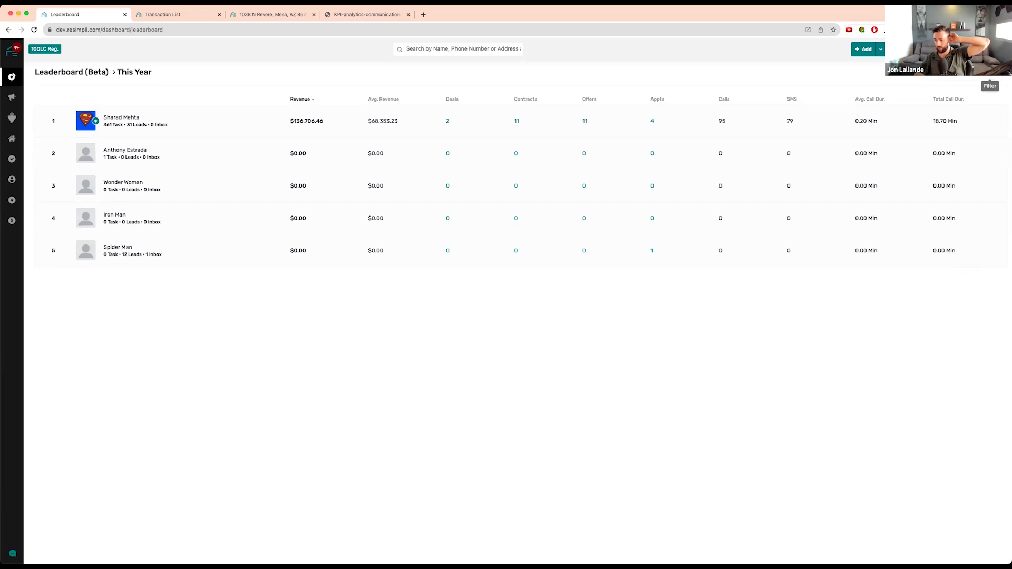
{"action": "left_click", "coordinate": [993, 85]}
{"action": "left_click", "coordinate": [734, 145]}
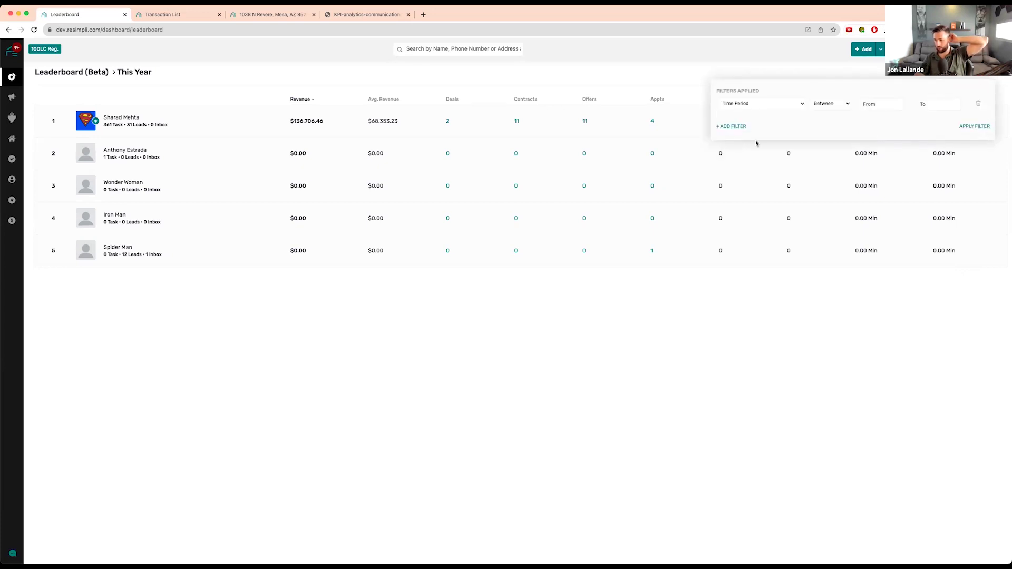
{"action": "left_click", "coordinate": [846, 105]}
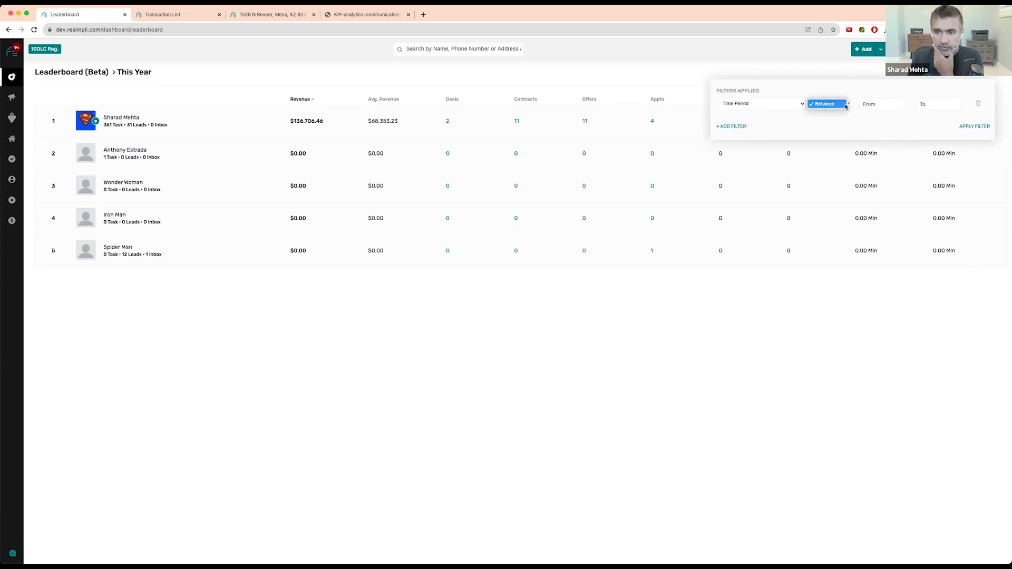
{"action": "left_click", "coordinate": [845, 105]}
{"action": "left_click", "coordinate": [880, 105]}
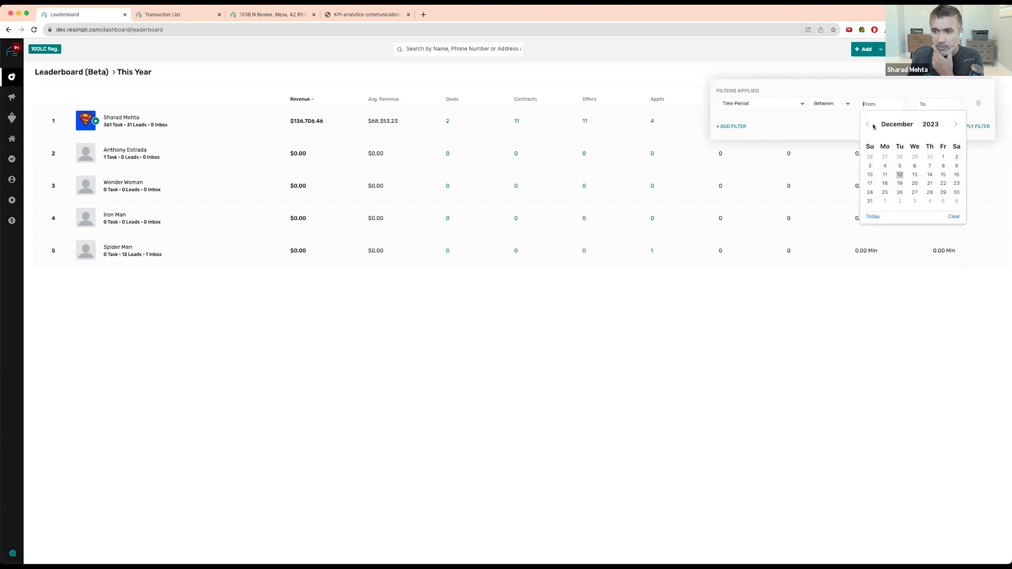
{"action": "left_click", "coordinate": [866, 127]}
{"action": "left_click", "coordinate": [914, 157]}
{"action": "left_click", "coordinate": [953, 108]}
{"action": "left_click", "coordinate": [864, 201]}
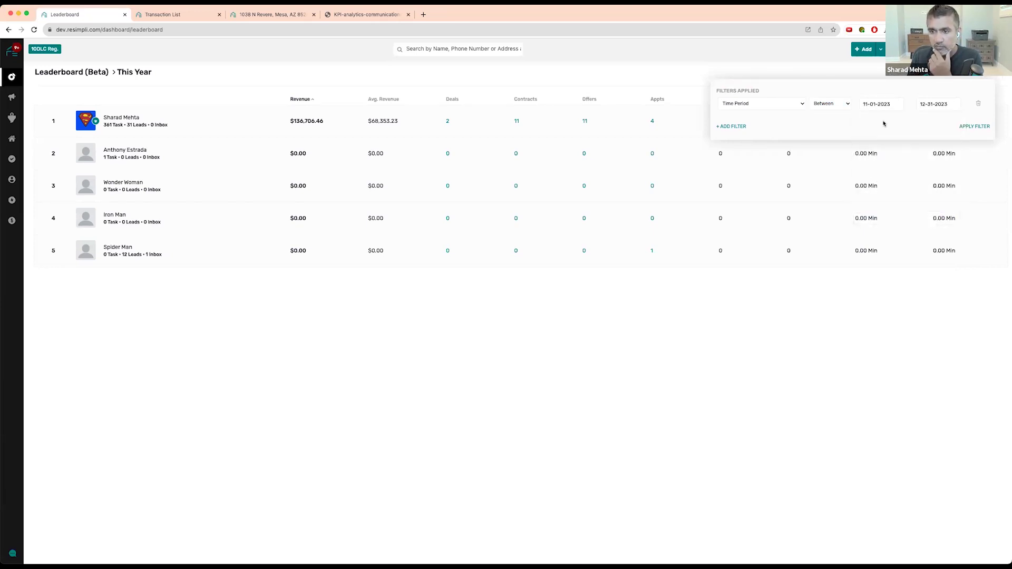
{"action": "left_click", "coordinate": [974, 127]}
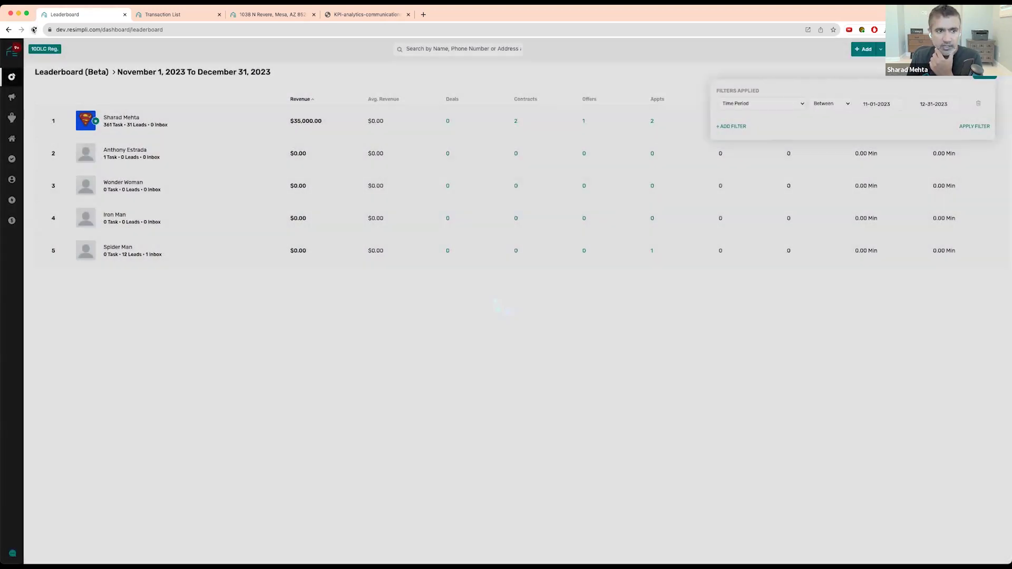
{"action": "left_click", "coordinate": [33, 30]}
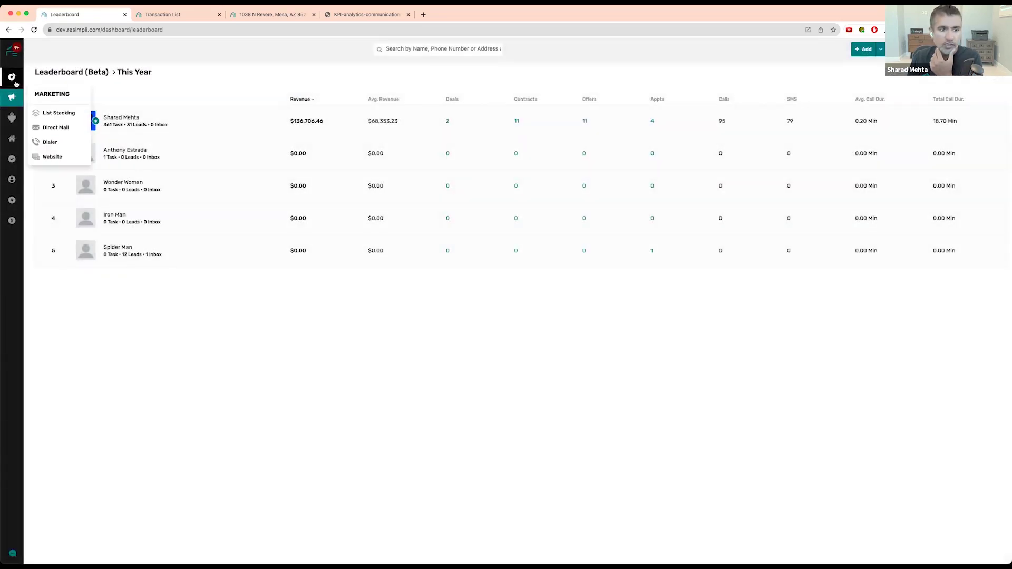
Open the Wholesale Pipeline from the Leads sidebar menu, showing zero leads.
{"action": "mouse_move", "coordinate": [12, 76]}
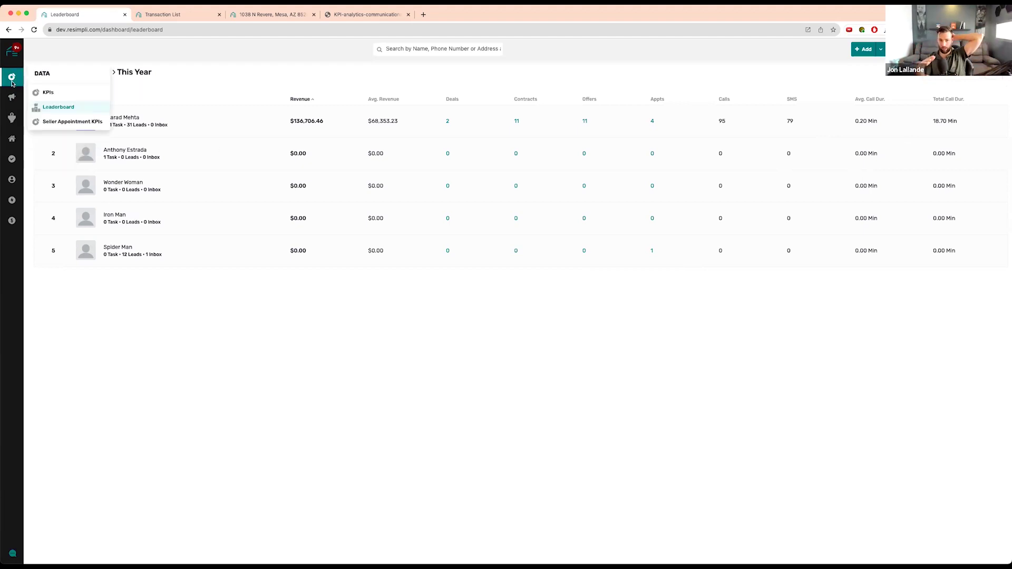
{"action": "mouse_move", "coordinate": [12, 97]}
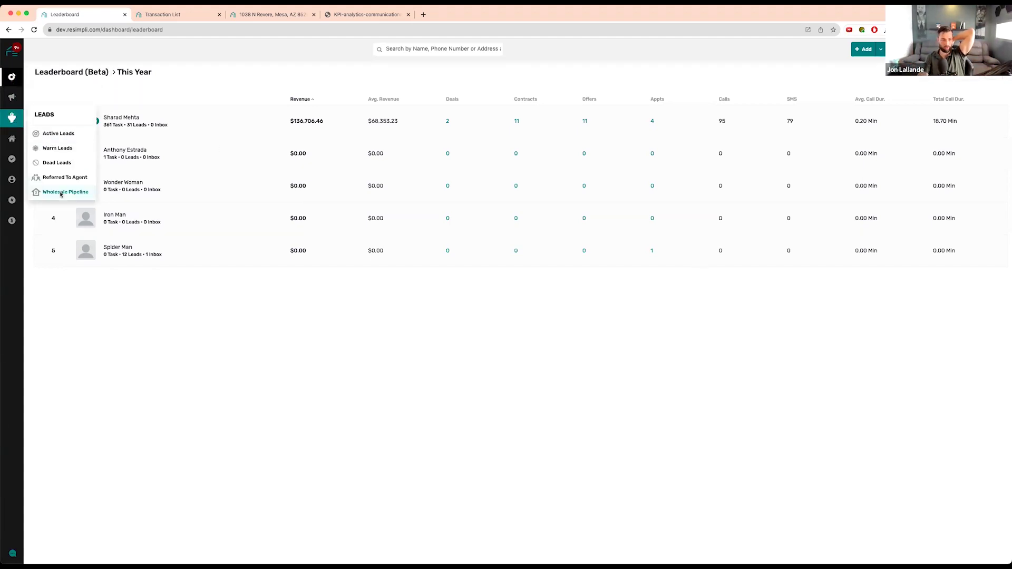
{"action": "left_click", "coordinate": [61, 195]}
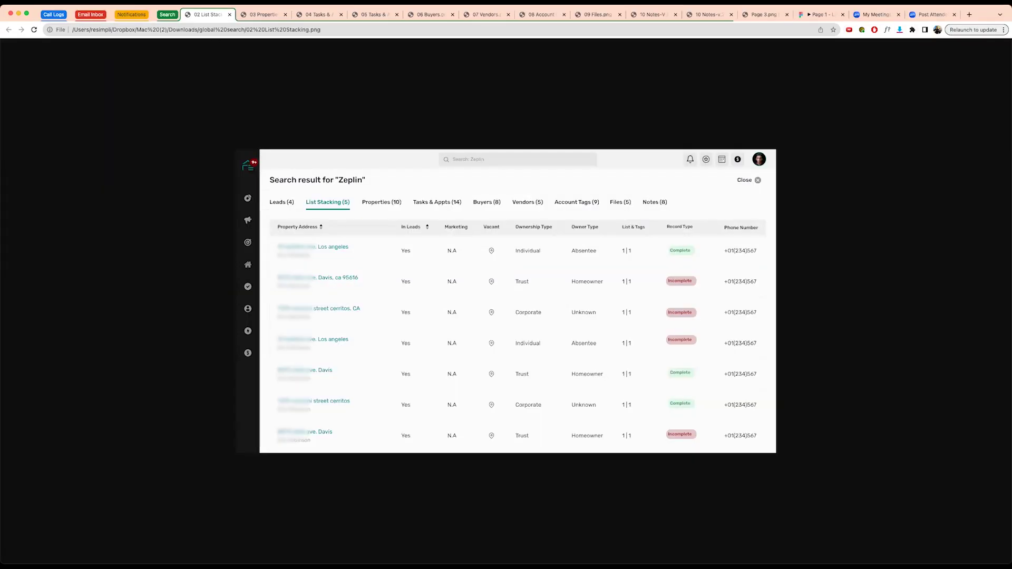
Expand the Email Inbox tab group and step through its mockups to the seller reply draft.
{"action": "left_click", "coordinate": [90, 15]}
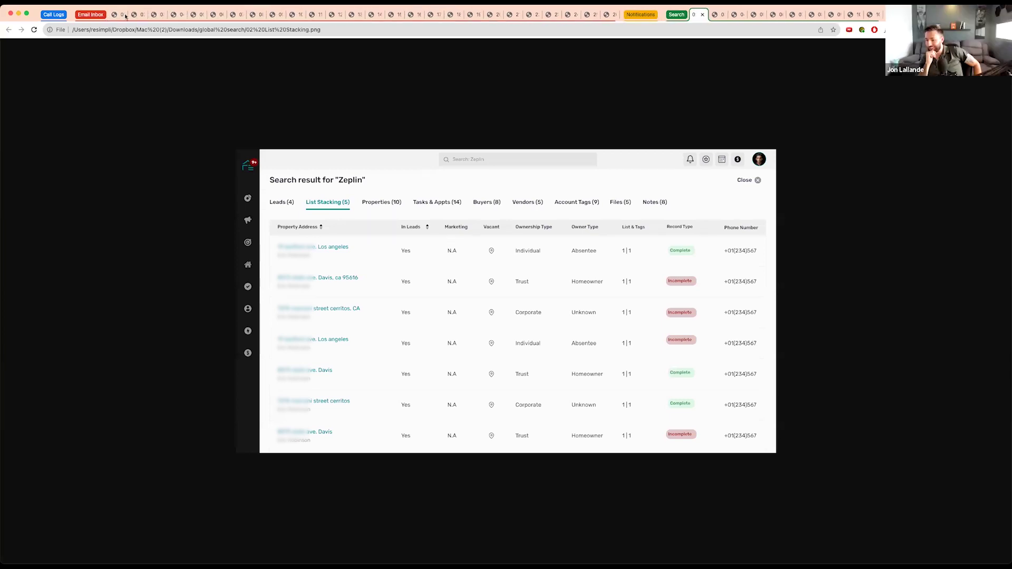
{"action": "left_click", "coordinate": [115, 14]}
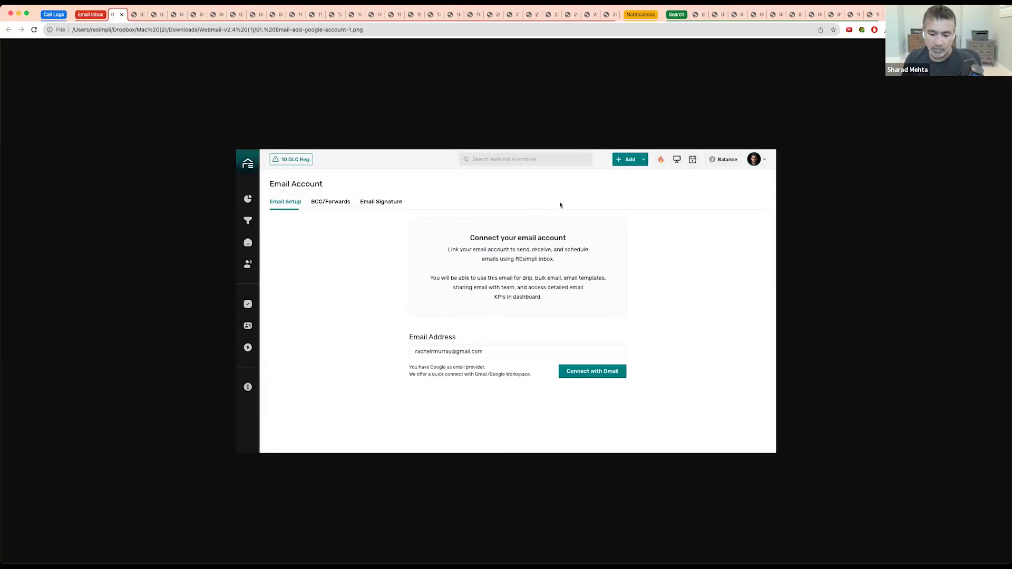
{"action": "key", "text": "ctrl+Tab"}
{"action": "key", "text": "ctrl+Tab"}
{"action": "key", "text": "ctrl+Tab"}
{"action": "key", "text": "ctrl+Tab"}
{"action": "key", "text": "ctrl+Tab"}
{"action": "key", "text": "ctrl+Tab"}
{"action": "key", "text": "ctrl+Tab"}
{"action": "key", "text": "ctrl+Tab"}
{"action": "key", "text": "ctrl+Tab"}
{"action": "key", "text": "ctrl+Tab"}
{"action": "key", "text": "ctrl+Tab"}
{"action": "key", "text": "ctrl+Tab"}
{"action": "key", "text": "ctrl+Tab"}
{"action": "key", "text": "ctrl+Tab"}
{"action": "key", "text": "ctrl+Tab"}
{"action": "key", "text": "ctrl+Tab"}
{"action": "key", "text": "ctrl+Tab"}
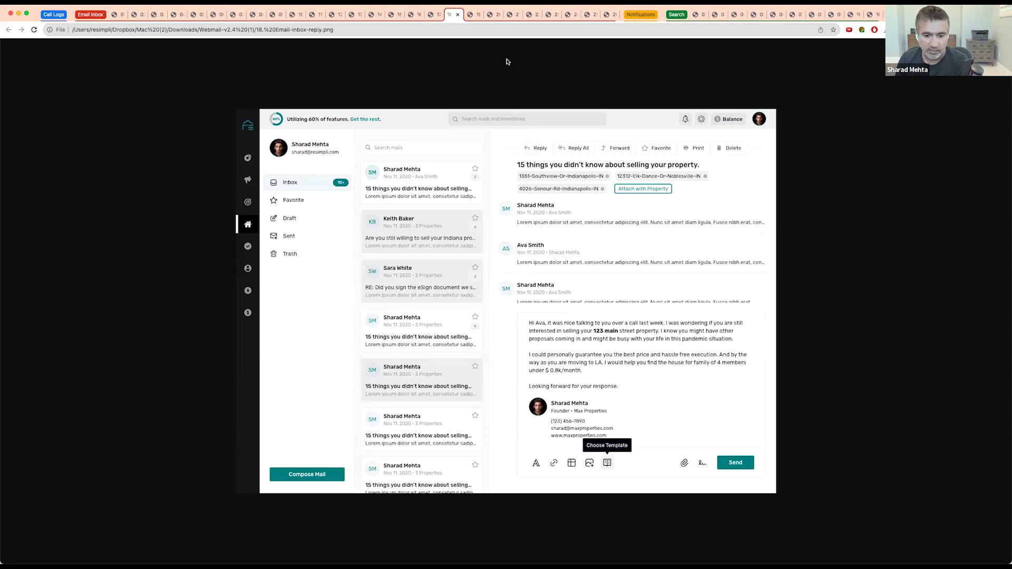
View the Call Log mockup, then go back through Email Account setup to the Notifications mockup.
{"action": "left_click", "coordinate": [48, 15]}
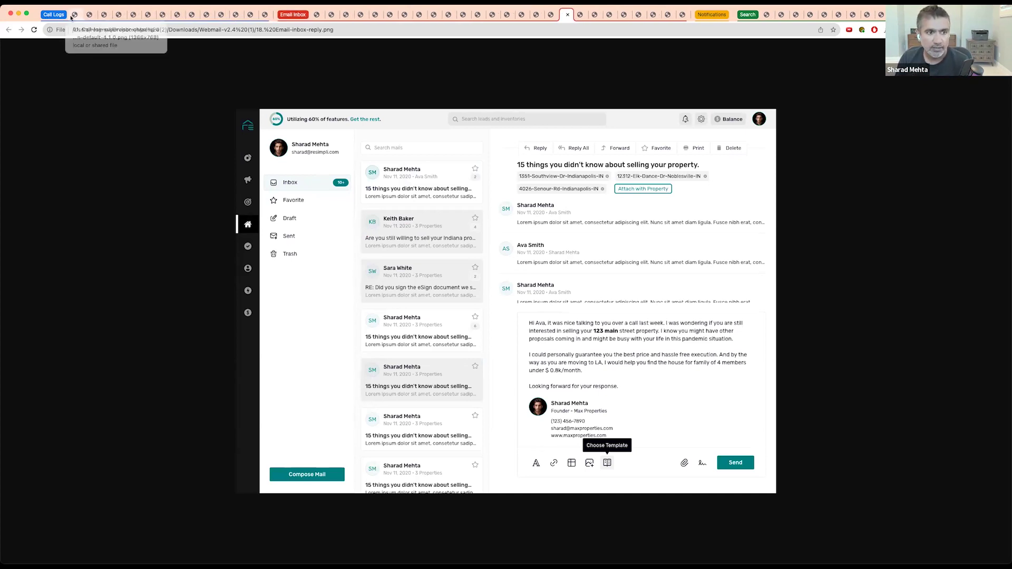
{"action": "left_click", "coordinate": [78, 14]}
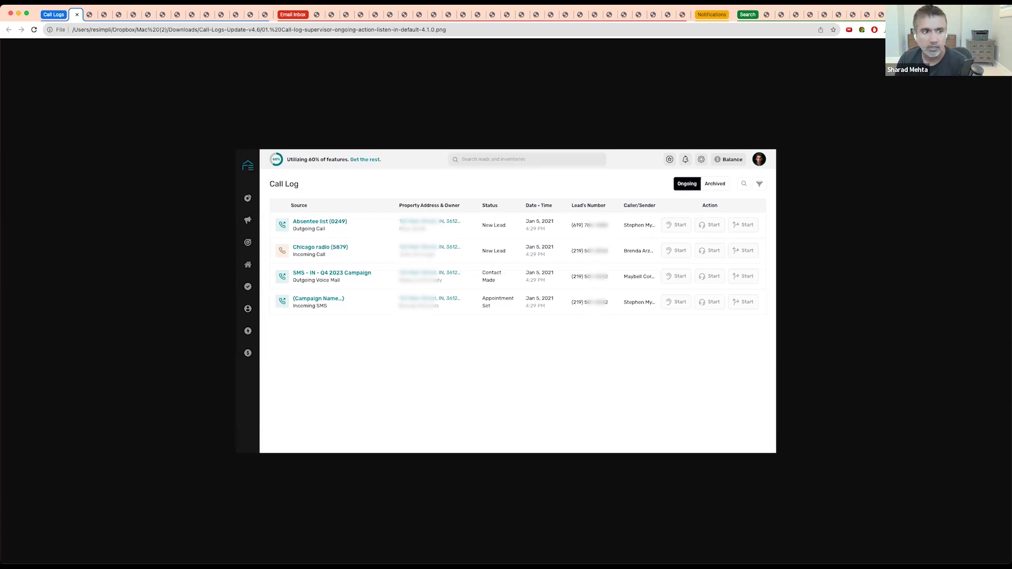
{"action": "left_click", "coordinate": [51, 14]}
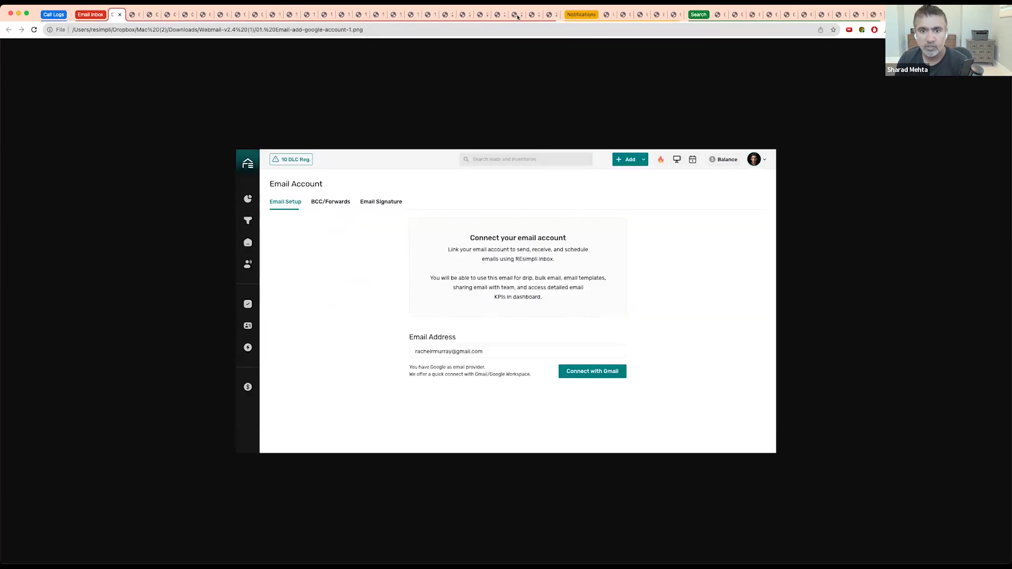
{"action": "left_click", "coordinate": [94, 16]}
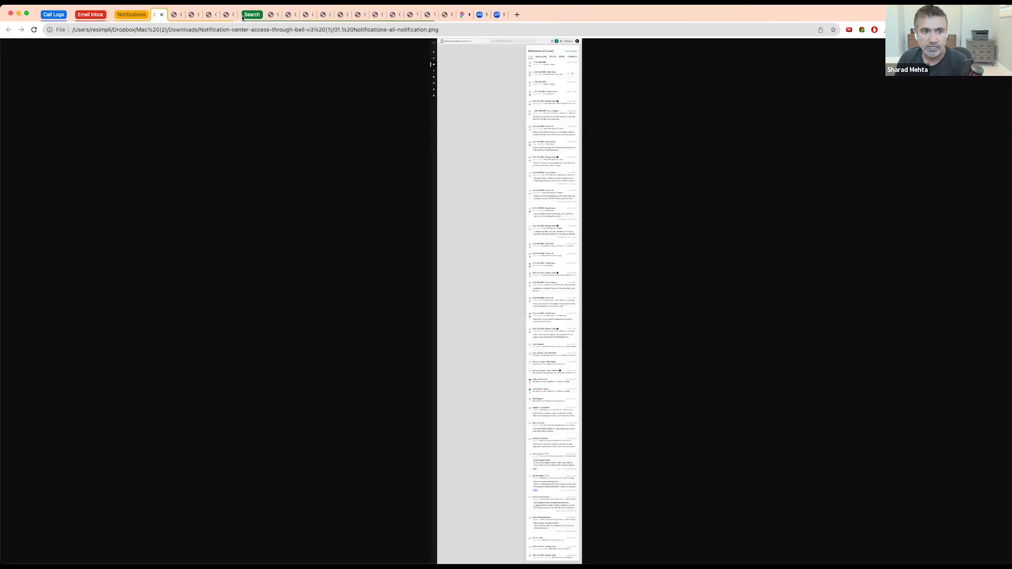
View the notifications mockup at full size, then the List Stacking results for 'Zeplin'.
{"action": "left_click", "coordinate": [527, 164]}
{"action": "scroll", "coordinate": [528, 169], "scroll_direction": "up", "scroll_amount": 10}
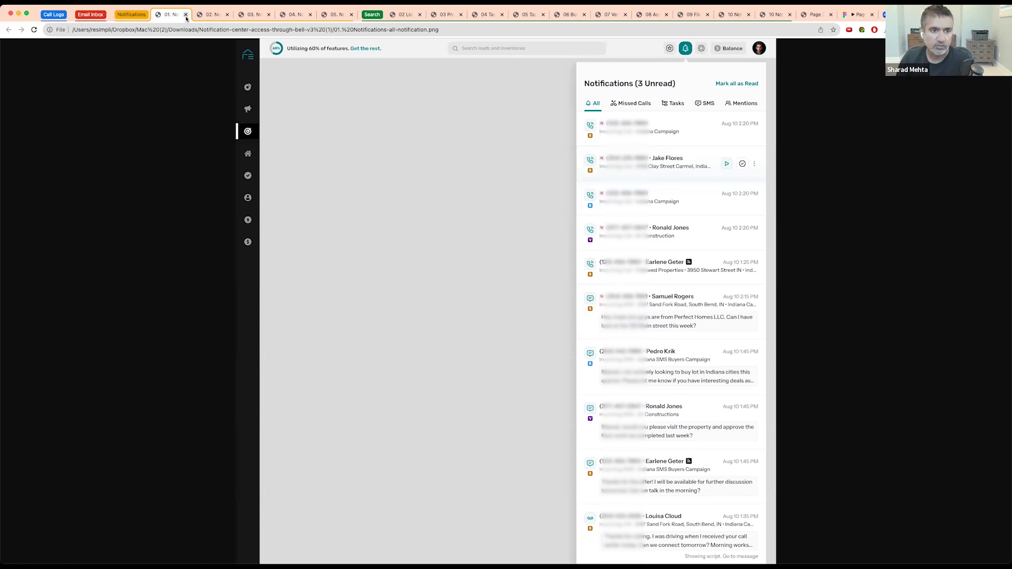
{"action": "left_click", "coordinate": [132, 15]}
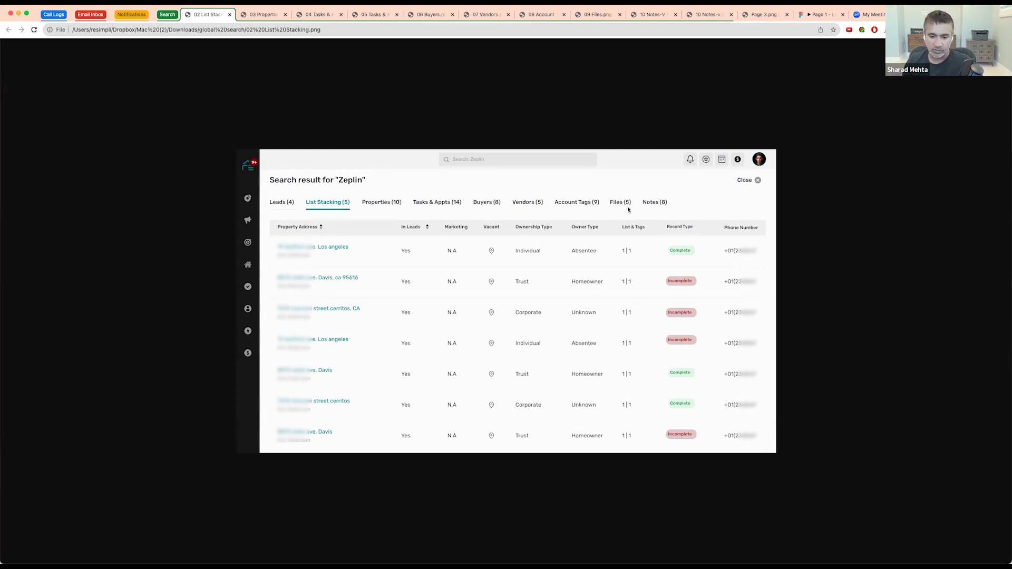
Browse the landing-page, Call Log and notifications mockups, ending on the Features Utilized 6 of 15 dashboard.
{"action": "left_click", "coordinate": [821, 15]}
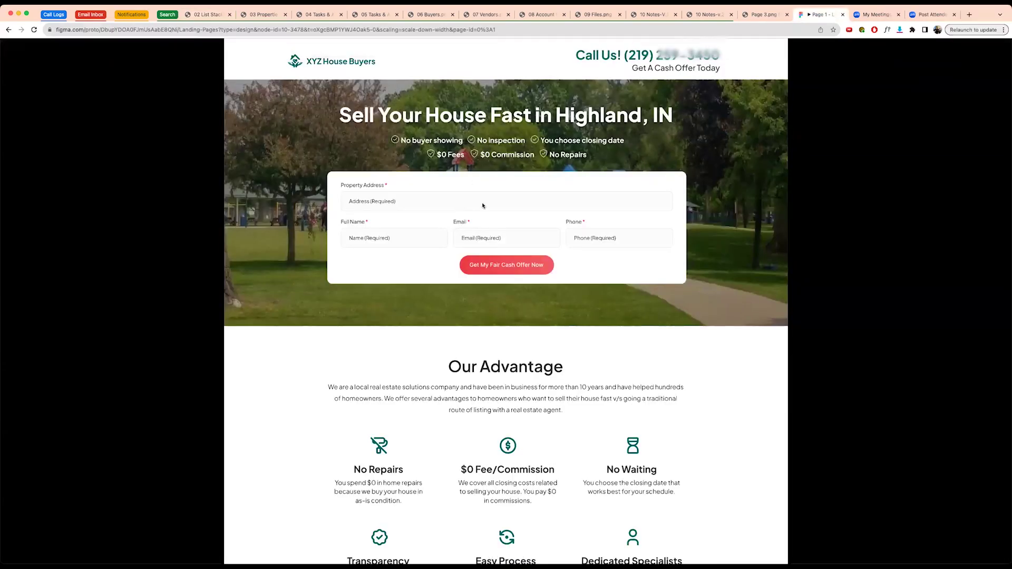
{"action": "left_click", "coordinate": [167, 14]}
{"action": "left_click", "coordinate": [132, 15]}
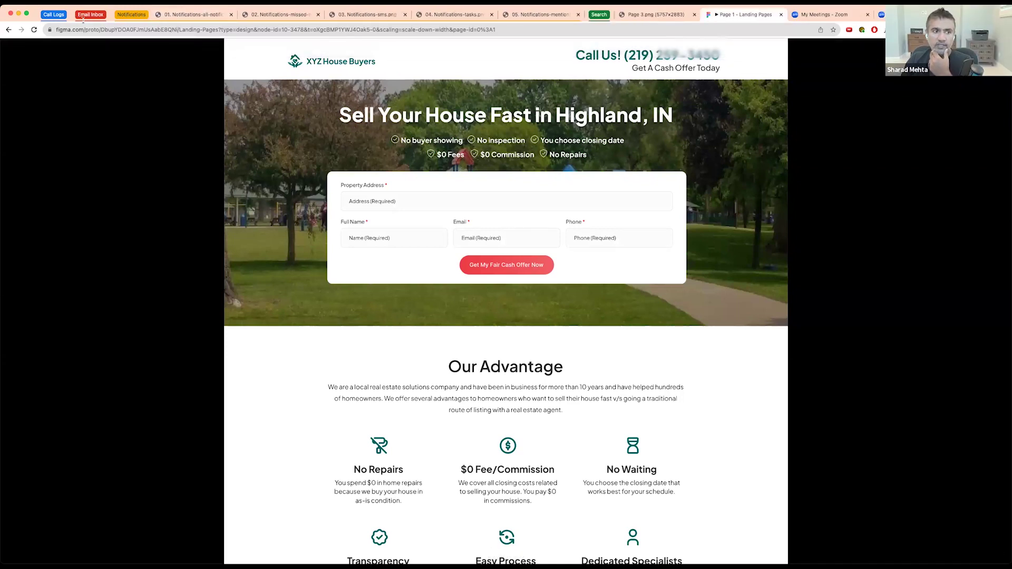
{"action": "left_click", "coordinate": [53, 15]}
{"action": "left_click", "coordinate": [84, 15]}
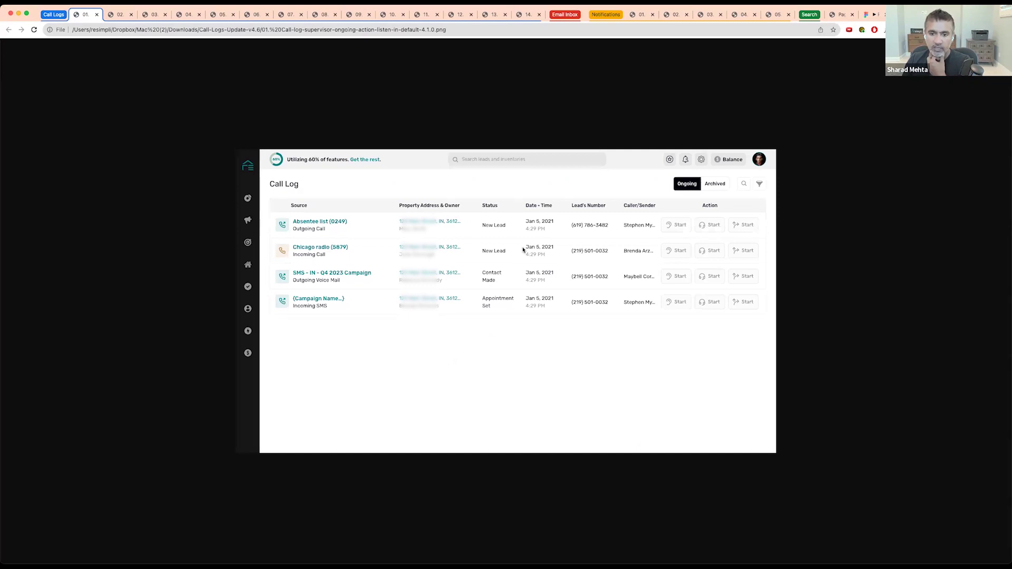
{"action": "left_click", "coordinate": [53, 16]}
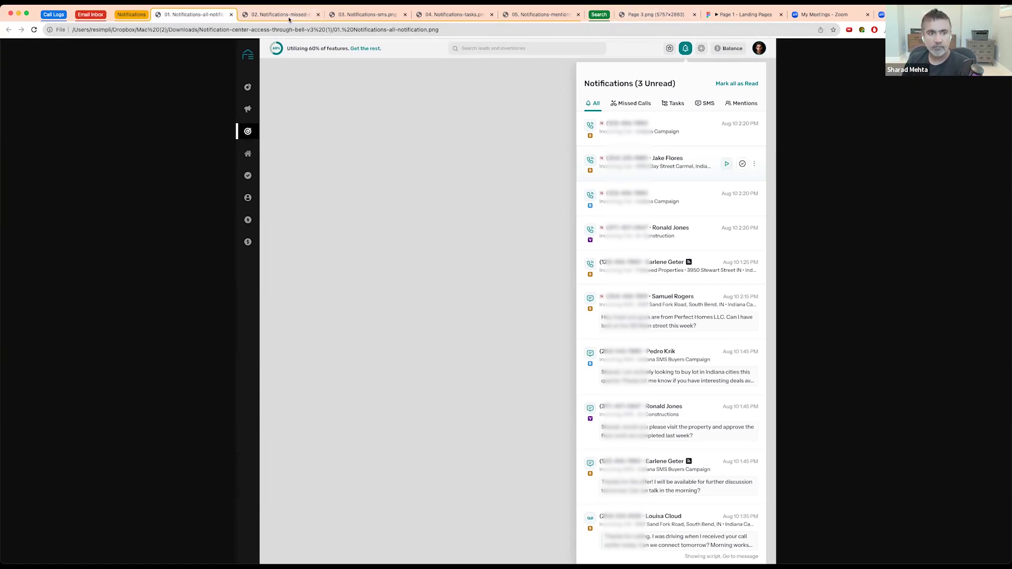
{"action": "left_click", "coordinate": [140, 18]}
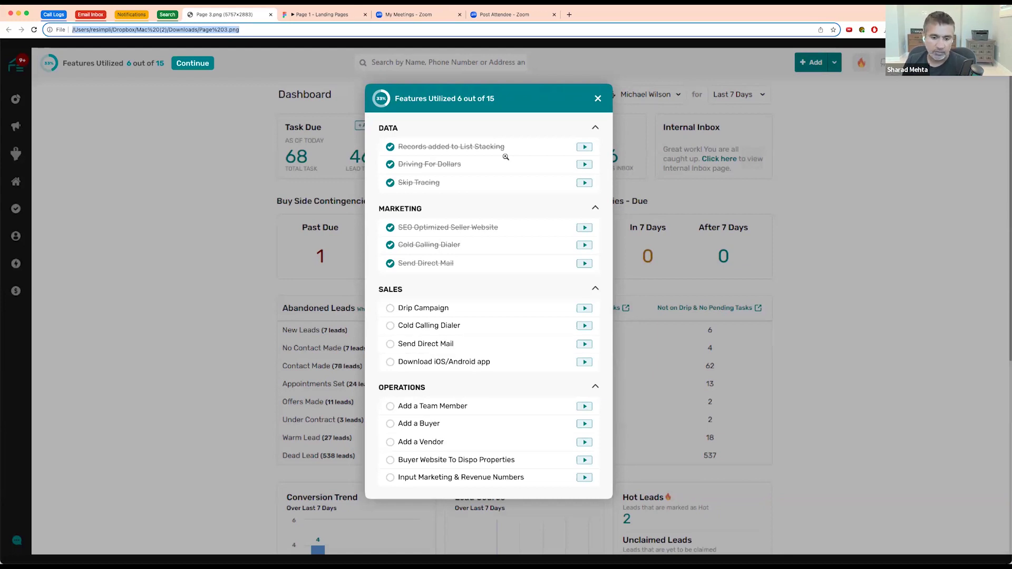
Advance the landing-page prototype to Overcome Tax Worries!, then view the KPI - Communications mockup.
{"action": "left_click", "coordinate": [343, 19]}
{"action": "scroll", "coordinate": [506, 521], "scroll_direction": "down", "scroll_amount": 5}
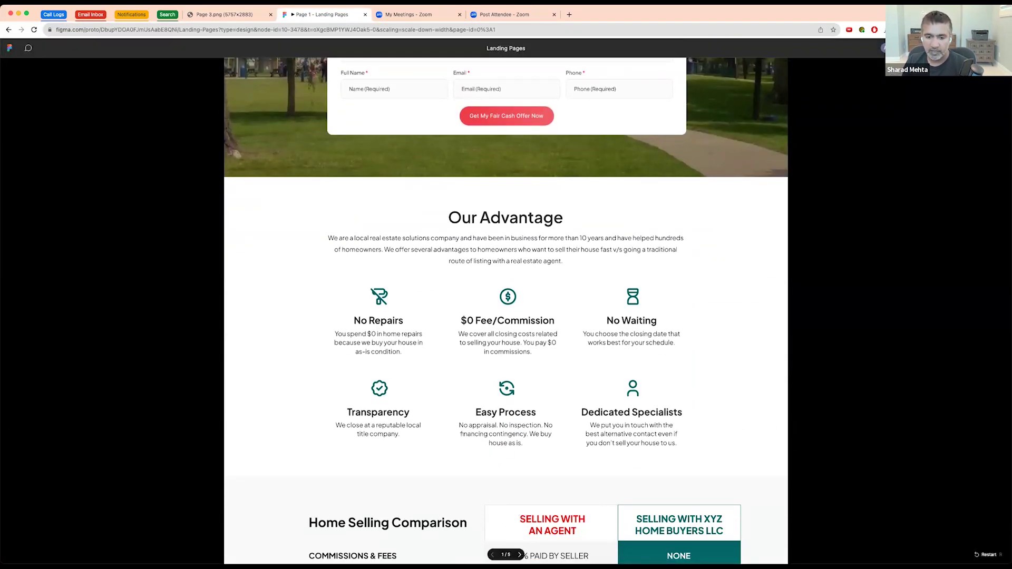
{"action": "left_click", "coordinate": [519, 555]}
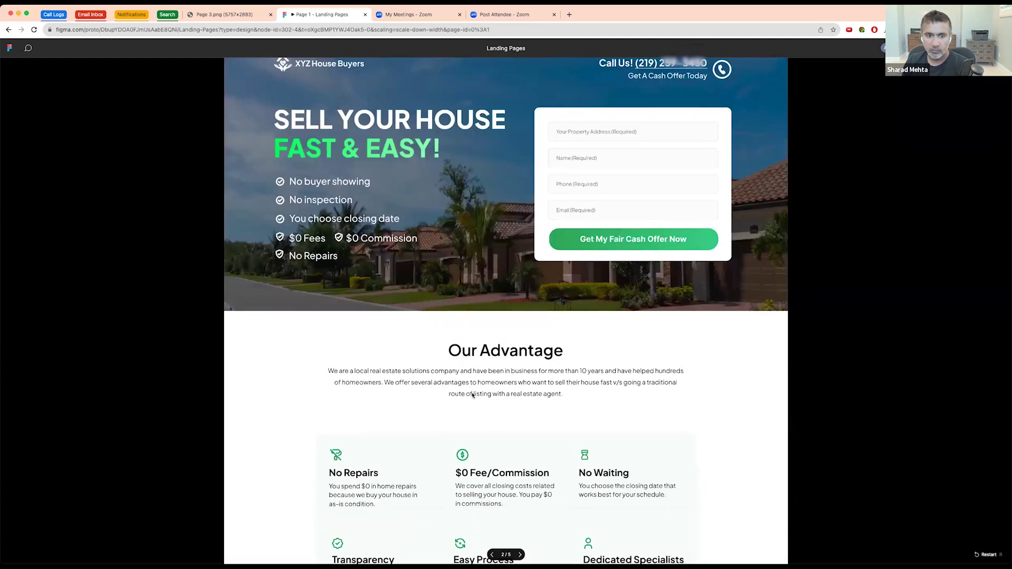
{"action": "left_click", "coordinate": [520, 554]}
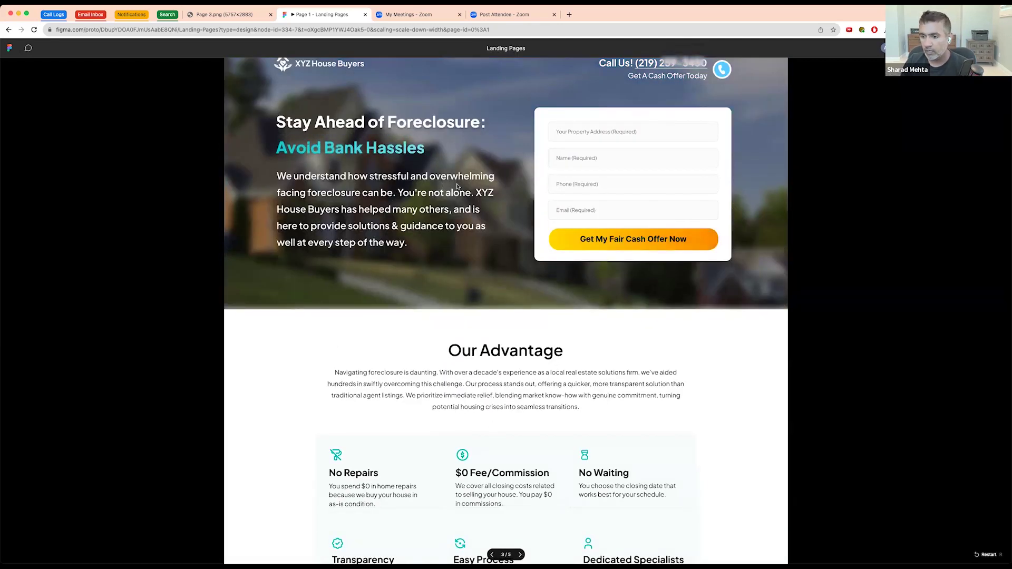
{"action": "left_click", "coordinate": [519, 555]}
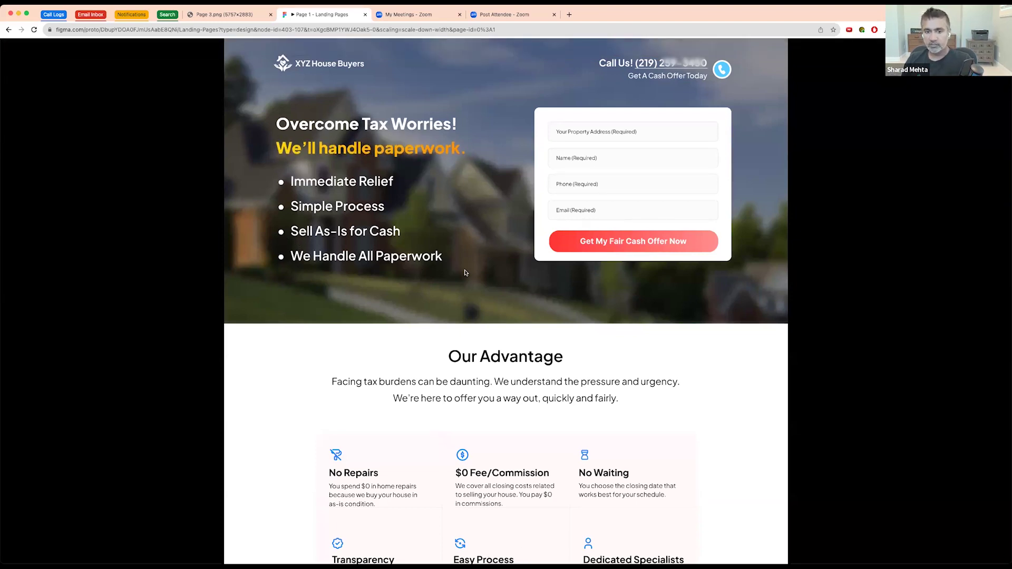
{"action": "key", "text": "super+grave"}
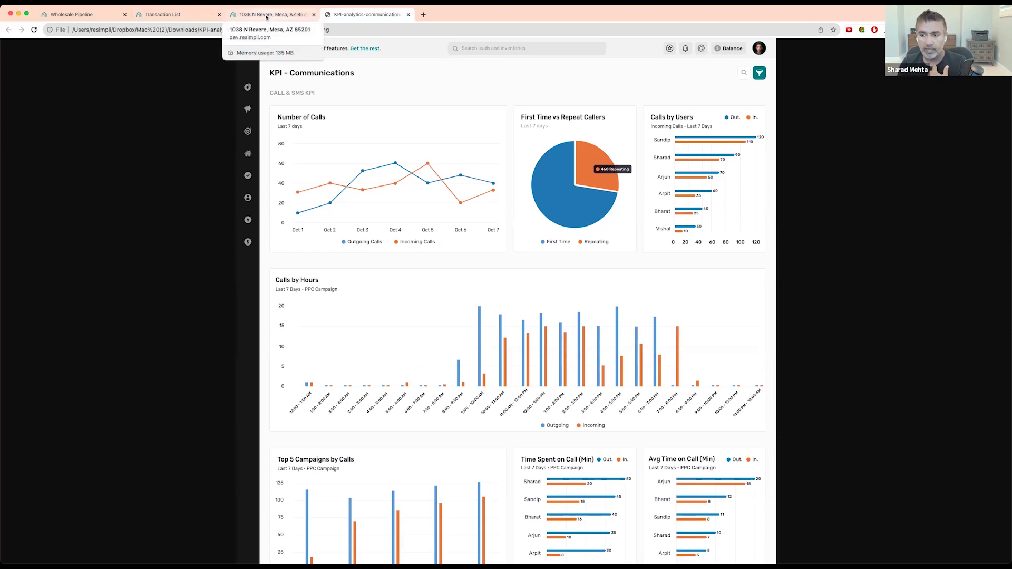
Check the sold property's details, then open Seller Appointment KPIs: 2 in-person, 1 phone, 0 drive-by.
{"action": "left_click", "coordinate": [267, 16]}
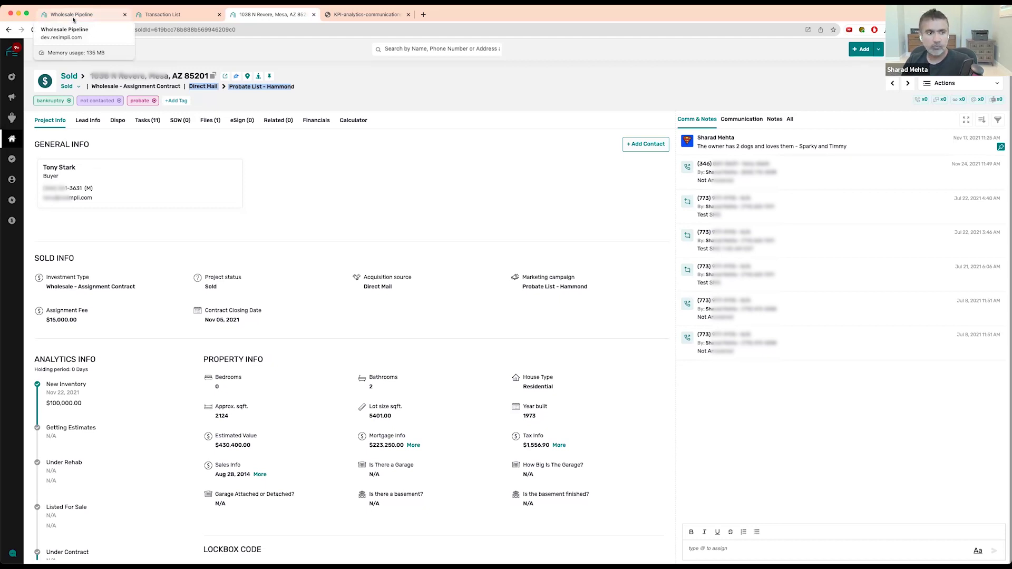
{"action": "mouse_move", "coordinate": [12, 77]}
{"action": "left_click", "coordinate": [66, 122]}
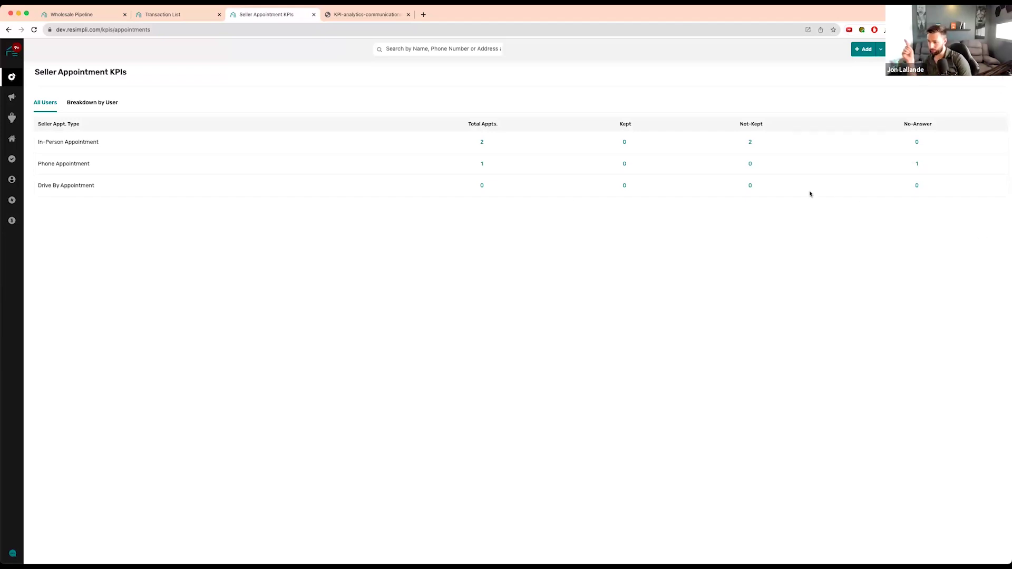
Open a blank Add Webhook form under Webhook/API Token settings, then return to the Leads pipeline board.
{"action": "left_click", "coordinate": [1002, 49]}
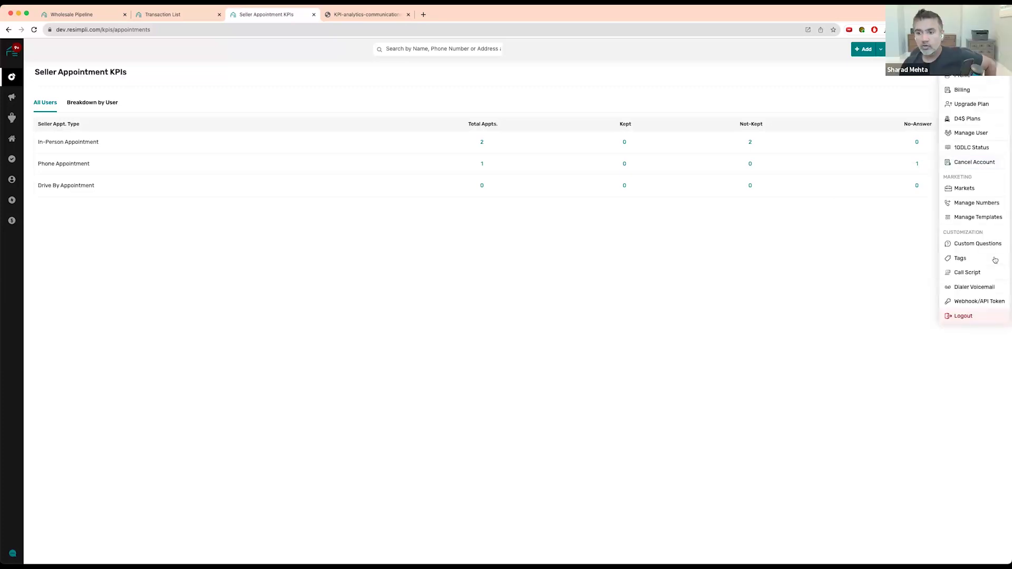
{"action": "left_click", "coordinate": [992, 302]}
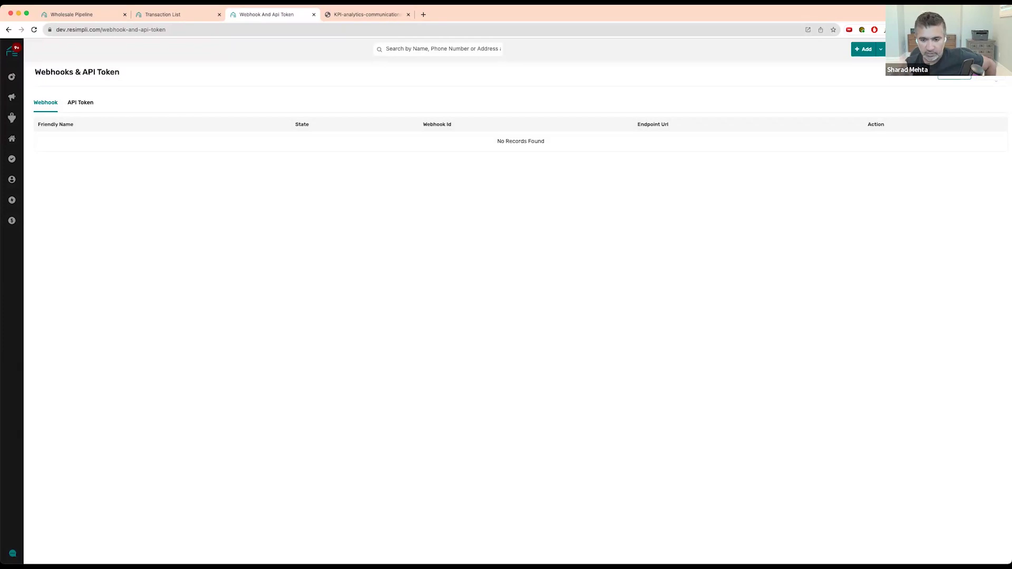
{"action": "left_click", "coordinate": [955, 74]}
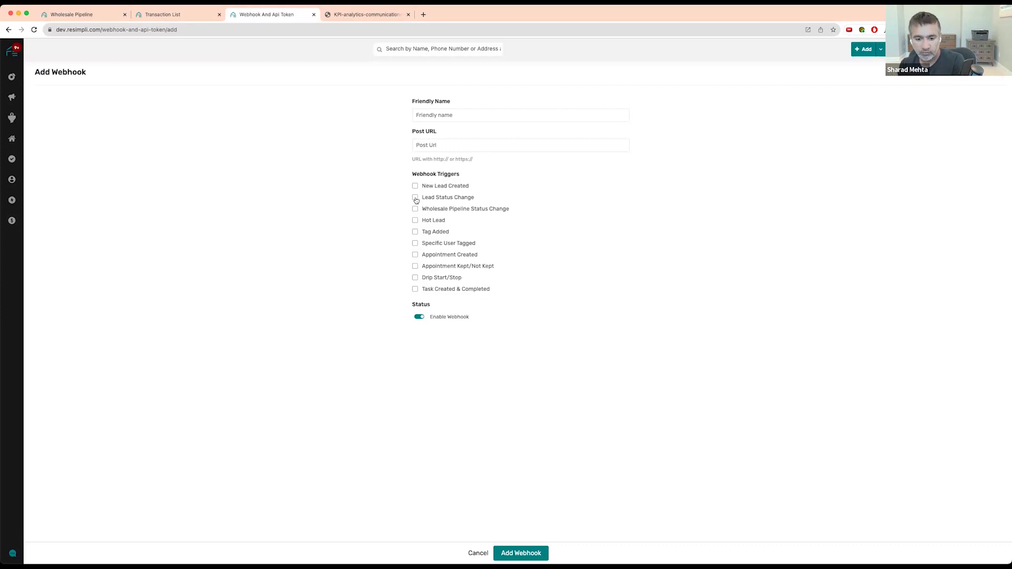
{"action": "left_click", "coordinate": [117, 14]}
Open the Active Leads board and scroll through one lead's details.
{"action": "mouse_move", "coordinate": [12, 117]}
{"action": "left_click", "coordinate": [68, 136]}
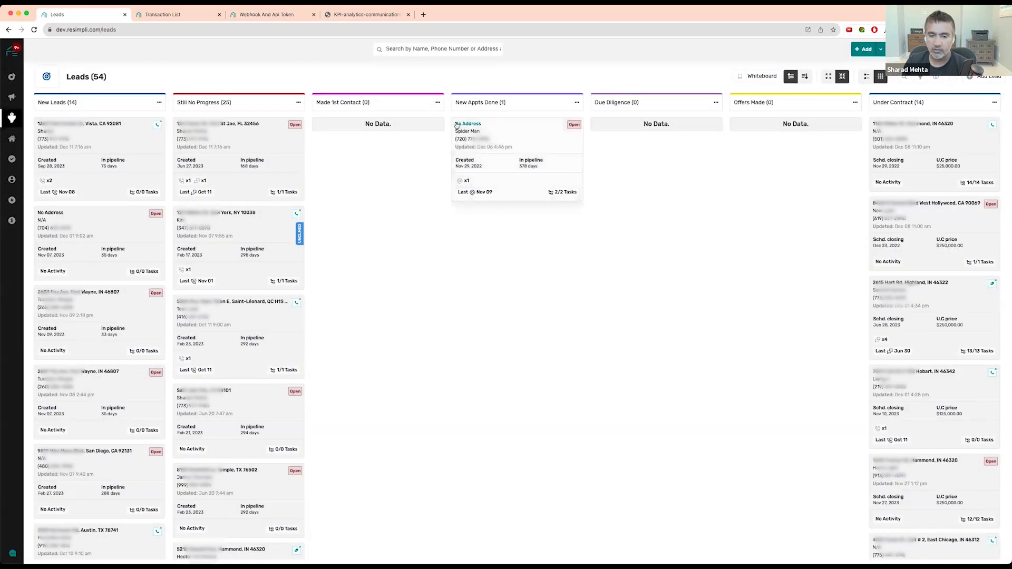
{"action": "left_click", "coordinate": [493, 190]}
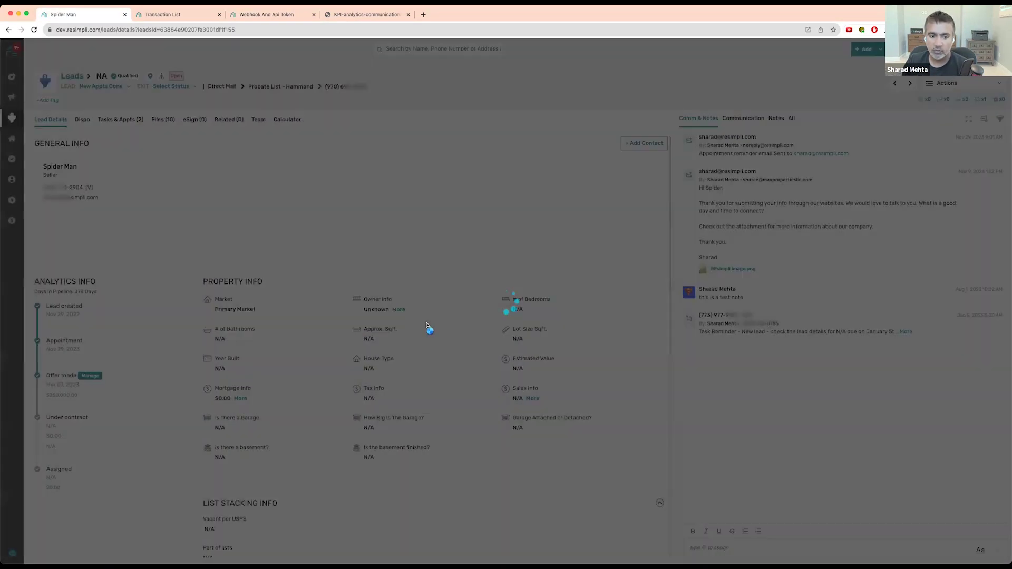
{"action": "scroll", "coordinate": [426, 324], "scroll_direction": "down", "scroll_amount": 6}
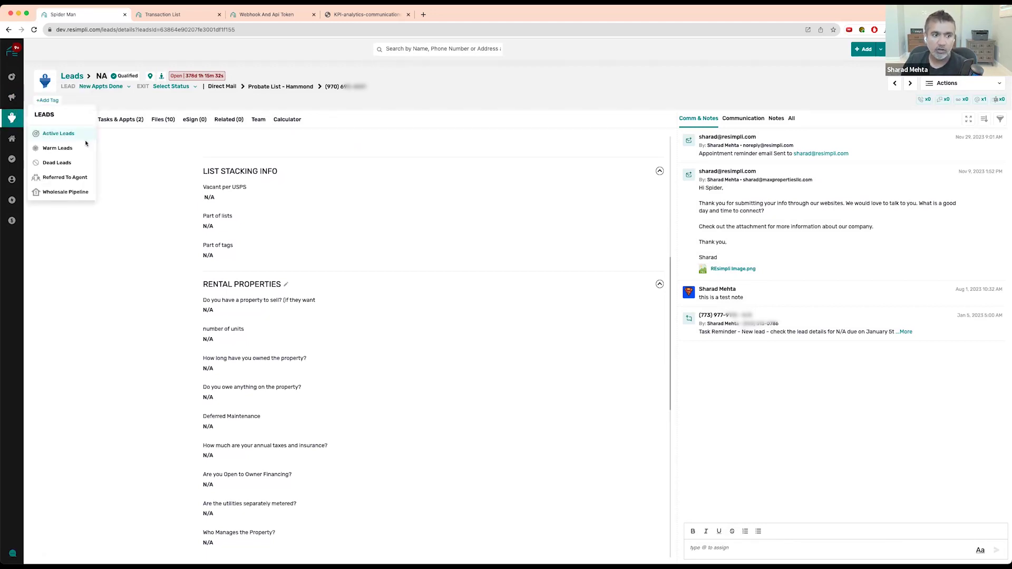
Open the Under Contract Hammond, IN lead and show its seven offers, $105,000.00 to $250,000.00.
{"action": "left_click", "coordinate": [56, 134]}
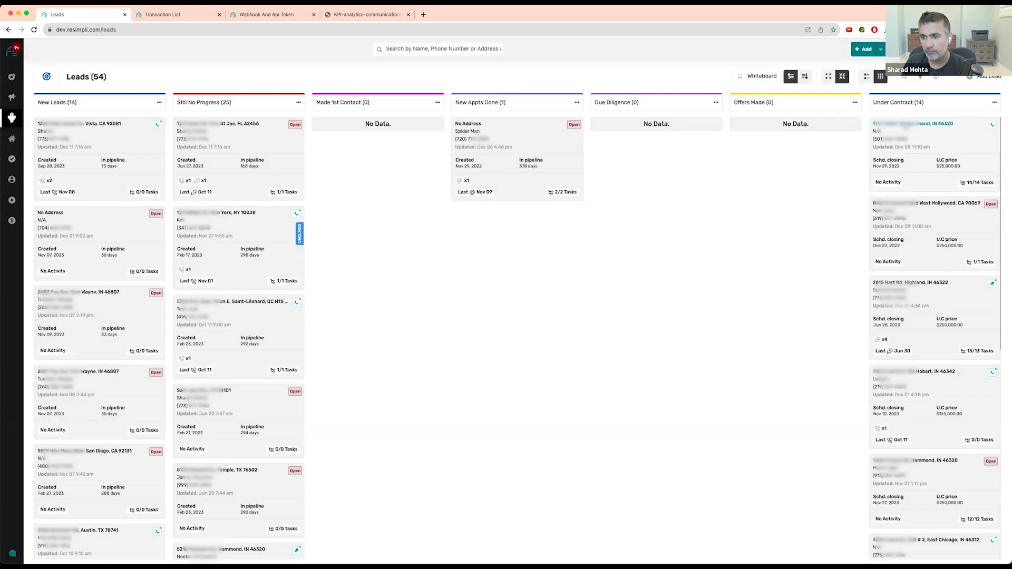
{"action": "left_click", "coordinate": [151, 235]}
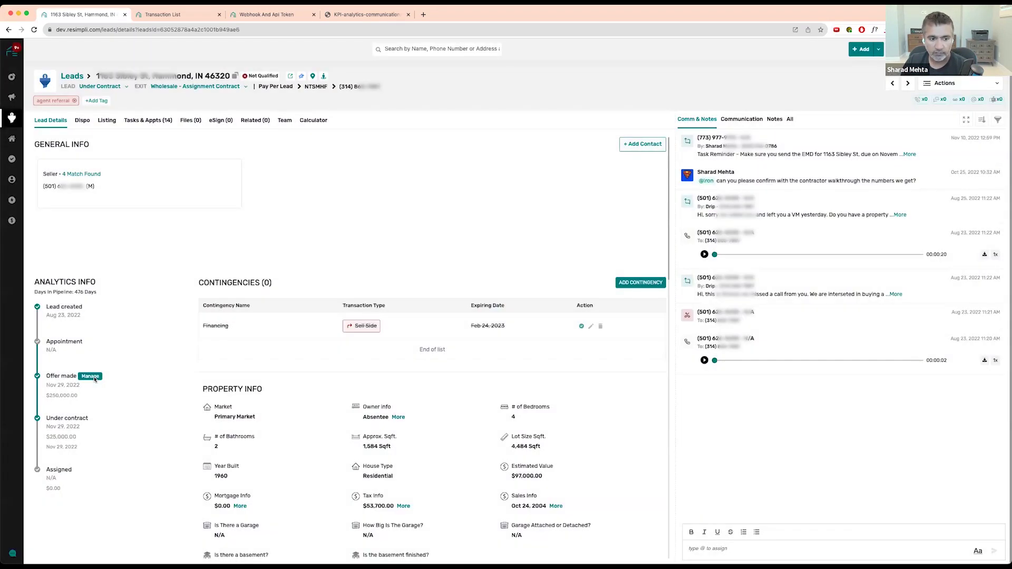
{"action": "left_click", "coordinate": [90, 376]}
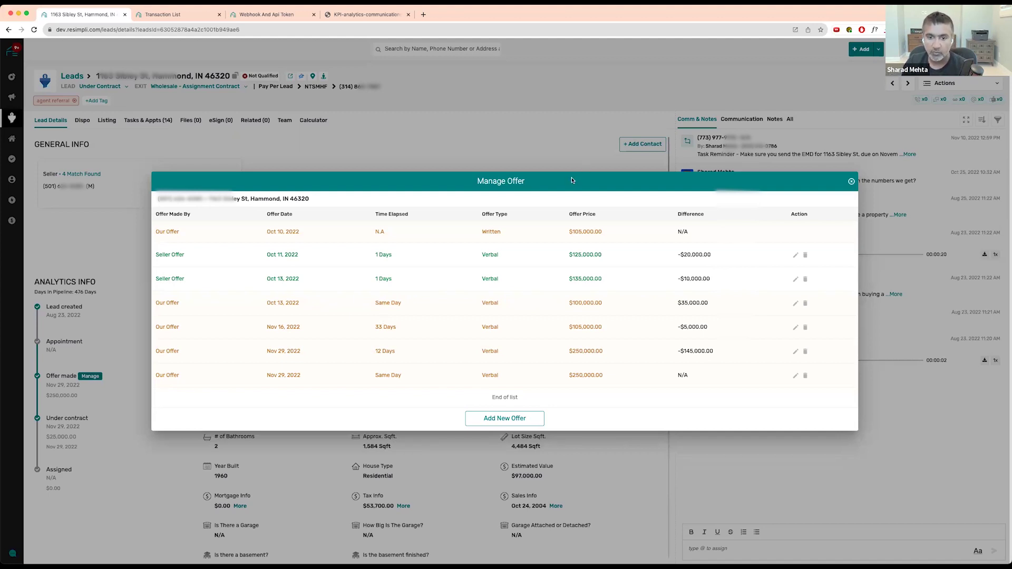
Close the Hammond lead's offer list to show its Financing contingency expiring Feb 24, 2023.
{"action": "left_click", "coordinate": [851, 183]}
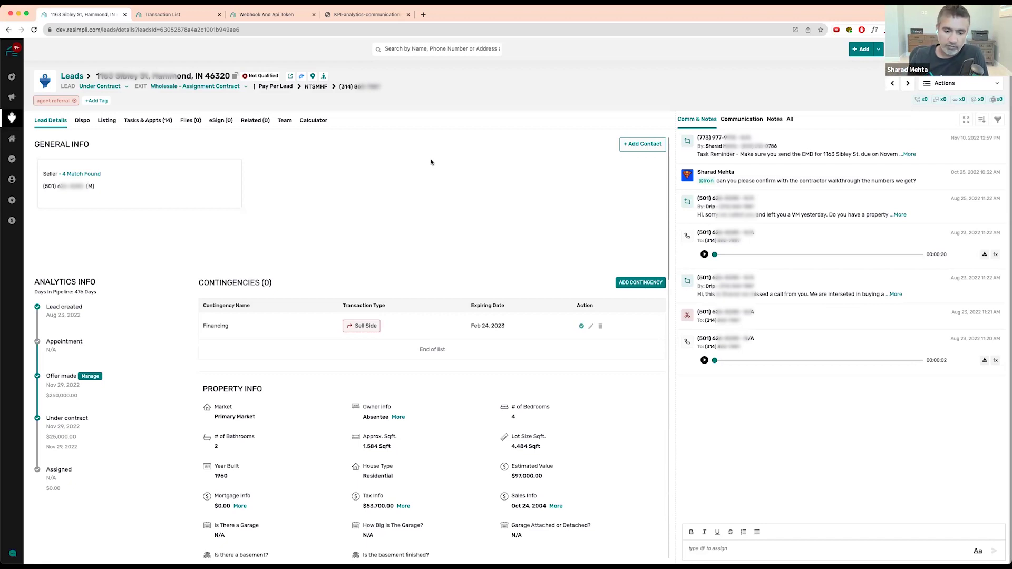
Review the lead's List Stacking and rental details, then show the KPI Communications mockup's SMS charts.
{"action": "scroll", "coordinate": [282, 432], "scroll_direction": "down", "scroll_amount": 1}
{"action": "scroll", "coordinate": [282, 431], "scroll_direction": "down", "scroll_amount": 10}
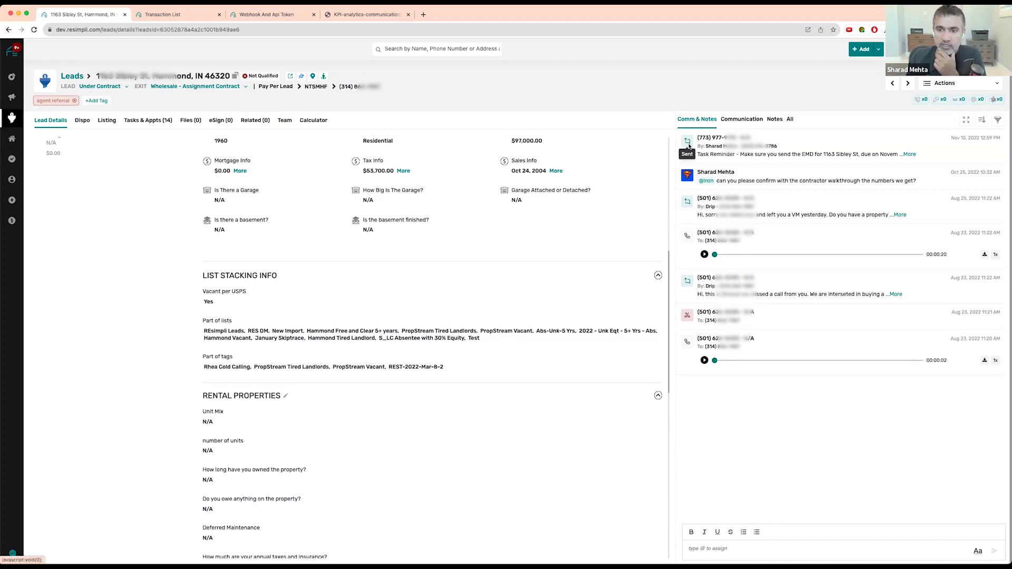
{"action": "mouse_move", "coordinate": [11, 97]}
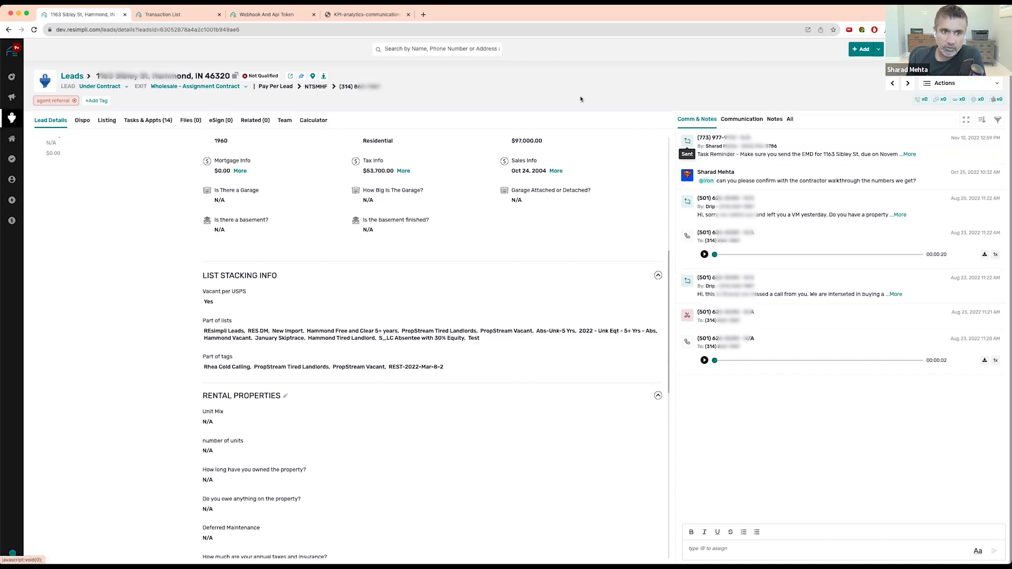
{"action": "left_click", "coordinate": [388, 15]}
{"action": "scroll", "coordinate": [581, 241], "scroll_direction": "down", "scroll_amount": 10}
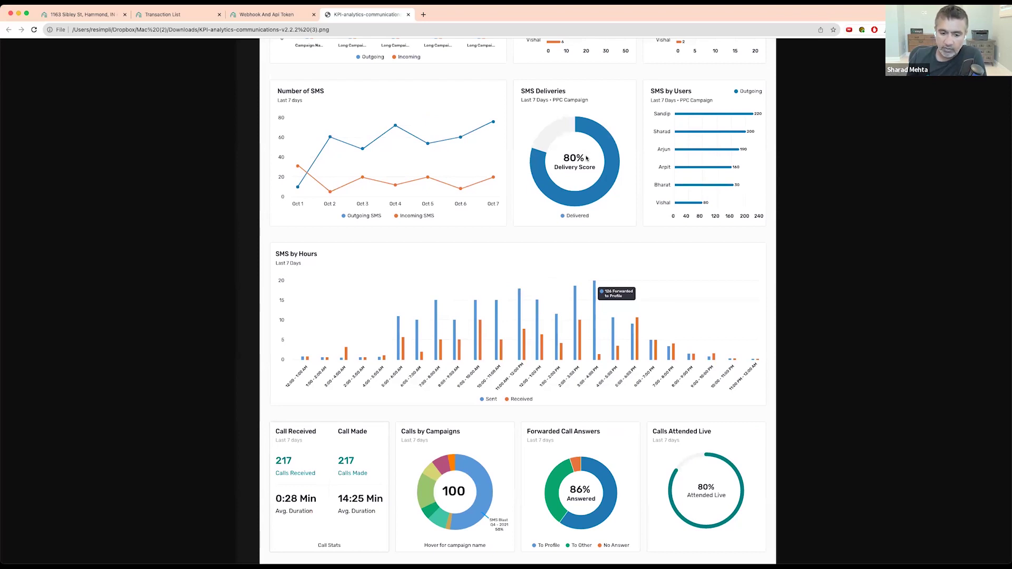
Visit the webhook page and the Call Logs list of 566 entries, then return to Active Leads.
{"action": "left_click", "coordinate": [266, 15]}
{"action": "mouse_move", "coordinate": [12, 158]}
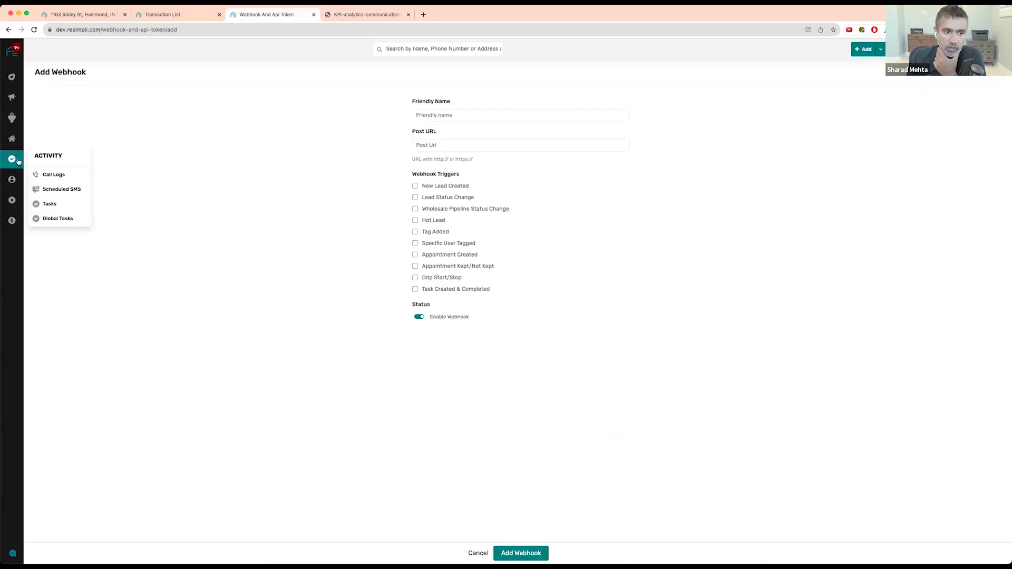
{"action": "left_click", "coordinate": [60, 175]}
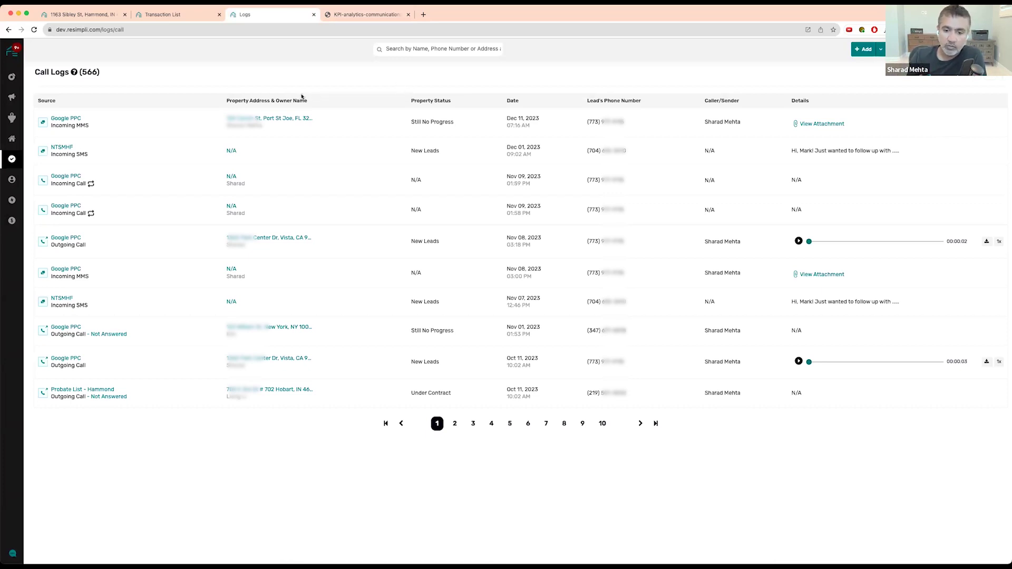
{"action": "mouse_move", "coordinate": [19, 117]}
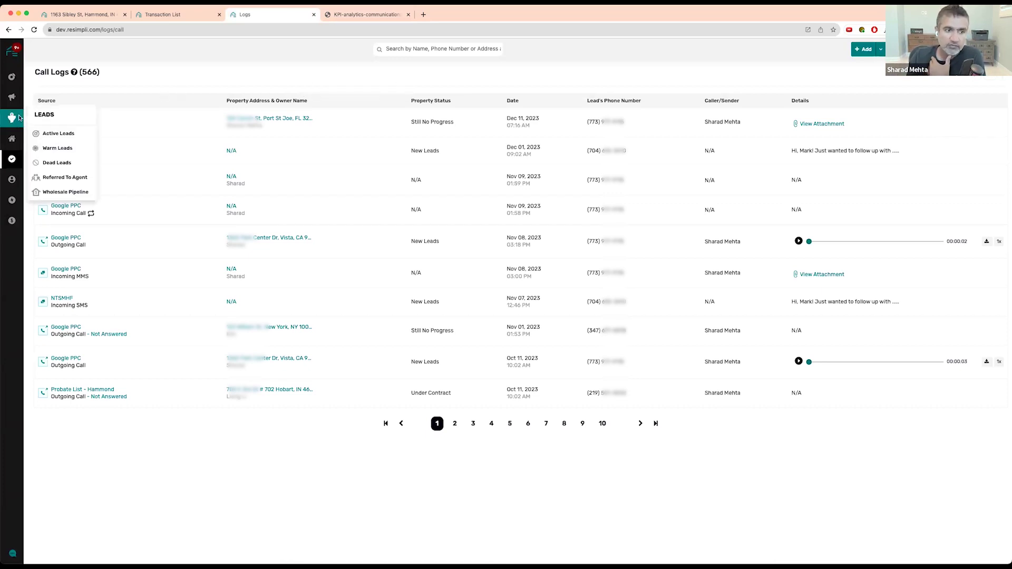
{"action": "left_click", "coordinate": [58, 134]}
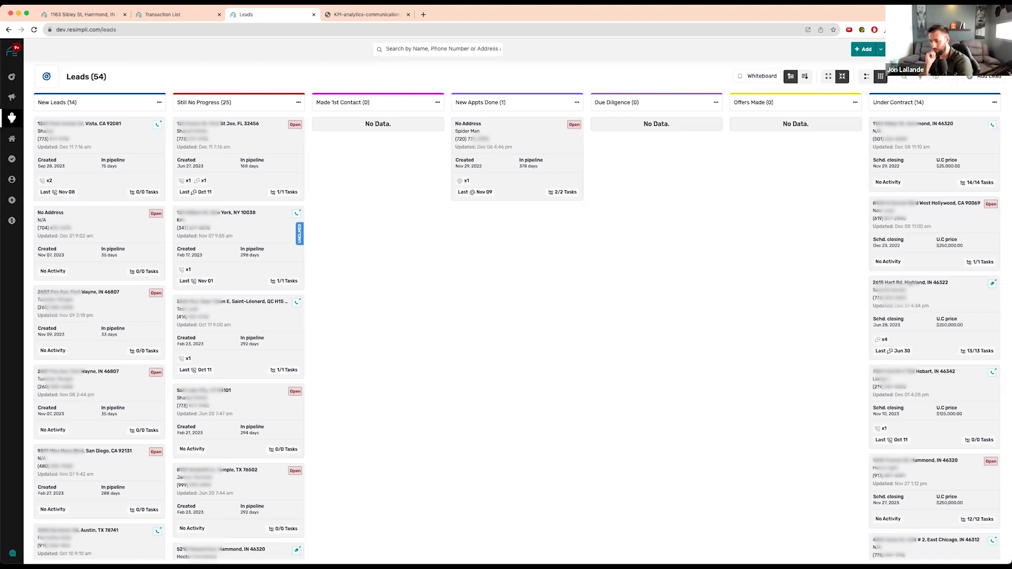
Open Manage Numbers from the account menu to list the four lead-source numbers.
{"action": "left_click", "coordinate": [999, 49]}
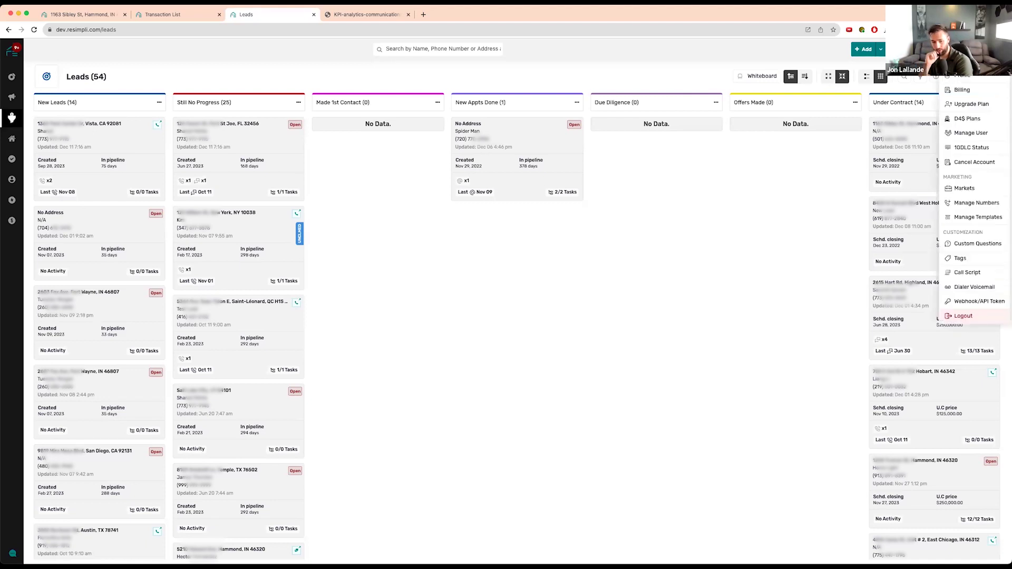
{"action": "left_click", "coordinate": [977, 203]}
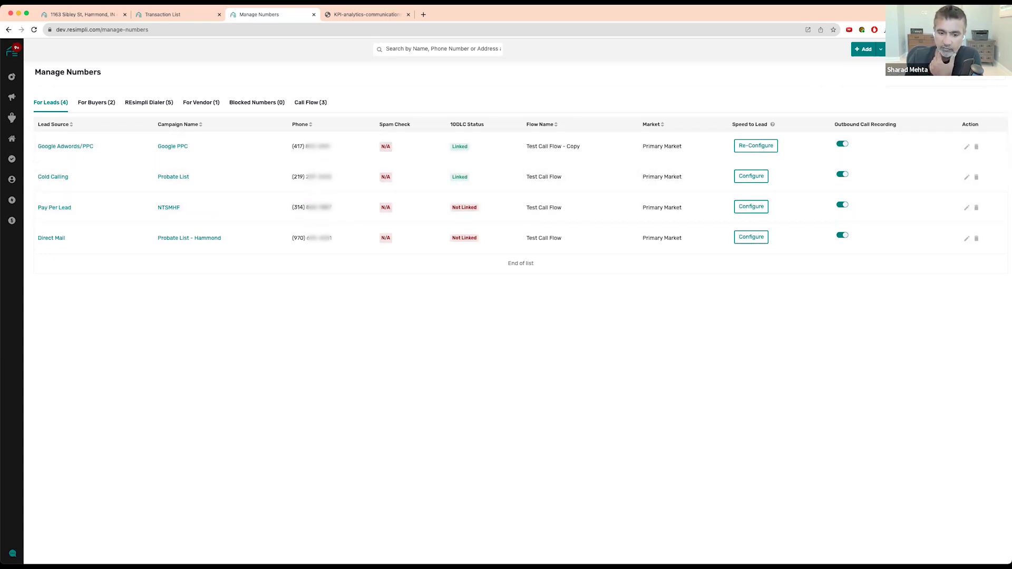
{"action": "left_click", "coordinate": [997, 49]}
{"action": "left_click", "coordinate": [975, 147]}
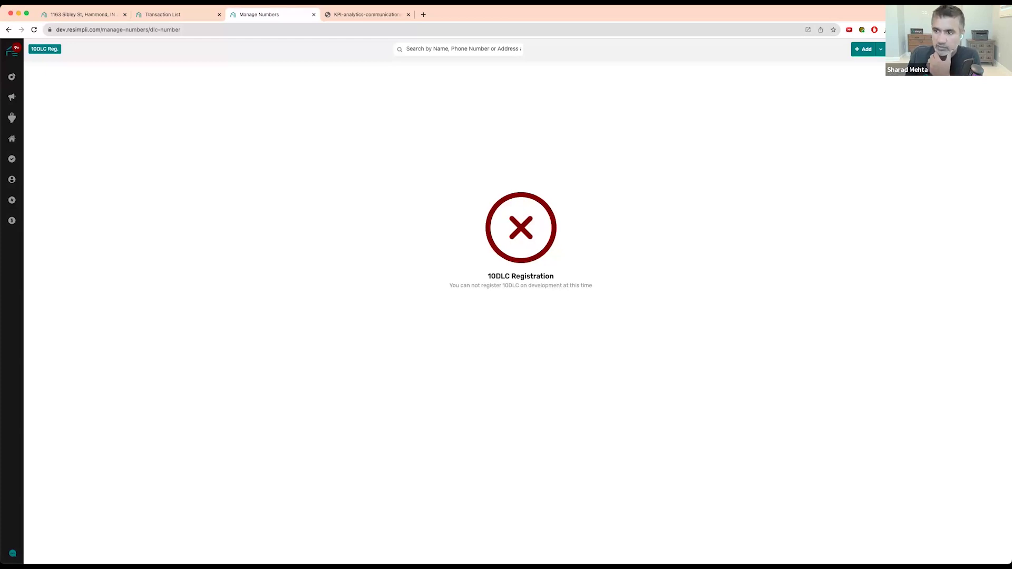
{"action": "left_click", "coordinate": [996, 49]}
{"action": "left_click", "coordinate": [978, 203]}
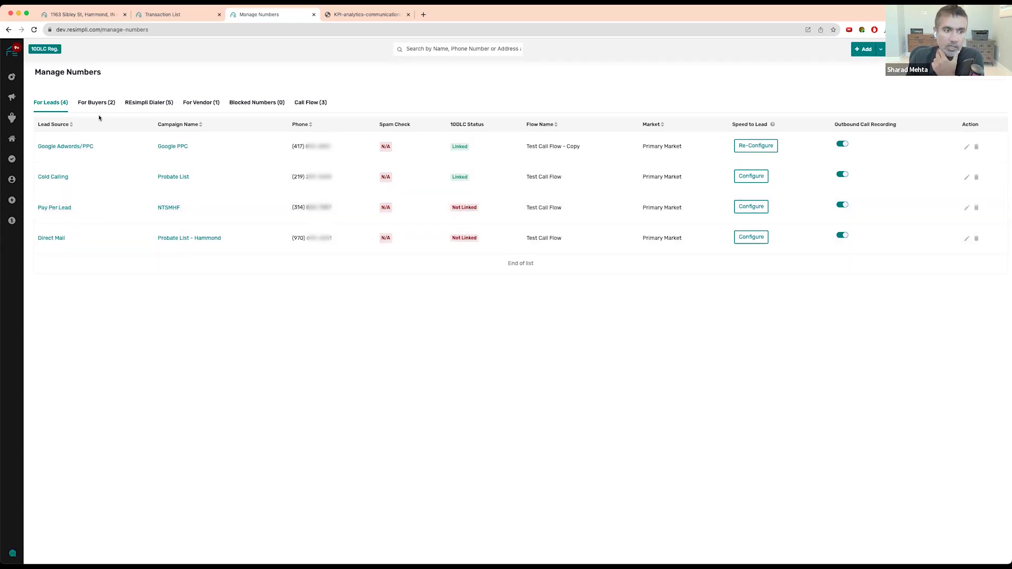
{"action": "mouse_move", "coordinate": [5, 94]}
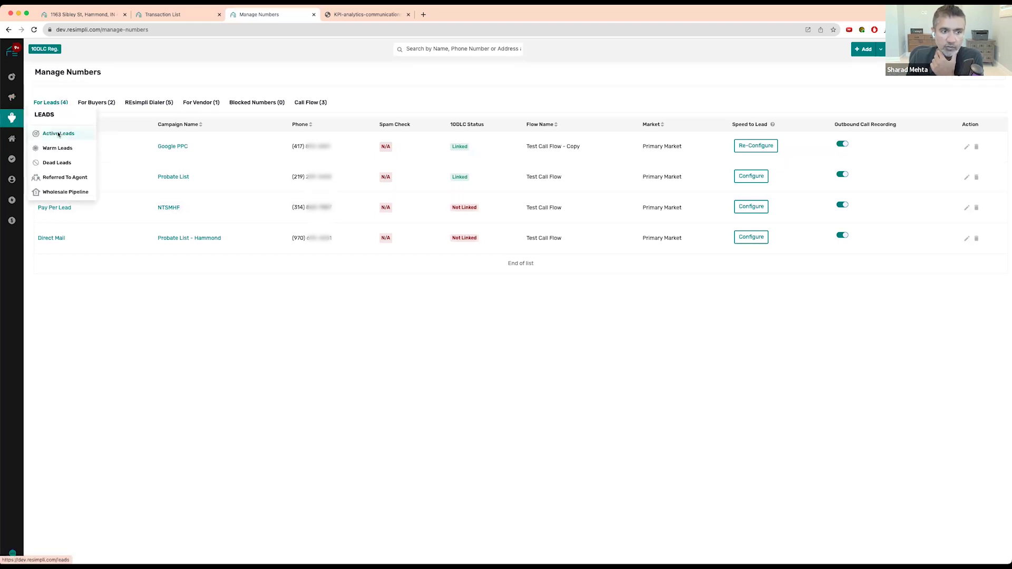
{"action": "left_click", "coordinate": [19, 101]}
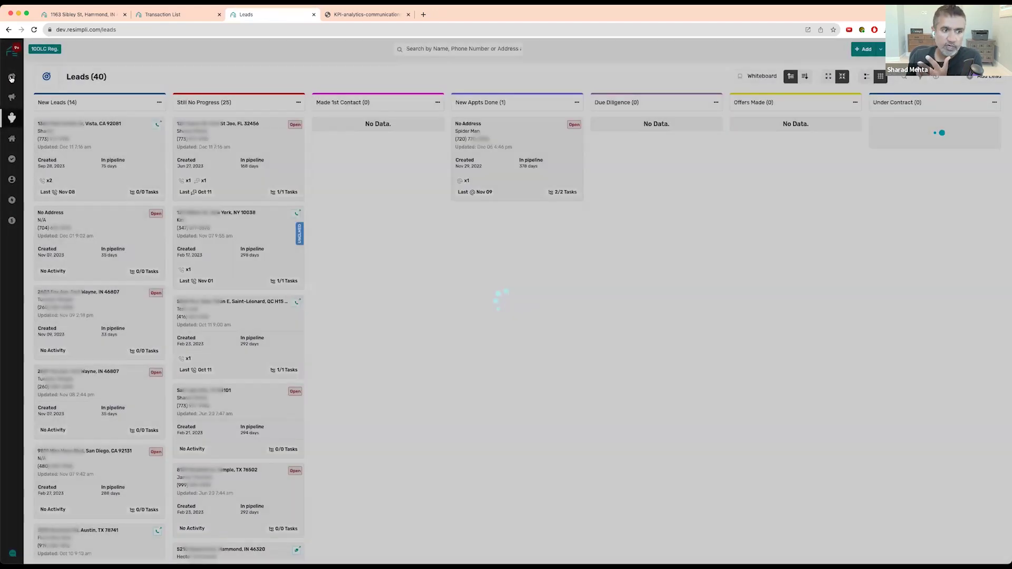
Show the KPI Marketing analytics (97 leads, 20 deals, $136,706.46 revenue) and expand Cold Calling.
{"action": "mouse_move", "coordinate": [11, 78]}
{"action": "left_click", "coordinate": [50, 93]}
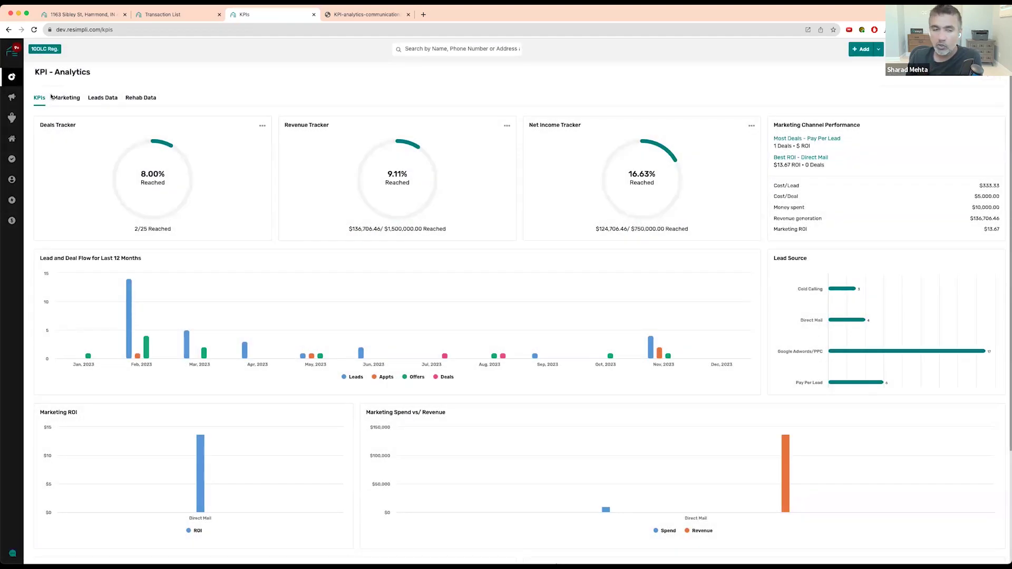
{"action": "left_click", "coordinate": [64, 99]}
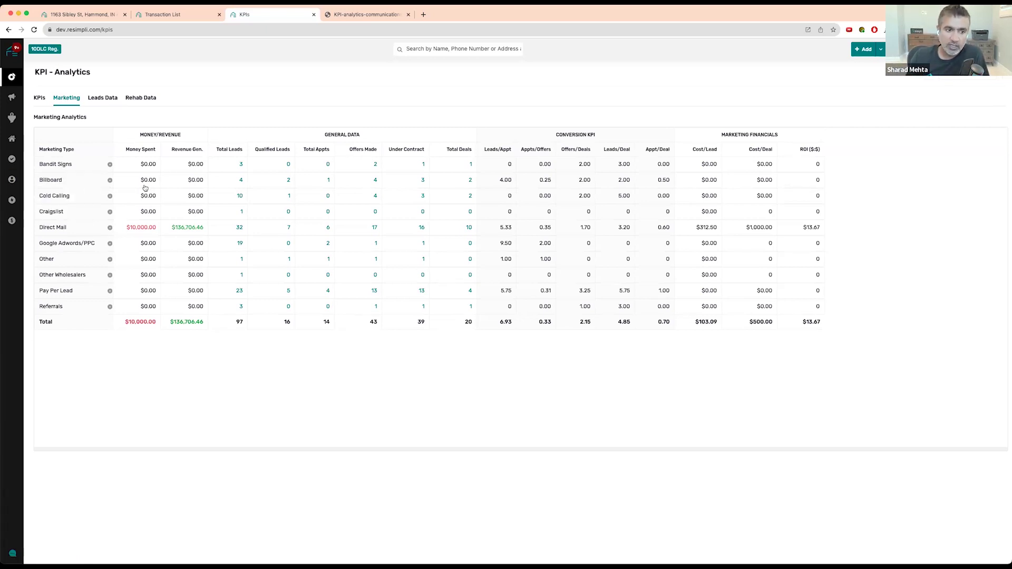
{"action": "left_click", "coordinate": [110, 196]}
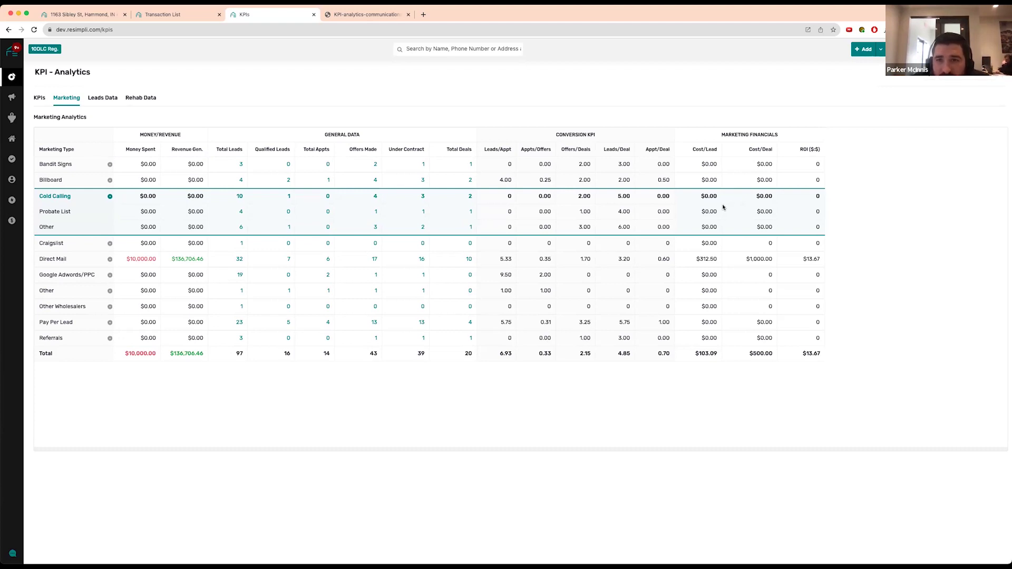
Return to the main Dashboard showing the last 7 days.
{"action": "left_click", "coordinate": [17, 57]}
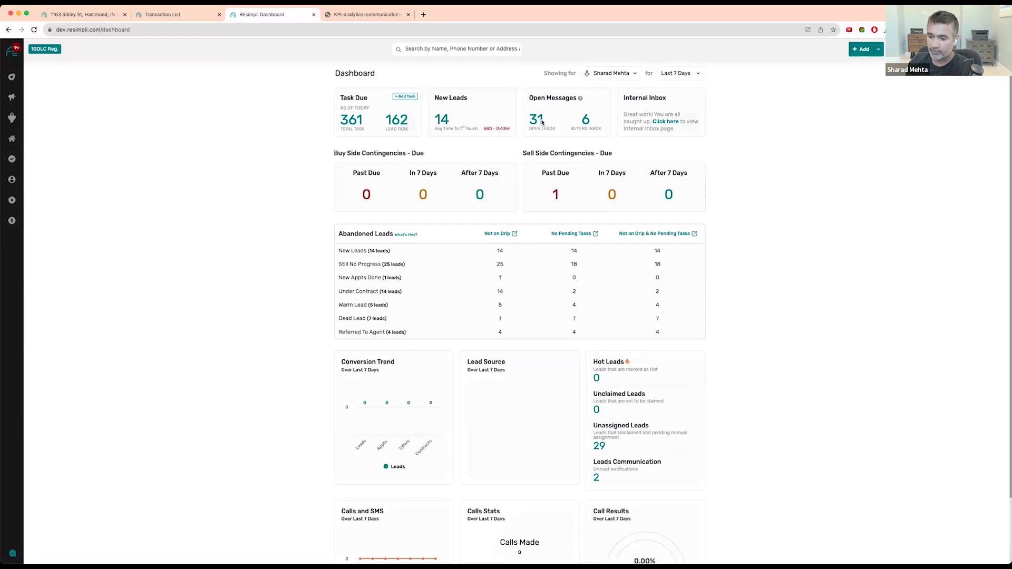
Open the Dashboard's 31 open leads in the Leads pipeline board.
{"action": "left_click", "coordinate": [542, 122]}
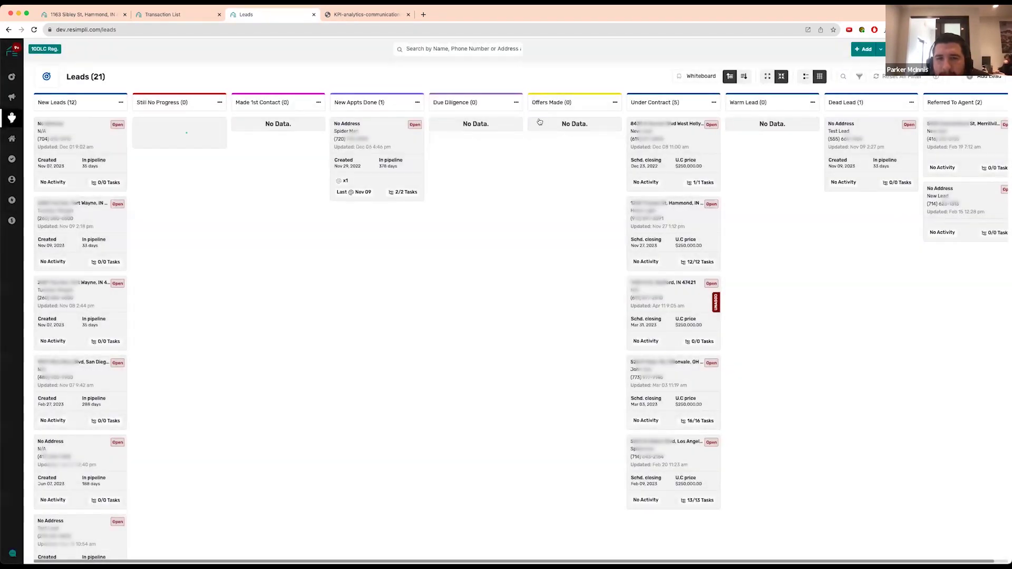
View the New Appts Done lead's details, return to the Dashboard, and open the account menu.
{"action": "left_click", "coordinate": [348, 127]}
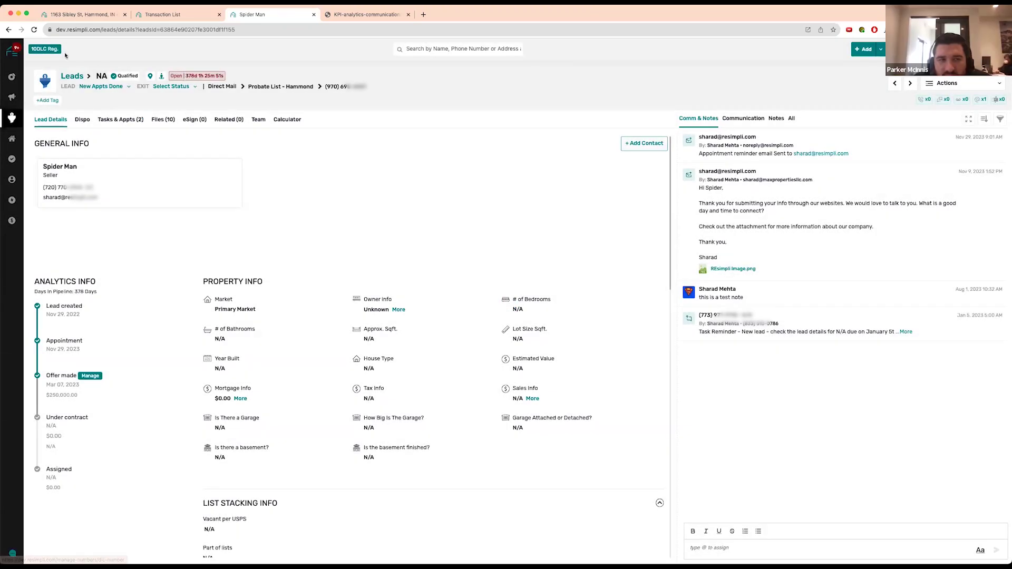
{"action": "left_click", "coordinate": [12, 50]}
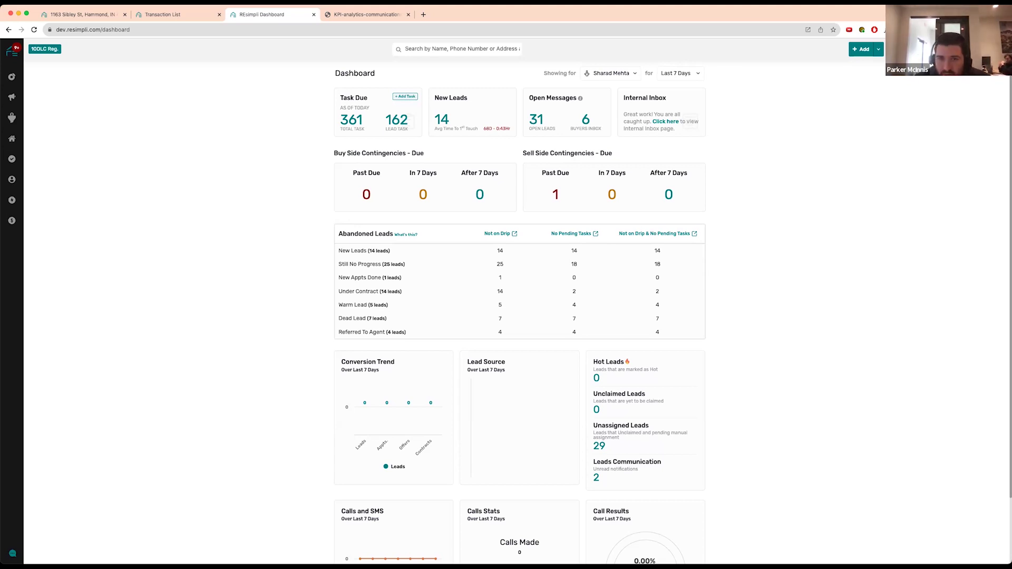
{"action": "left_click", "coordinate": [999, 48]}
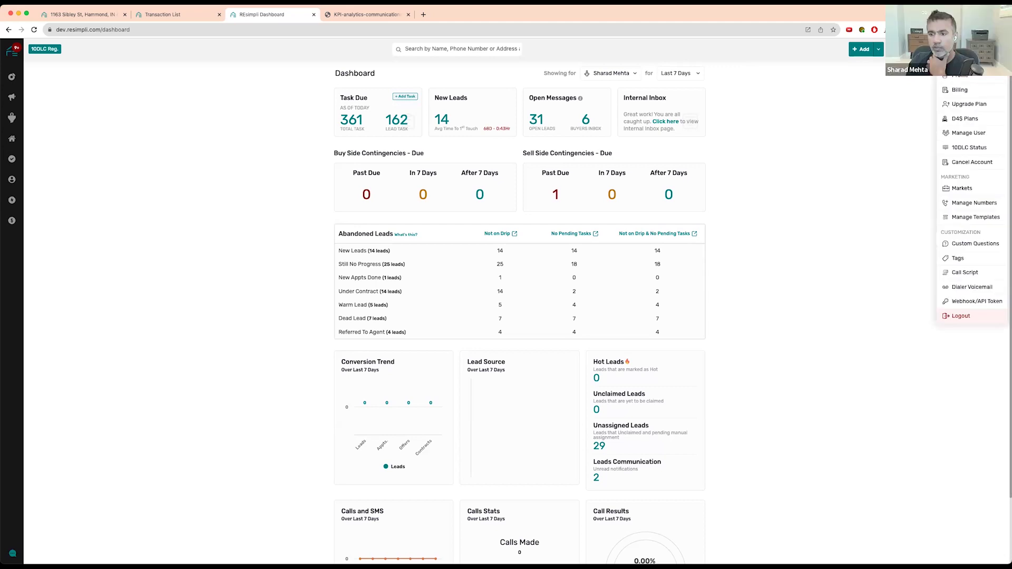
On Manage Numbers, review the Google PPC campaign's Drip Automation settings, then close them.
{"action": "left_click", "coordinate": [975, 201]}
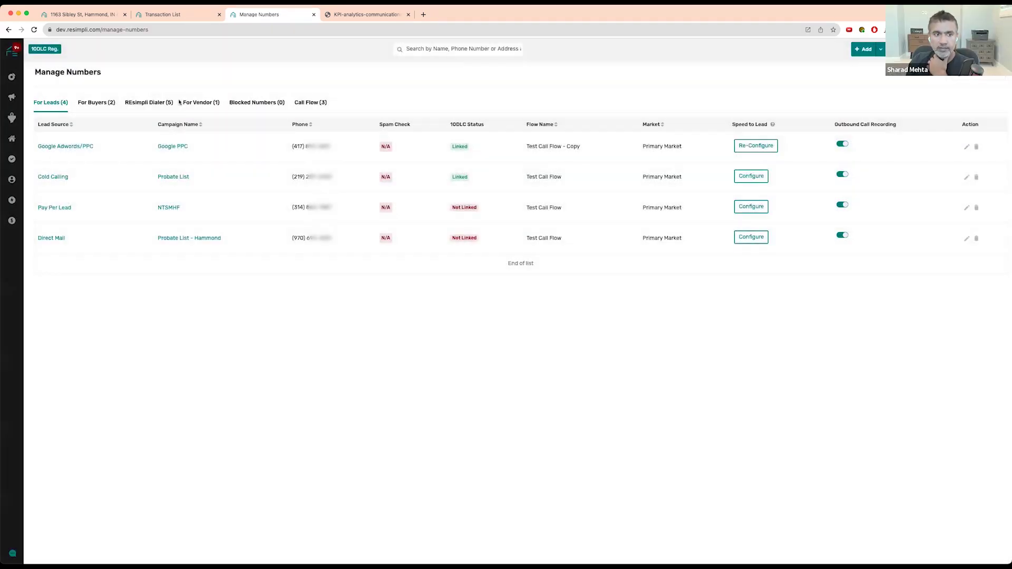
{"action": "left_click", "coordinate": [68, 146]}
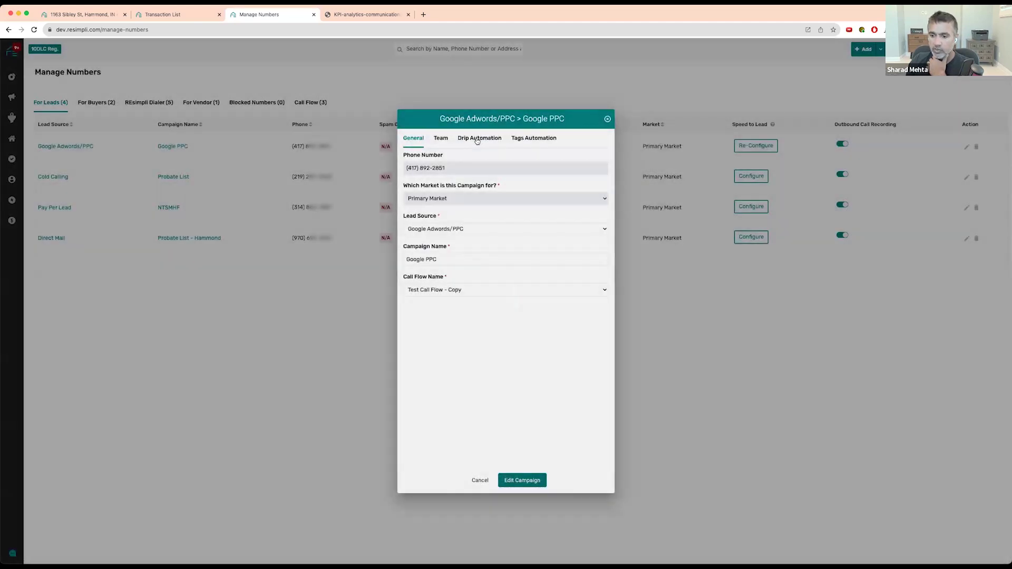
{"action": "left_click", "coordinate": [477, 139]}
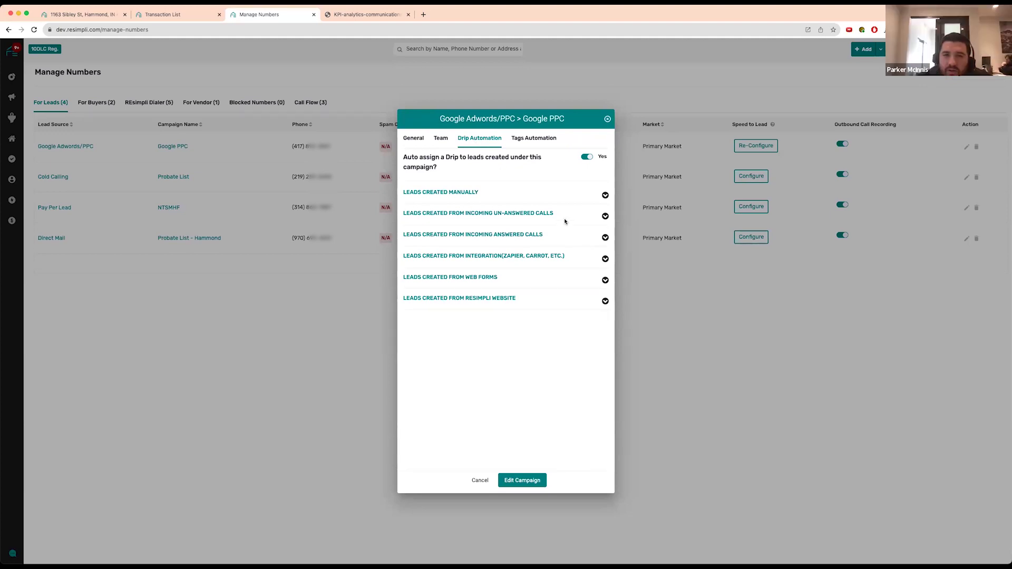
{"action": "left_click", "coordinate": [608, 120]}
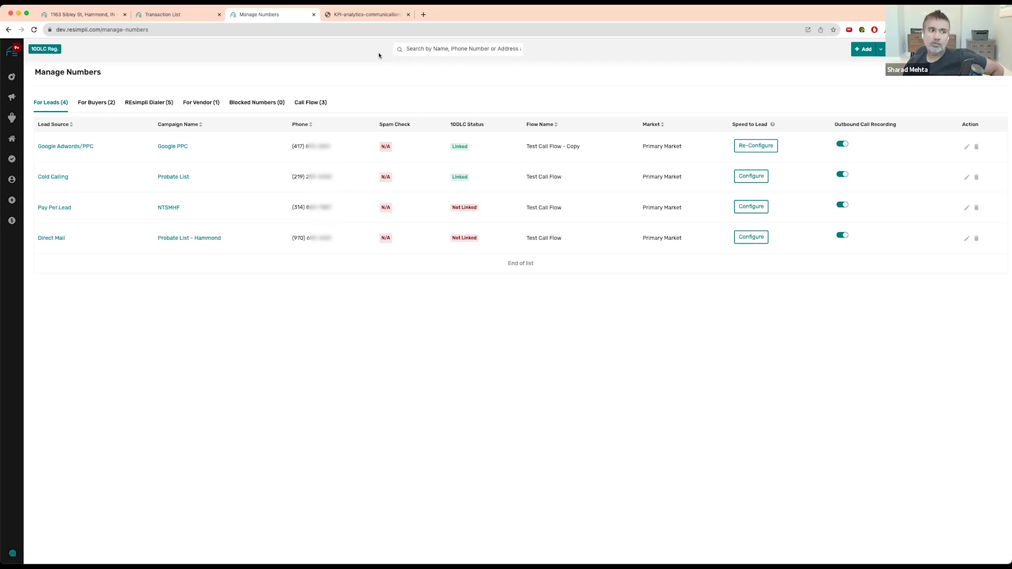
Open the Leaderboard report from REsimpli's Data sidebar, then return to the KPI - Communications mockup.
{"action": "left_click", "coordinate": [364, 16]}
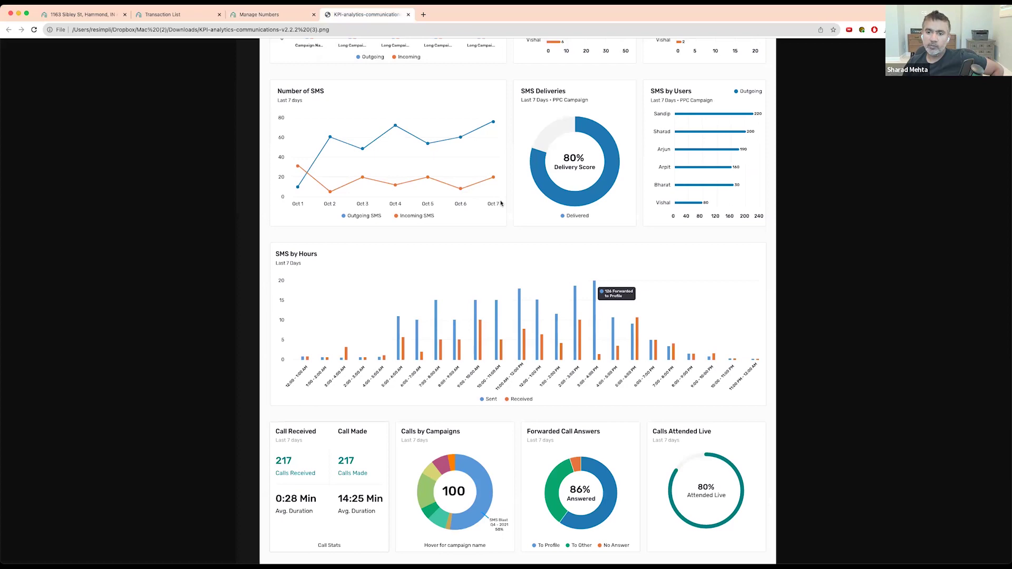
{"action": "scroll", "coordinate": [612, 184], "scroll_direction": "up", "scroll_amount": 12}
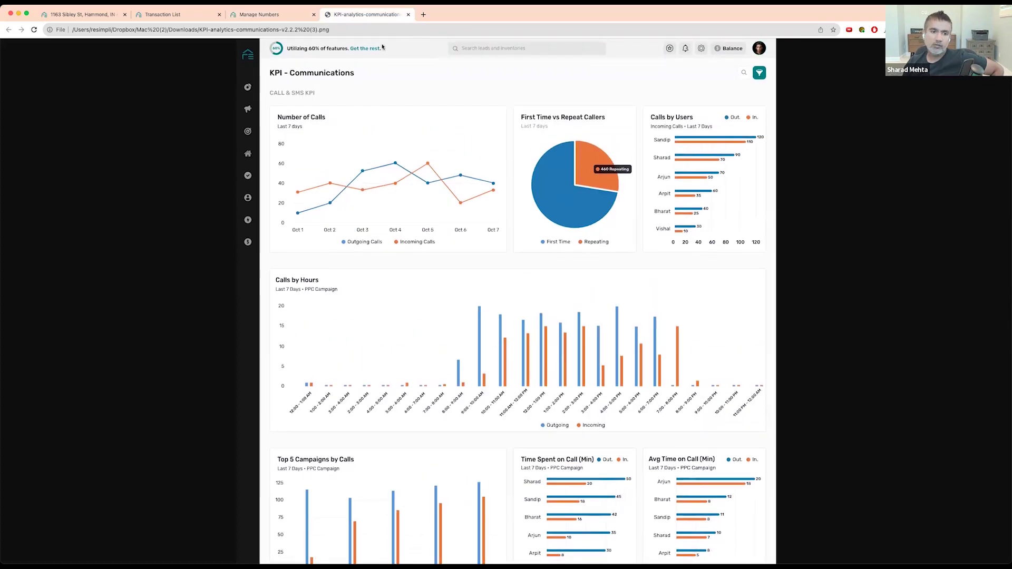
{"action": "left_click", "coordinate": [253, 14]}
{"action": "mouse_move", "coordinate": [12, 77]}
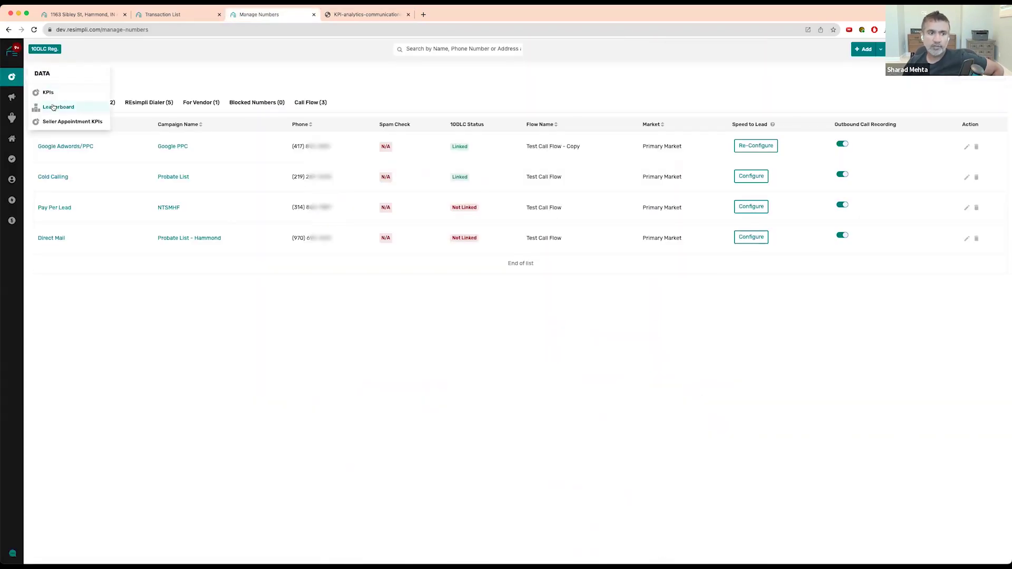
{"action": "left_click", "coordinate": [53, 107]}
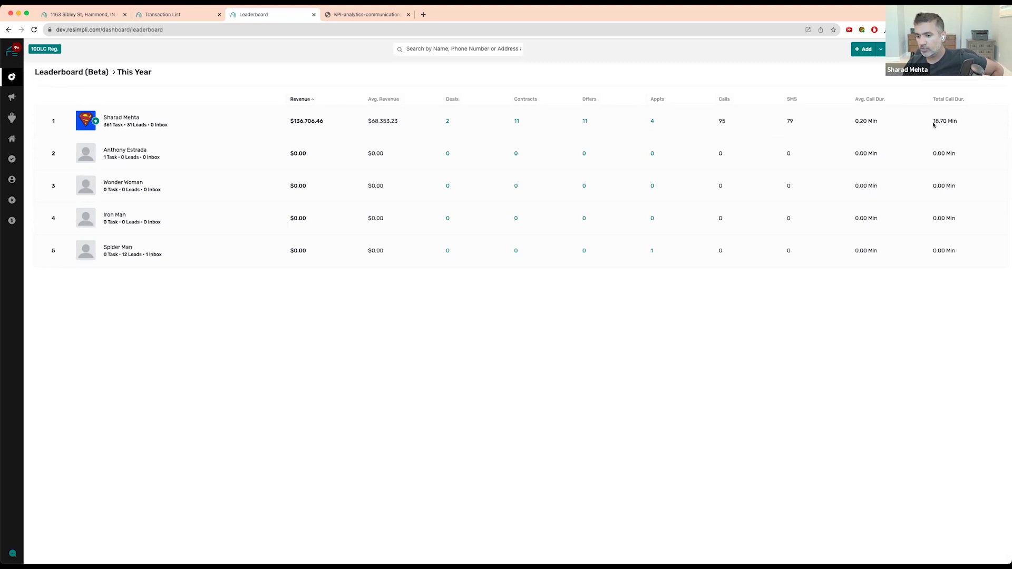
{"action": "left_click", "coordinate": [363, 15]}
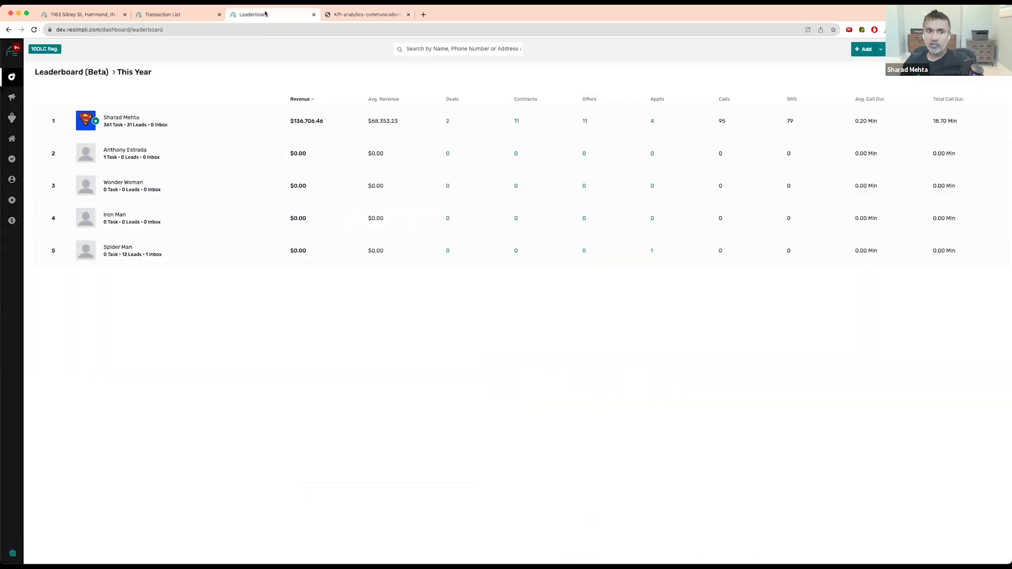
{"action": "left_click", "coordinate": [264, 15]}
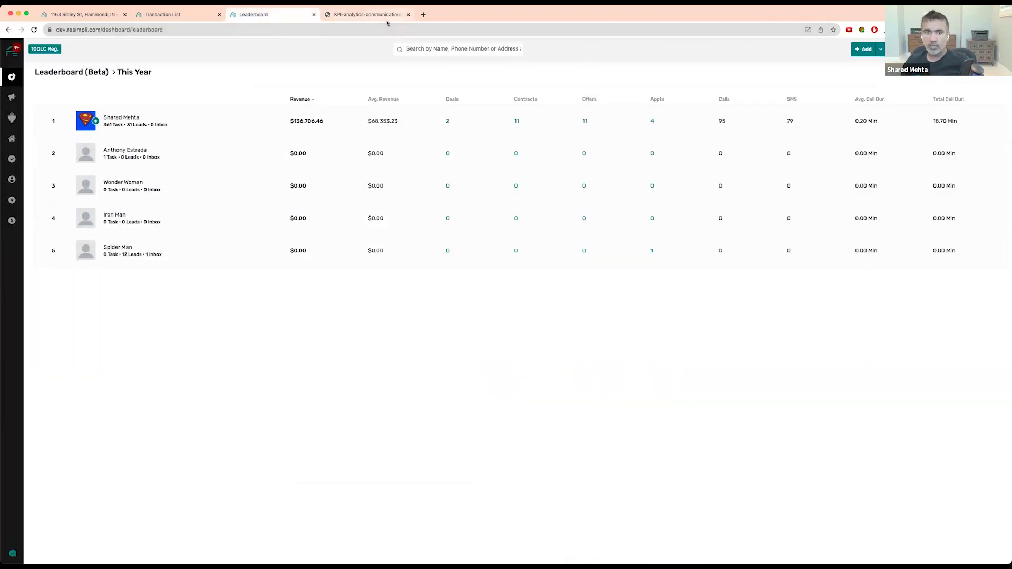
{"action": "left_click", "coordinate": [387, 15]}
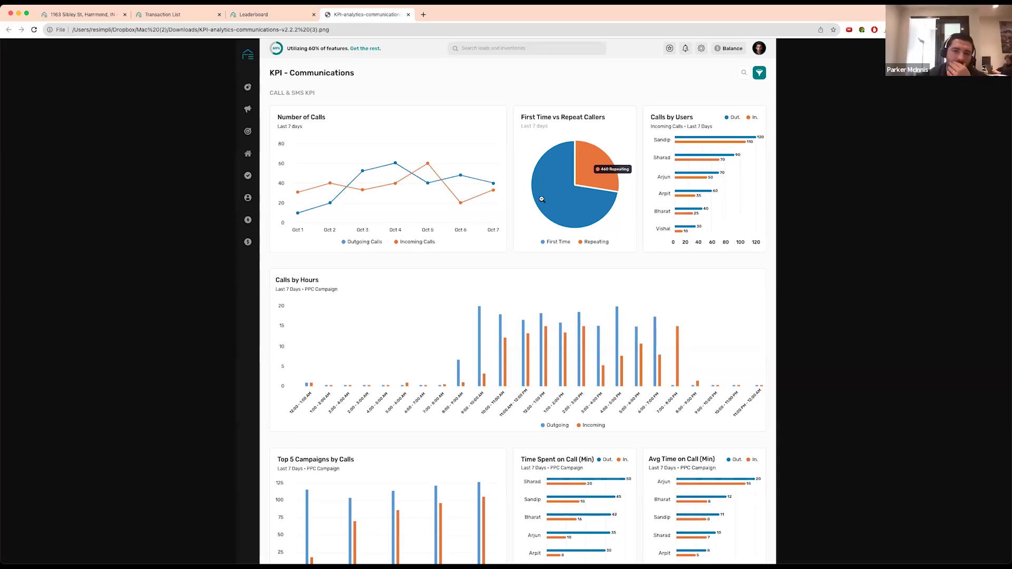
{"action": "left_click", "coordinate": [254, 14]}
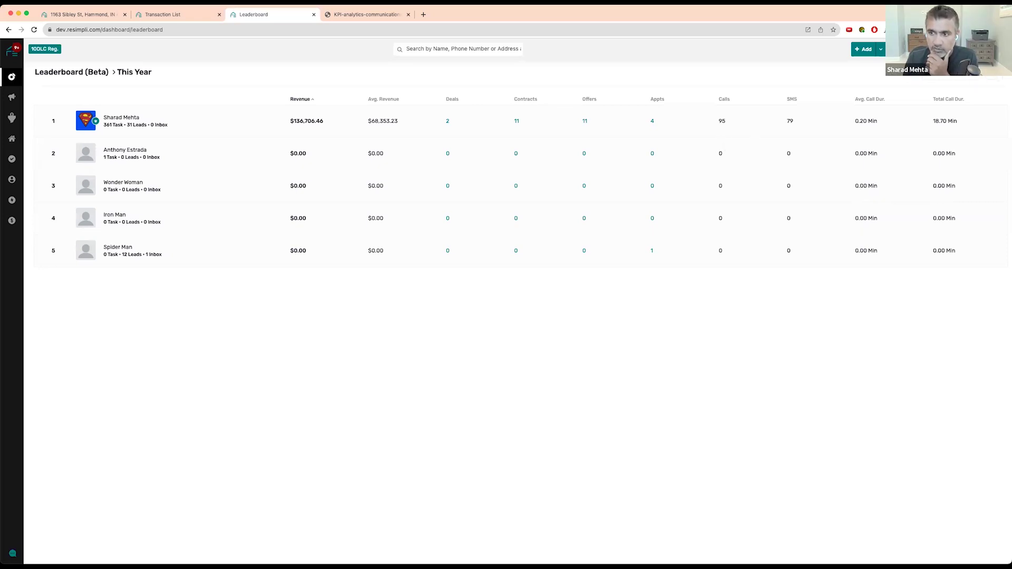
{"action": "left_click", "coordinate": [979, 82]}
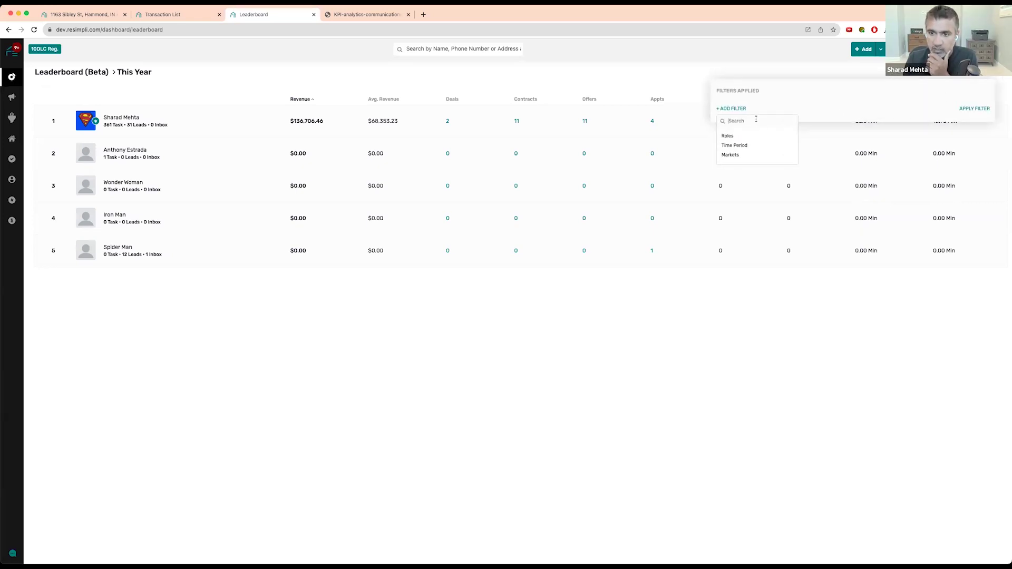
{"action": "left_click", "coordinate": [367, 14]}
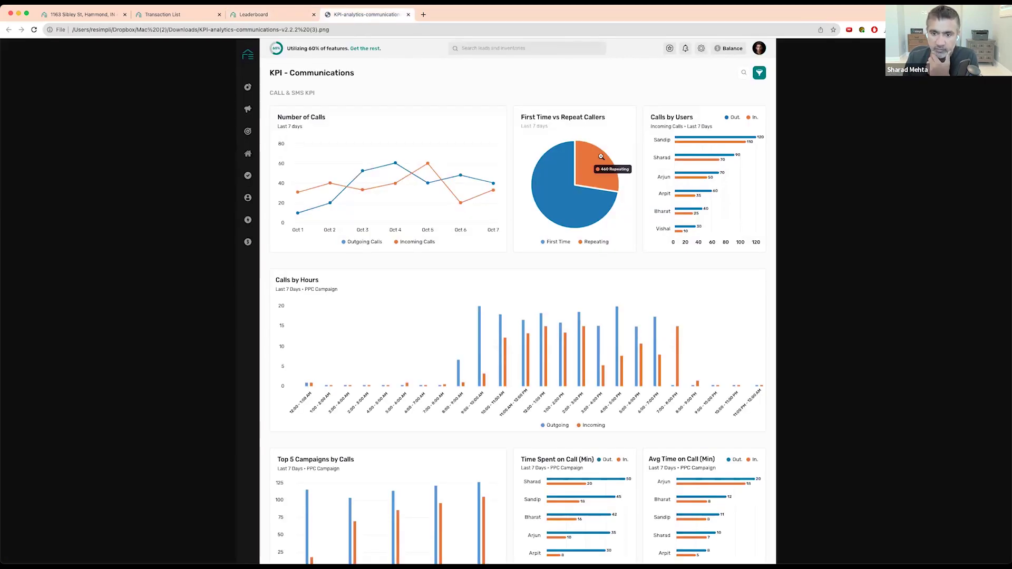
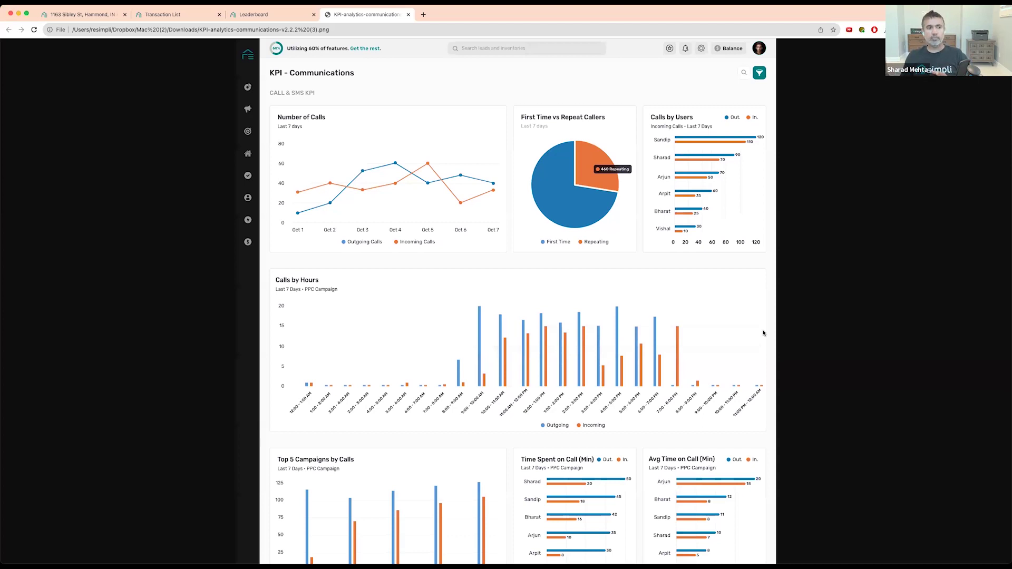
From the Leaderboard, open the Buyers contacts list of 1191 records and show its filter options.
{"action": "left_click", "coordinate": [254, 14]}
{"action": "left_click", "coordinate": [15, 182]}
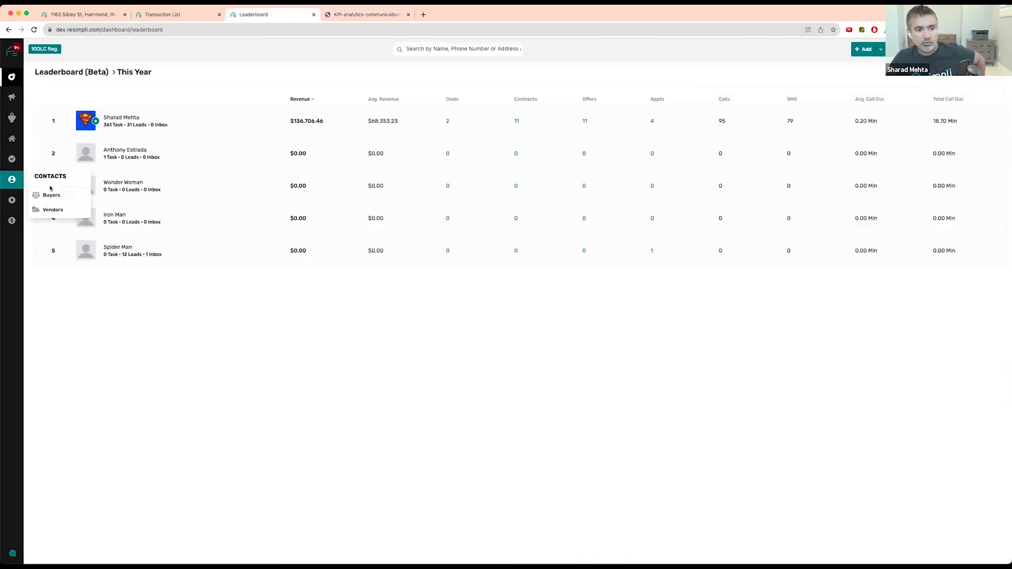
{"action": "left_click", "coordinate": [52, 196]}
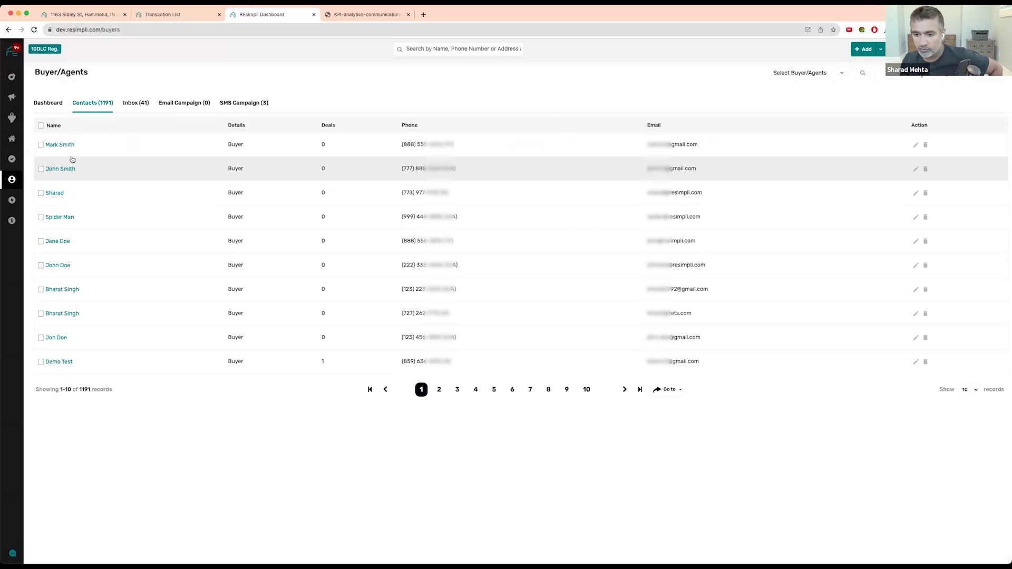
{"action": "left_click", "coordinate": [886, 74]}
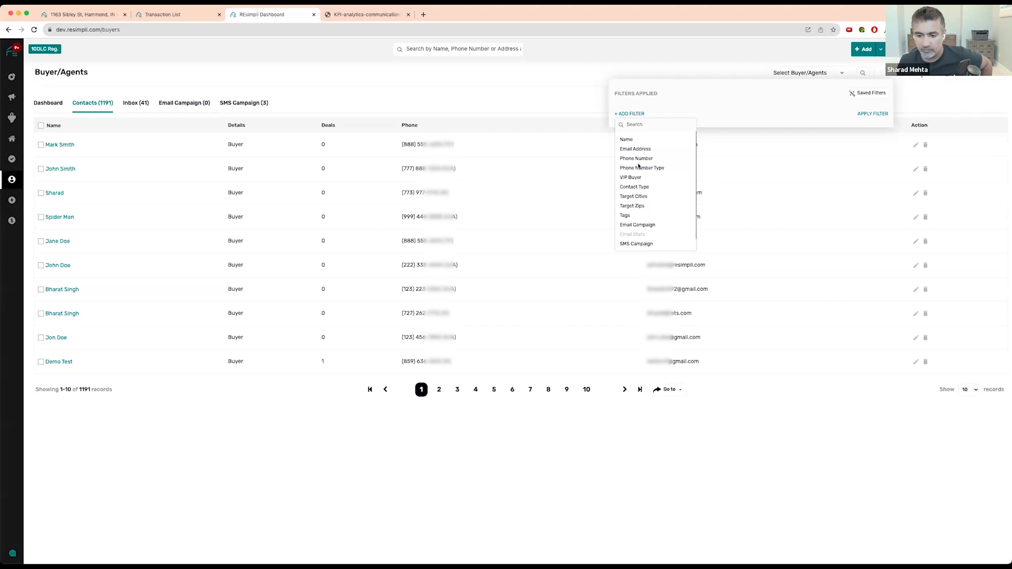
{"action": "left_click", "coordinate": [532, 212]}
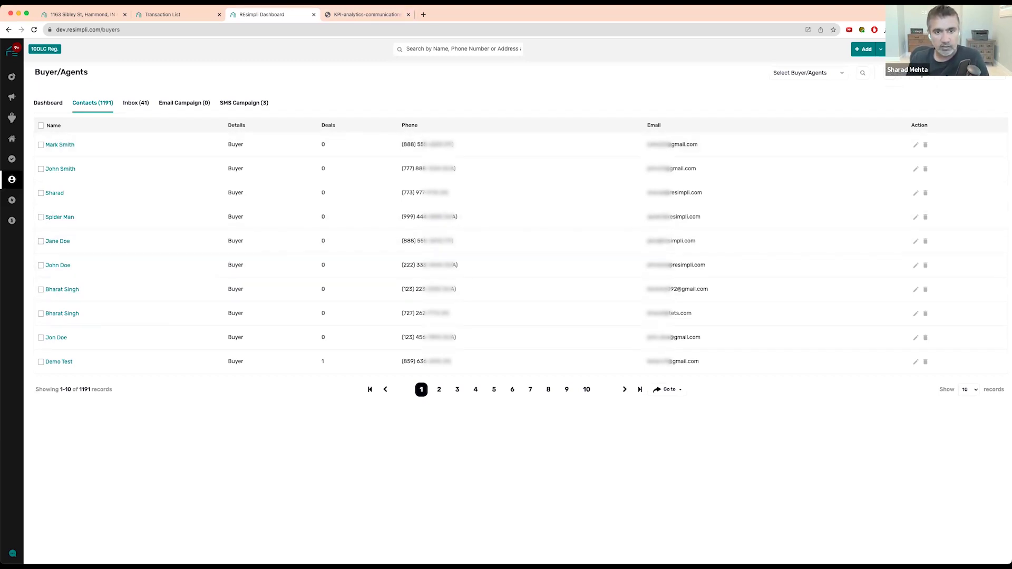
{"action": "left_click", "coordinate": [423, 14]}
Load the resimpli.com/words-to-avoid-for-spam/ article and scroll through its SMS spam word list.
{"action": "type", "text": "resimpli.com/words-to-avoid-for-spam/"}
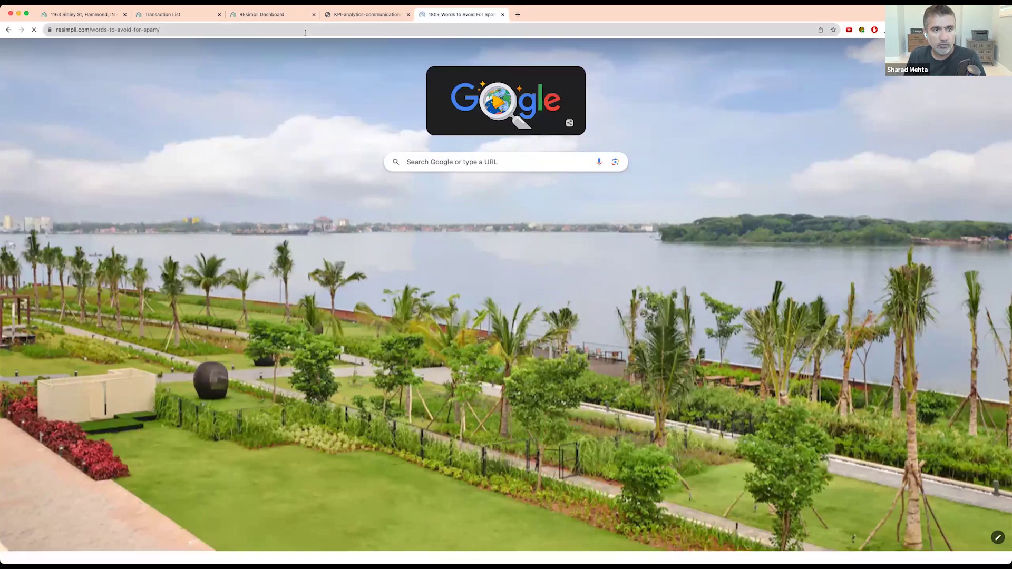
{"action": "key", "text": "Return"}
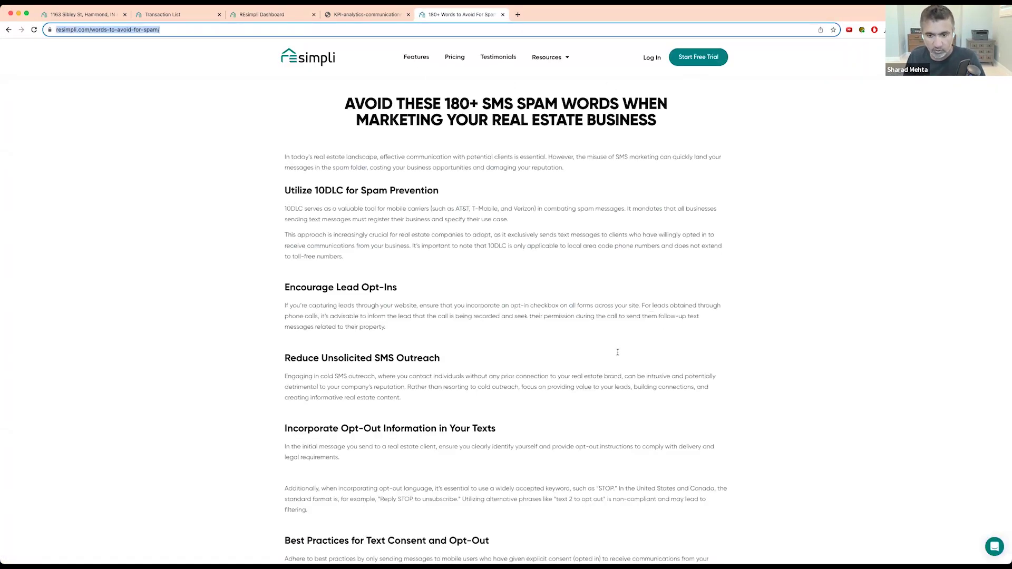
{"action": "scroll", "coordinate": [518, 230], "scroll_direction": "down", "scroll_amount": 6}
{"action": "scroll", "coordinate": [519, 231], "scroll_direction": "down", "scroll_amount": 4}
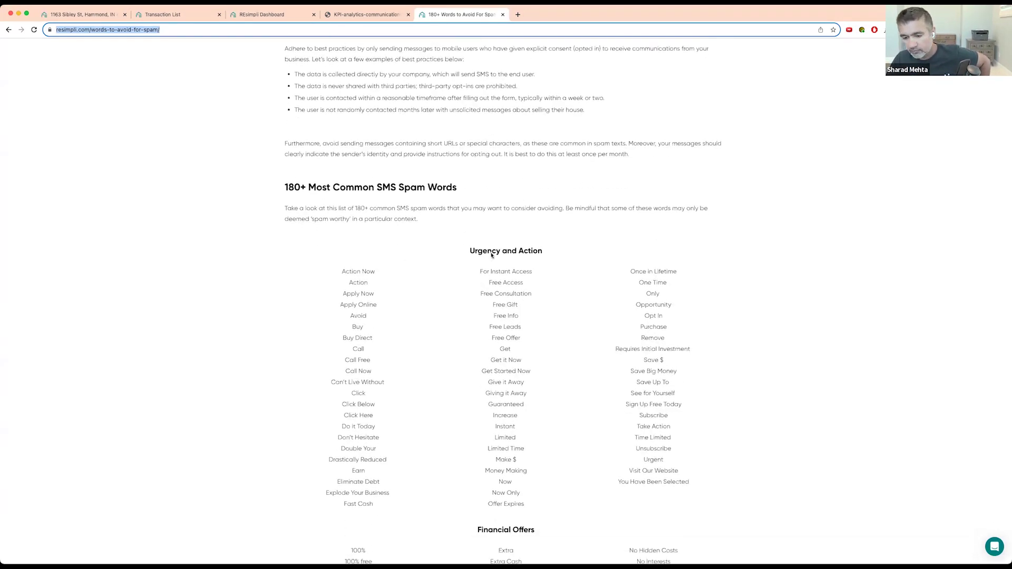
{"action": "scroll", "coordinate": [492, 255], "scroll_direction": "down", "scroll_amount": 3}
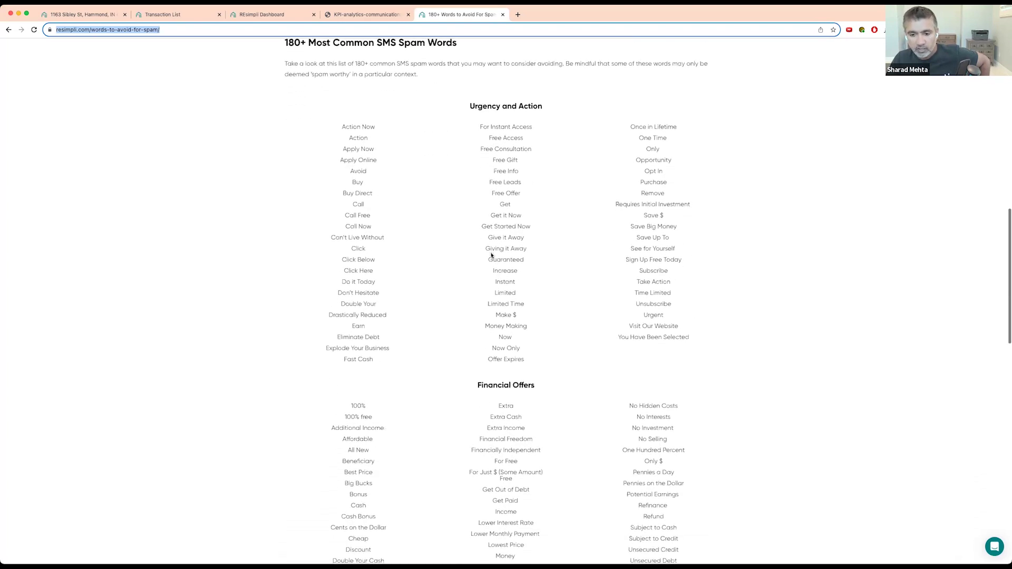
{"action": "scroll", "coordinate": [492, 256], "scroll_direction": "up", "scroll_amount": 14}
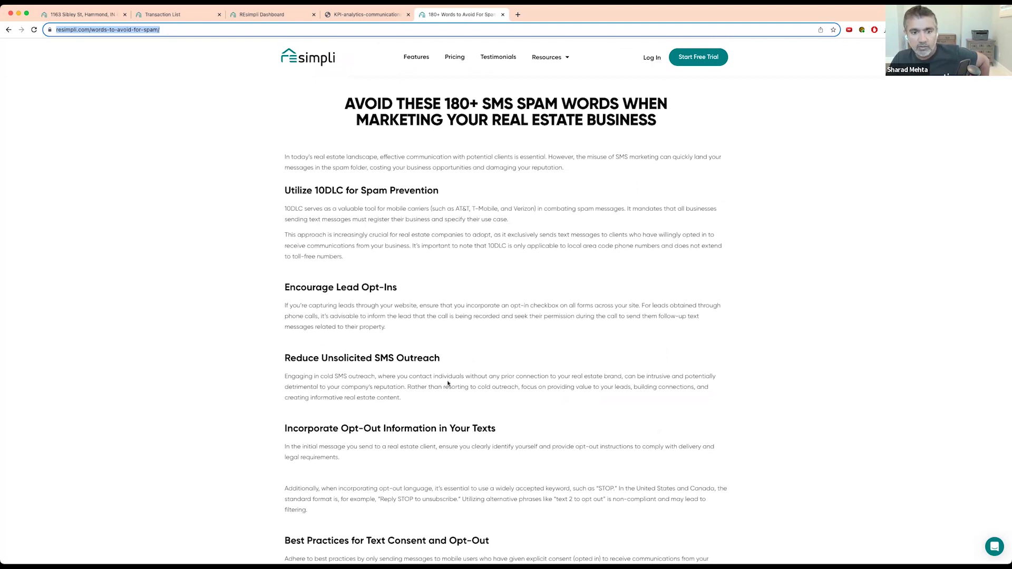
{"action": "scroll", "coordinate": [494, 312], "scroll_direction": "down", "scroll_amount": 1}
{"action": "scroll", "coordinate": [495, 314], "scroll_direction": "up", "scroll_amount": 1}
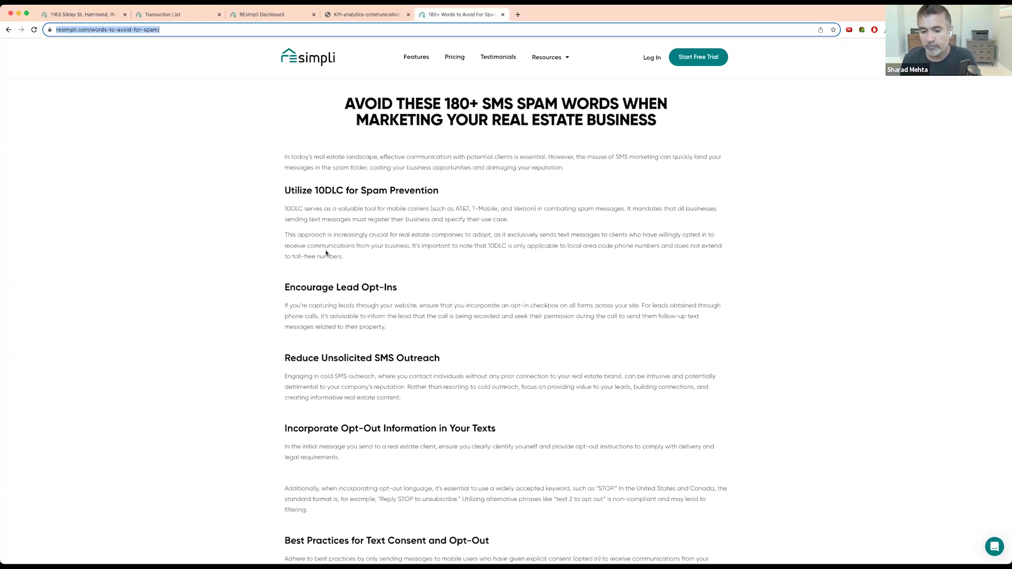
{"action": "left_click", "coordinate": [517, 14]}
Load maxhousebuyer.com, highlight the offer form's SMS consent text, and leave its consent checkbox ticked.
{"action": "type", "text": "max"}
{"action": "key", "text": "Return"}
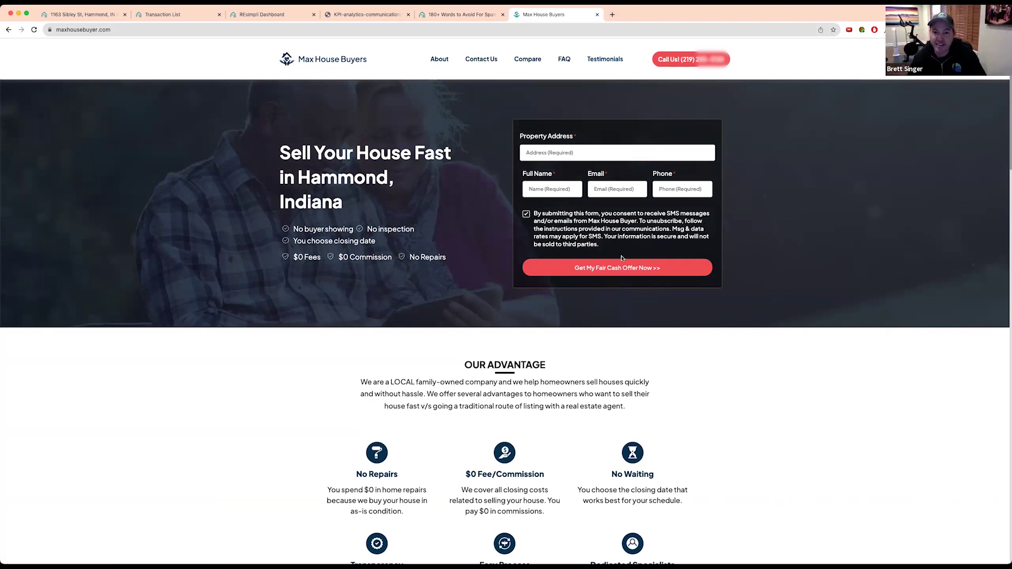
{"action": "left_click_drag", "start_coordinate": [604, 248], "coordinate": [535, 213]}
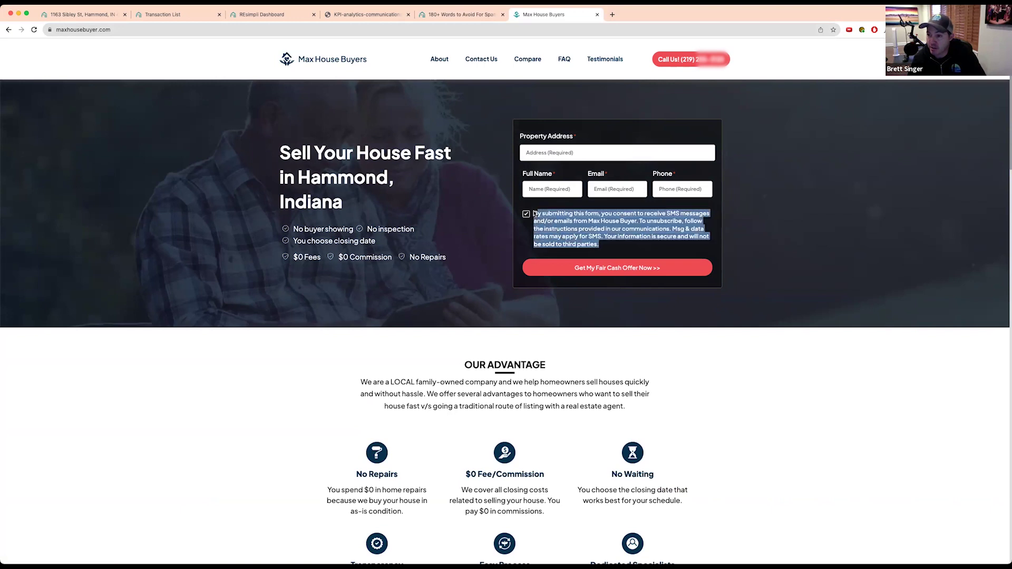
{"action": "left_click", "coordinate": [618, 248]}
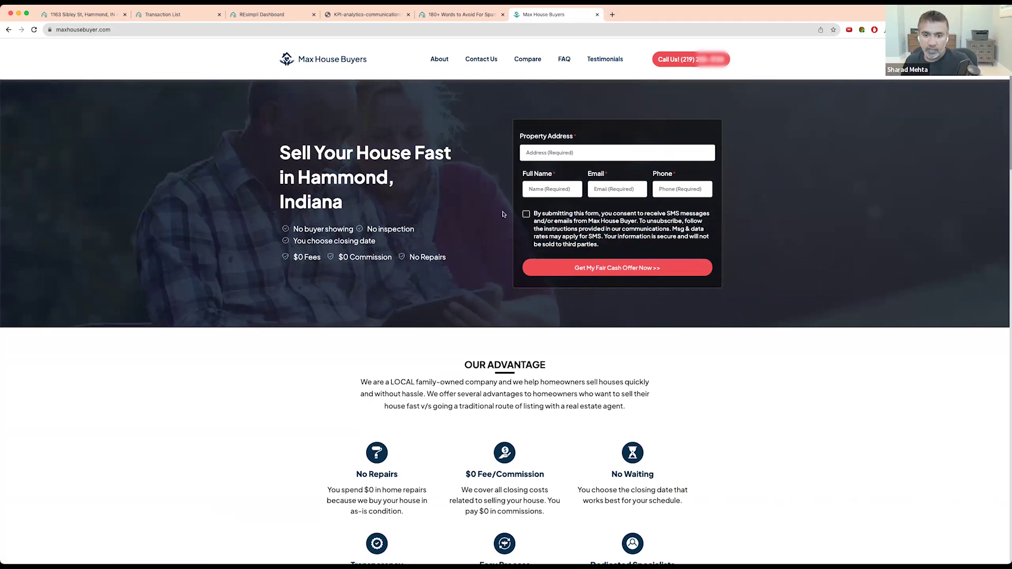
{"action": "left_click", "coordinate": [525, 214]}
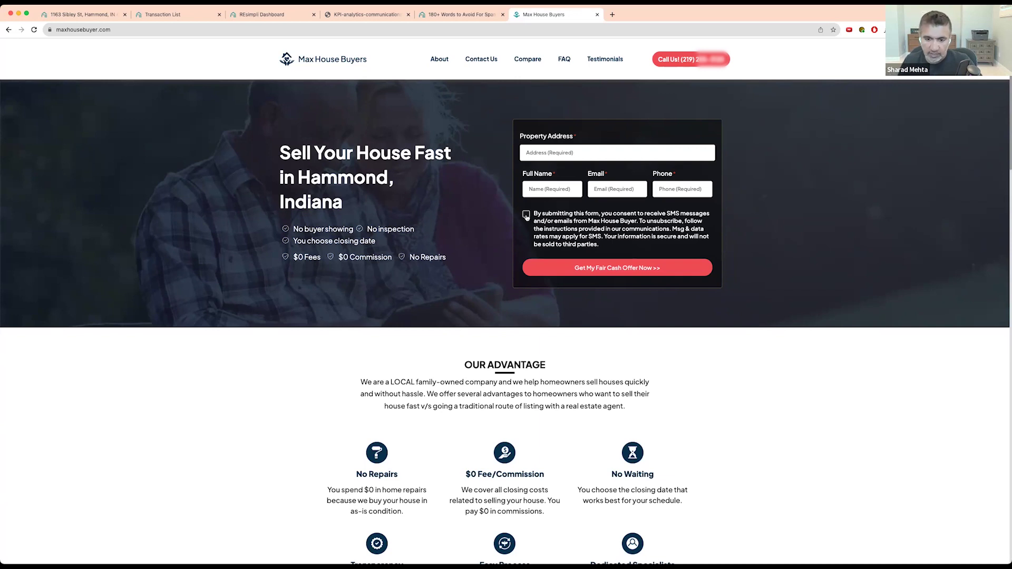
{"action": "left_click", "coordinate": [526, 215]}
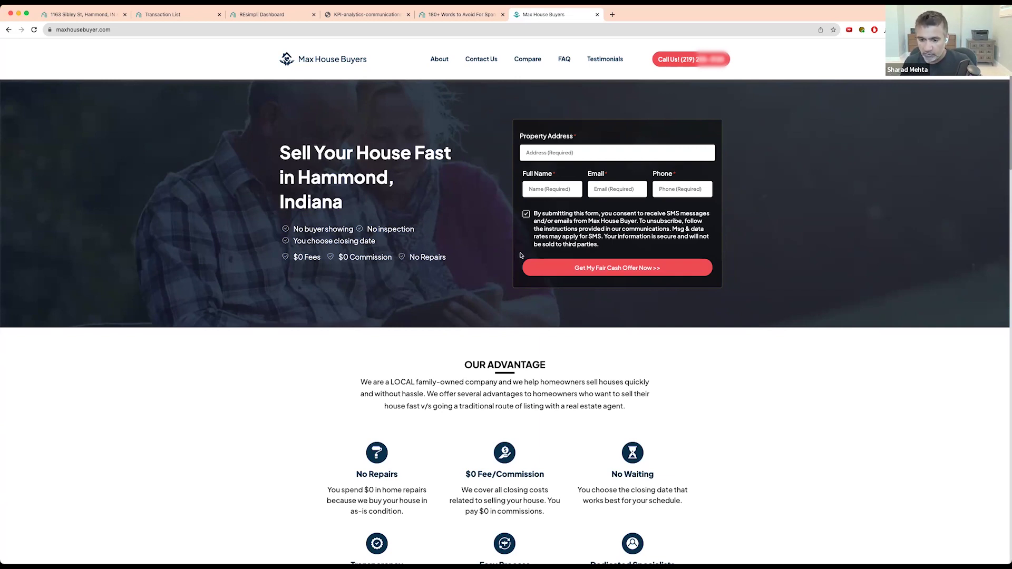
Reload the Max House Buyers page.
{"action": "left_click", "coordinate": [626, 29]}
{"action": "key", "text": "Return"}
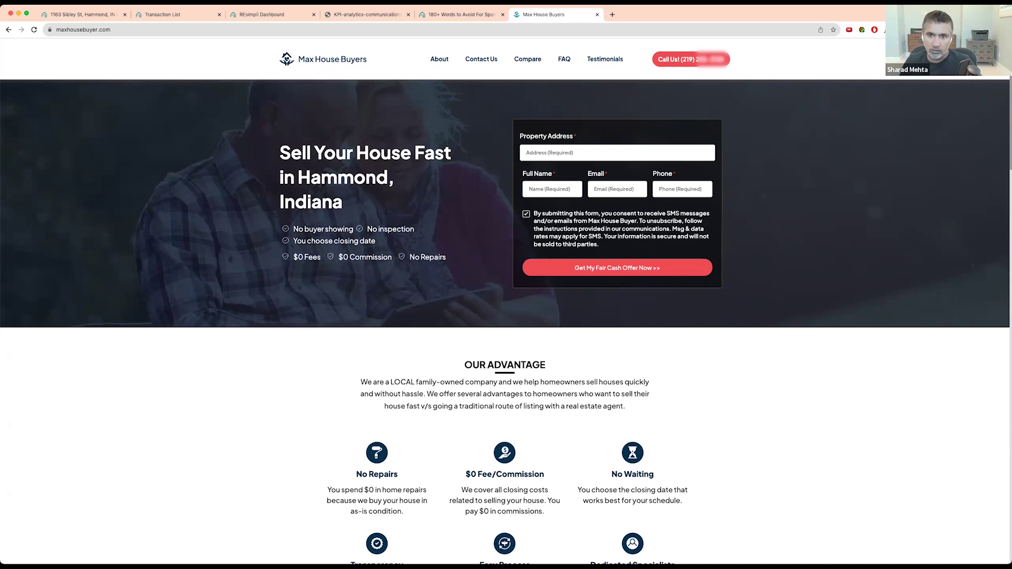
{"action": "left_click", "coordinate": [612, 14]}
Return to the Max House Buyers tab, then open the Help Center's Mastermind Calls collection of 69 articles.
{"action": "type", "text": "max"}
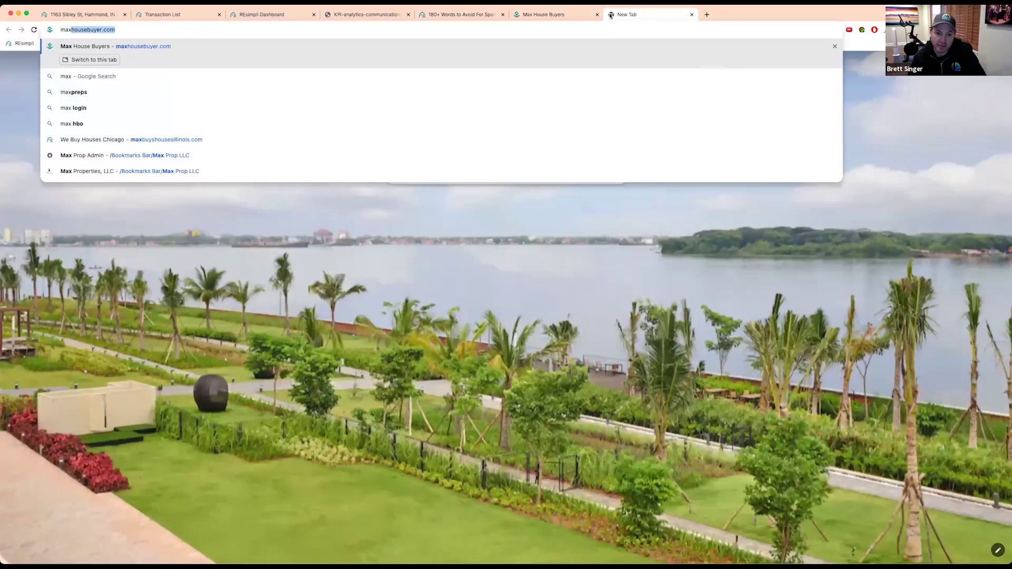
{"action": "key", "text": "Return"}
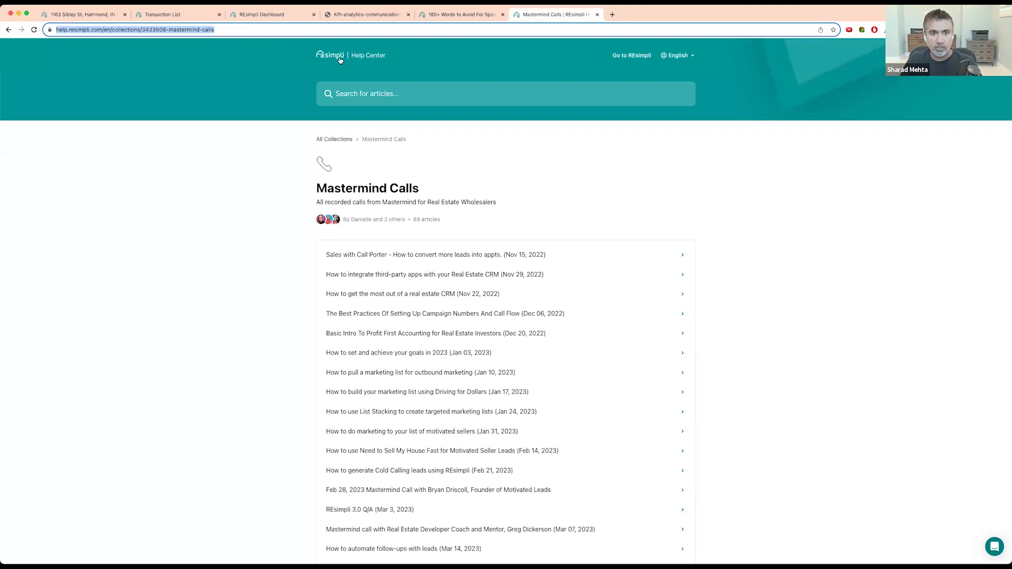
{"action": "left_click", "coordinate": [340, 60]}
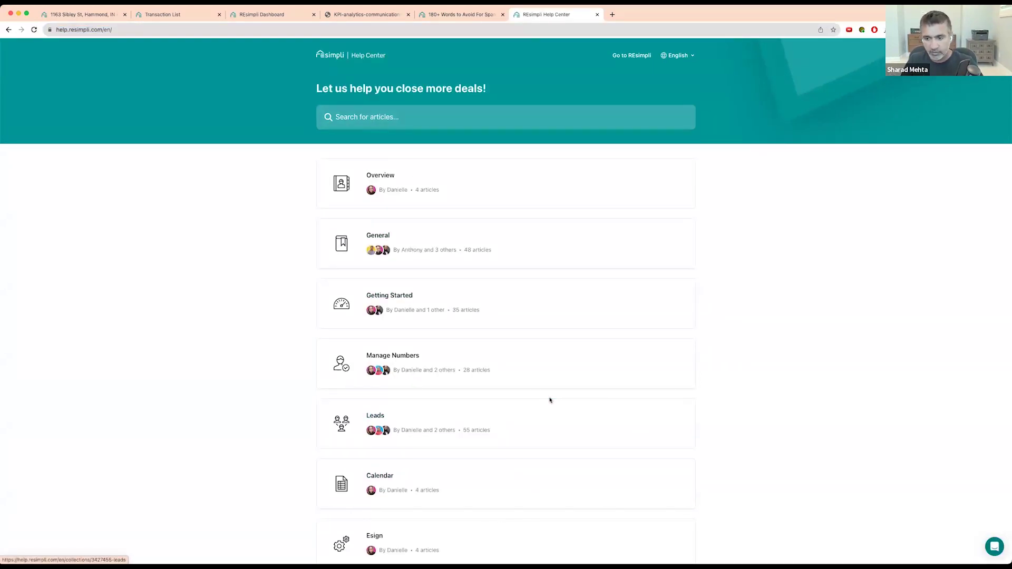
{"action": "scroll", "coordinate": [548, 400], "scroll_direction": "down", "scroll_amount": 15}
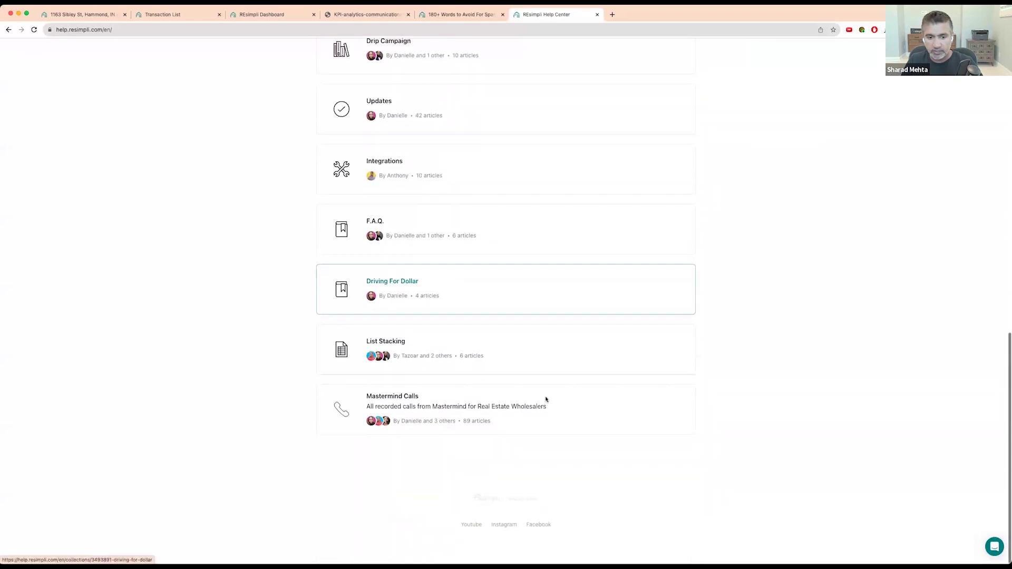
{"action": "left_click", "coordinate": [388, 407]}
{"action": "scroll", "coordinate": [442, 343], "scroll_direction": "down", "scroll_amount": 10}
{"action": "scroll", "coordinate": [442, 343], "scroll_direction": "down", "scroll_amount": 15}
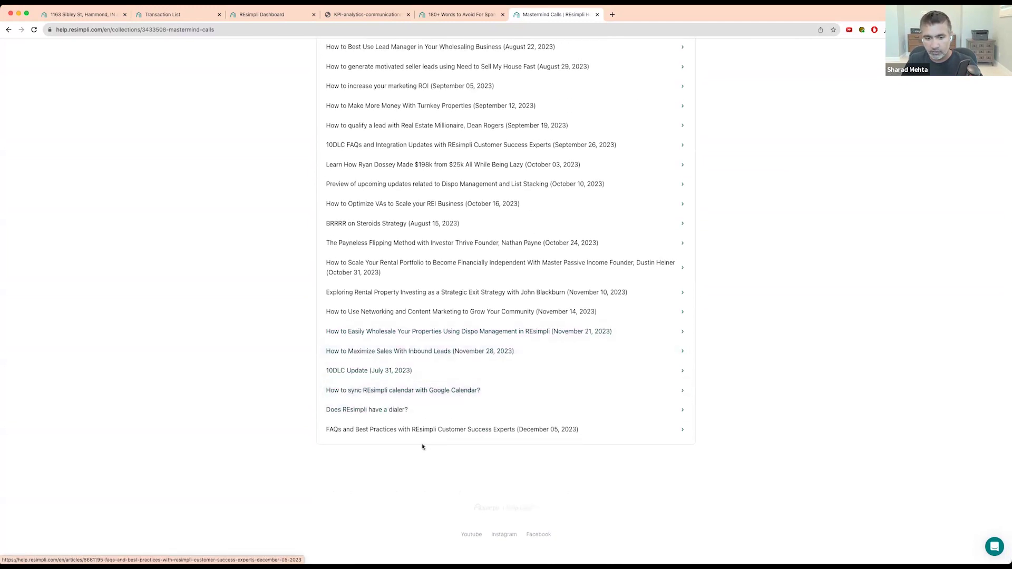